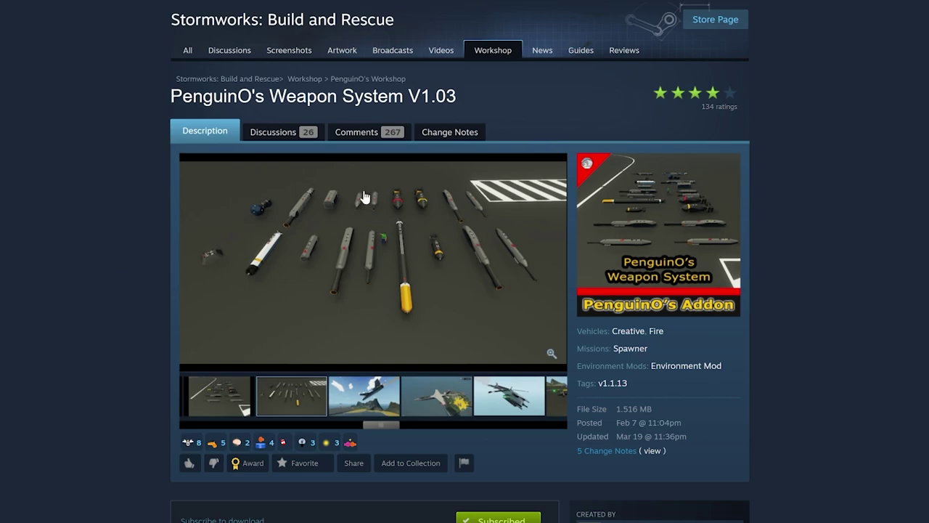
Step: Examine the enlarged preview image and the description page of the PenguinO's Weapon System V1.03 workshop addon
left_click(625, 231)
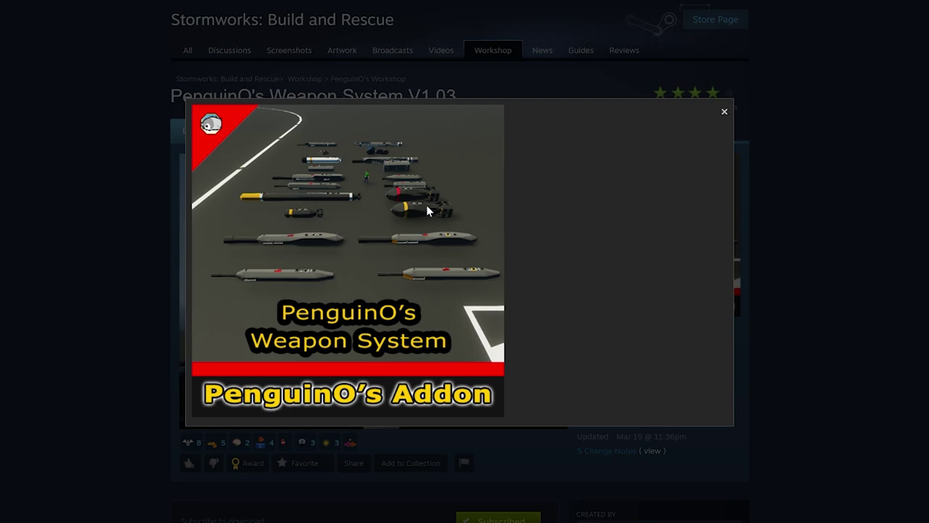
left_click(725, 114)
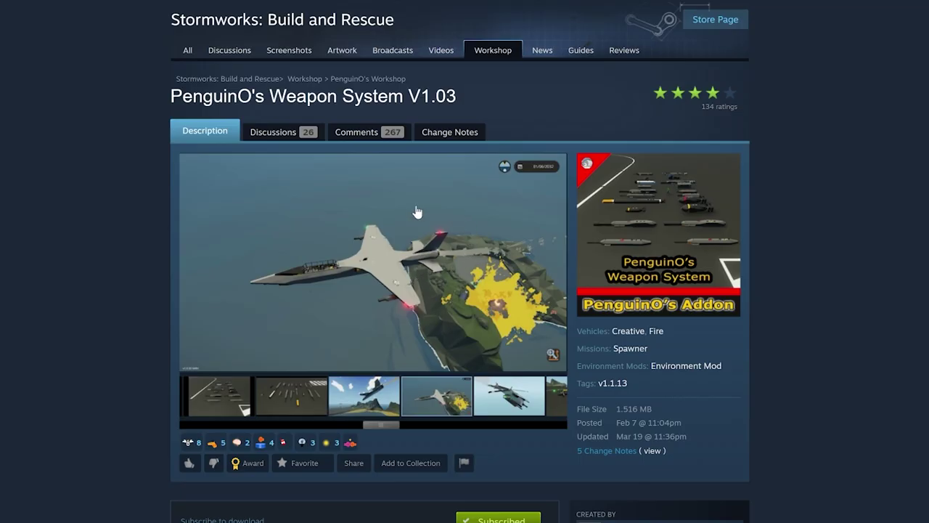
scroll(456, 405, "down", 3)
scroll(412, 338, "up", 3)
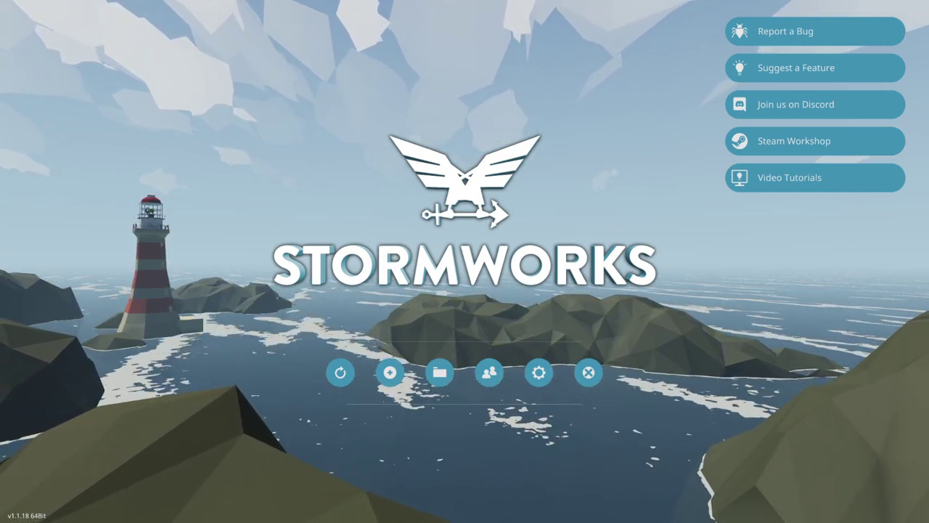
Step: Set up a new Stormworks game with the game mode set to Custom
left_click(390, 372)
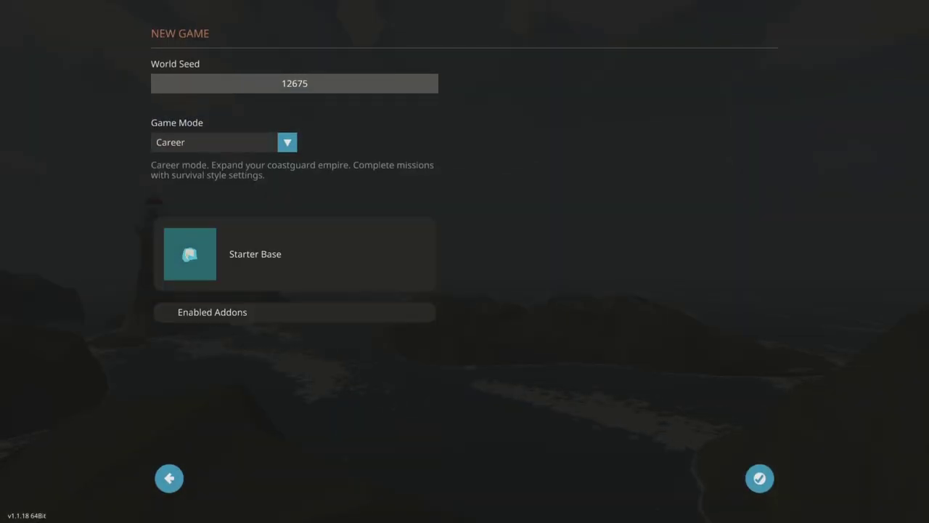
left_click(240, 143)
left_click(218, 201)
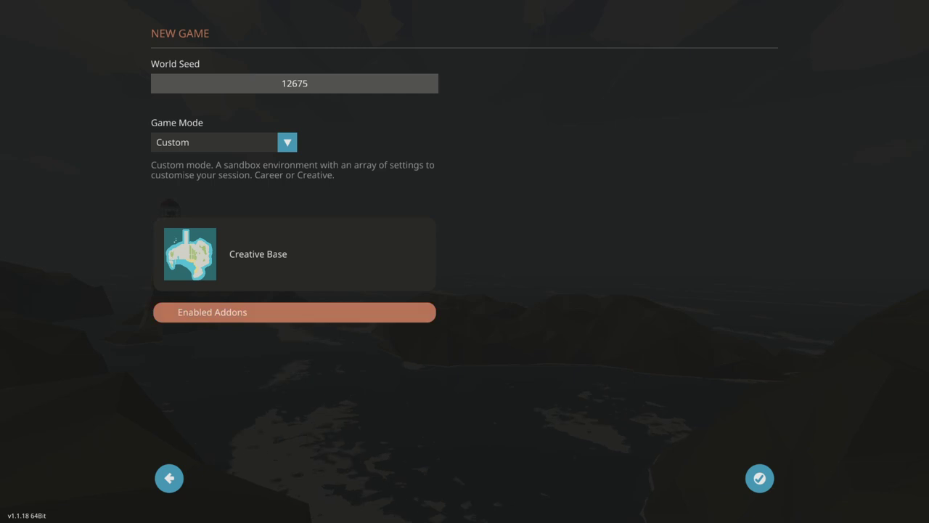
Step: Enable the subscribed workshop addon PenguinO's Weapon System V1.03 for the new game and return to the game setup
left_click(212, 312)
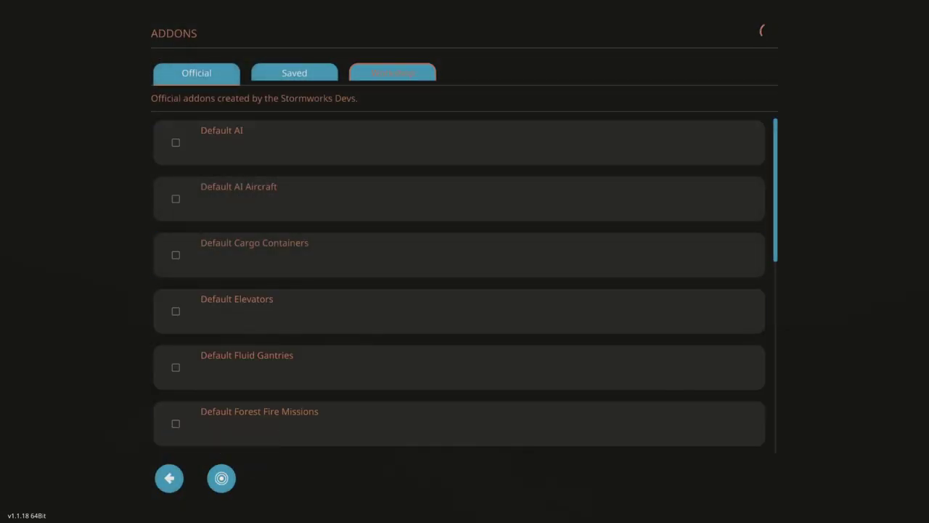
left_click(393, 72)
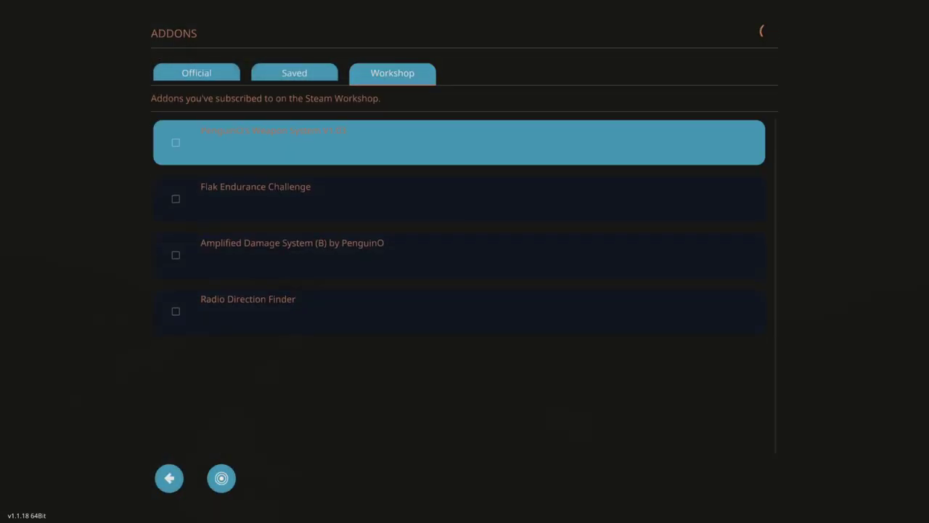
key("Down")
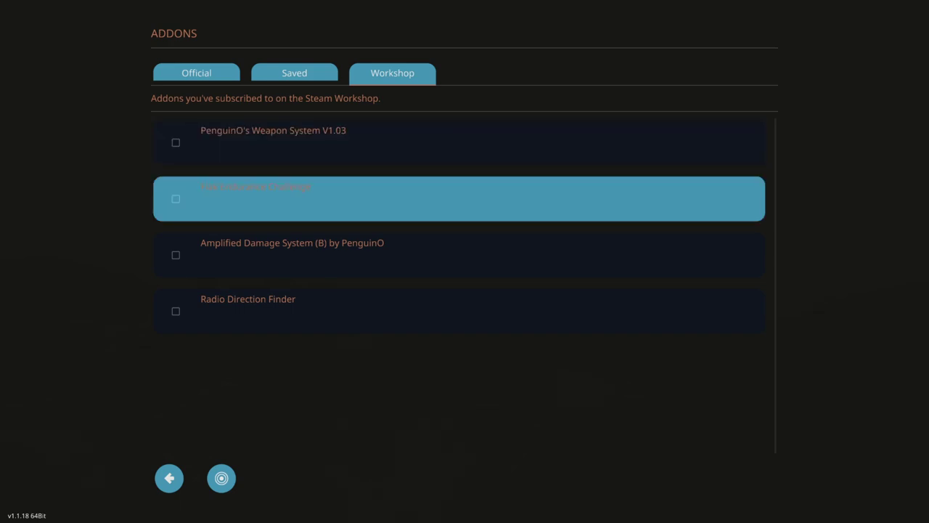
key("Down")
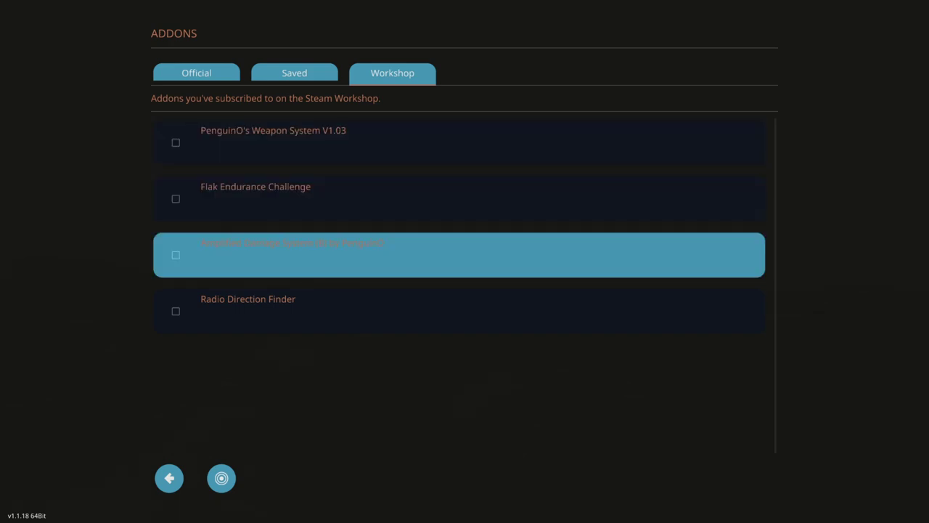
key("Down")
key("Down")
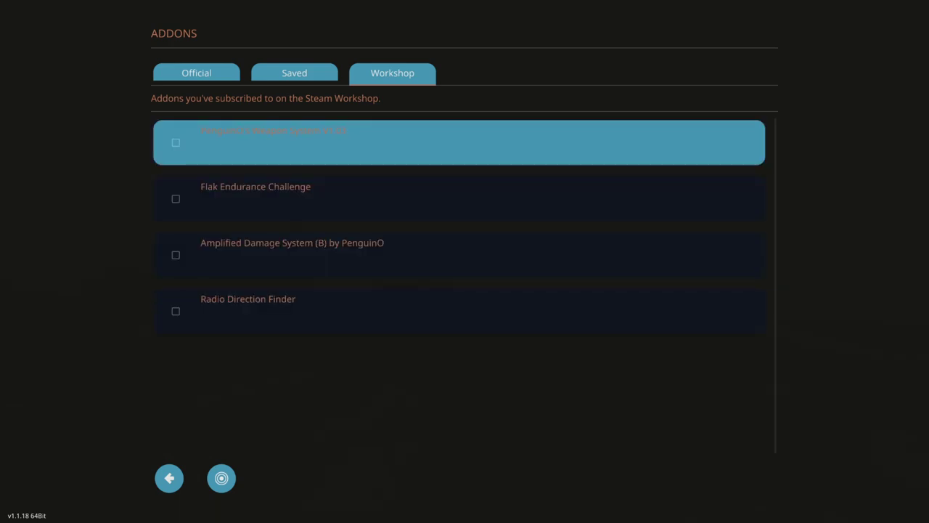
key("Return")
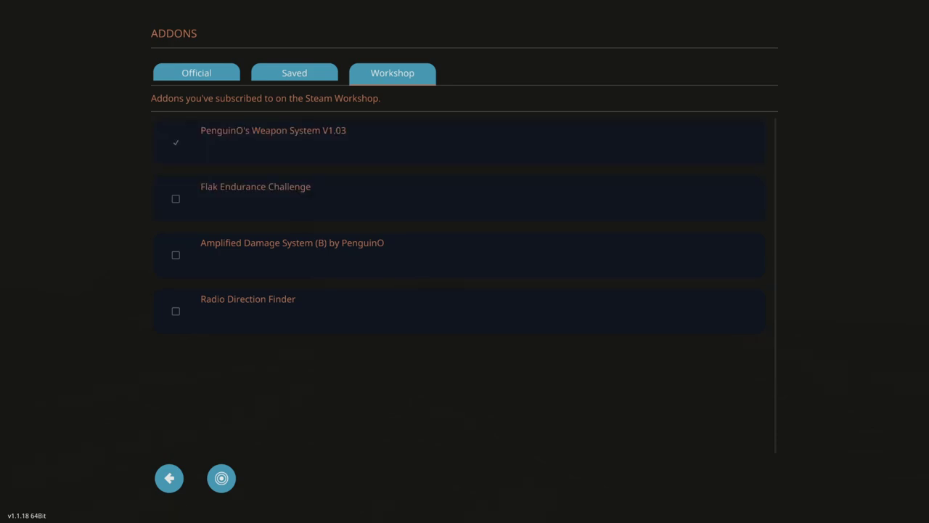
key("Down")
key("Up")
left_click(169, 478)
Step: Check the world's custom options and go to the hangar's workbench to open the vehicle editor
key("Tab")
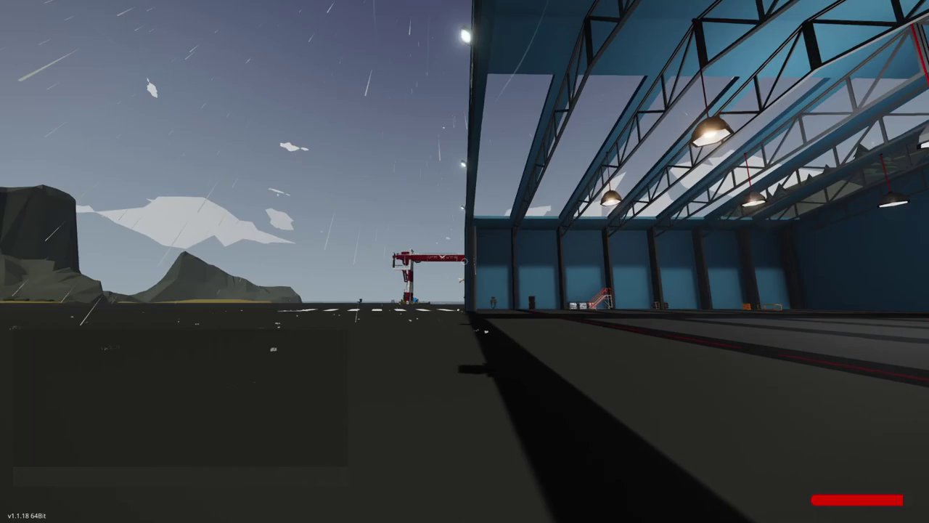
key("Escape")
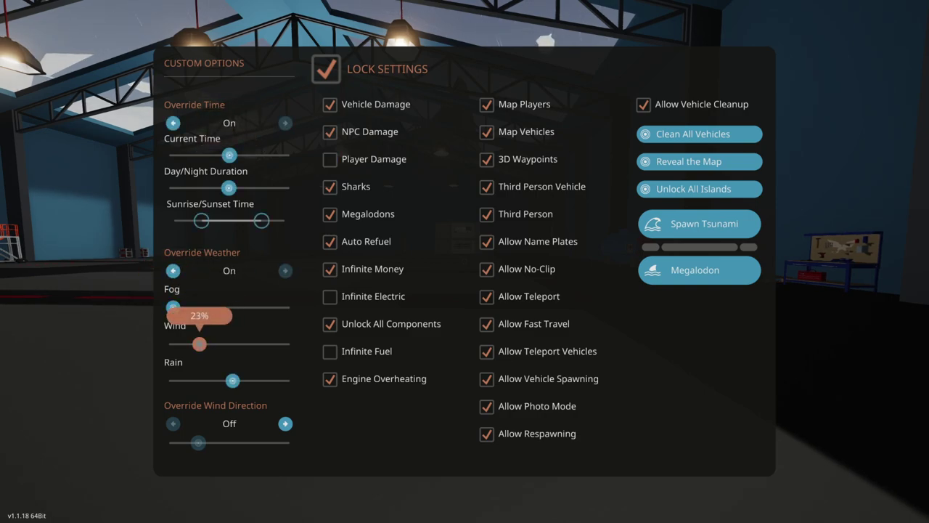
key("Escape")
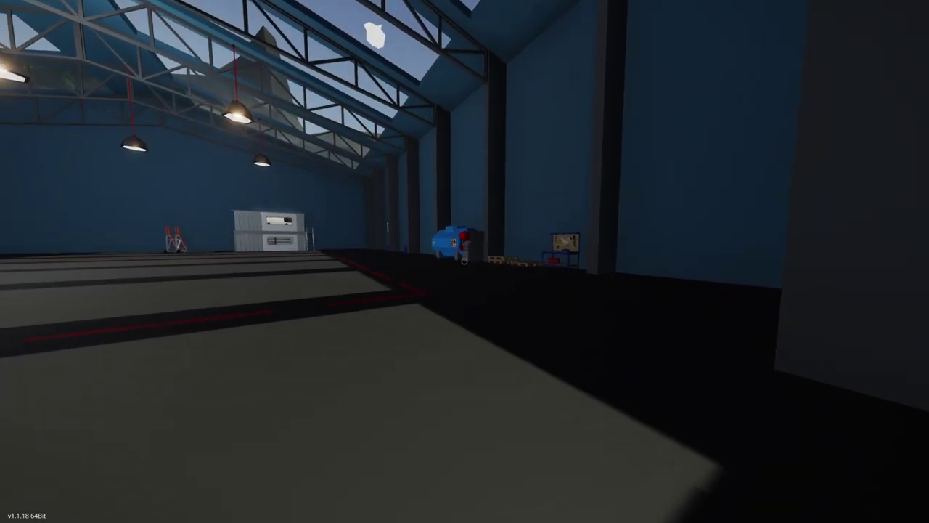
key("w")
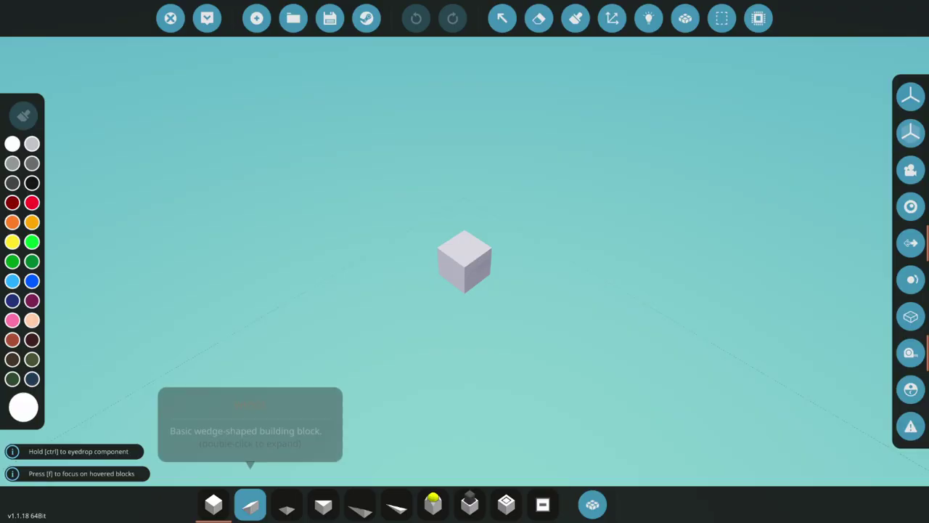
Step: Build the starting block up into a solid cube three blocks long on each side
left_click_drag(451, 272, 549, 271)
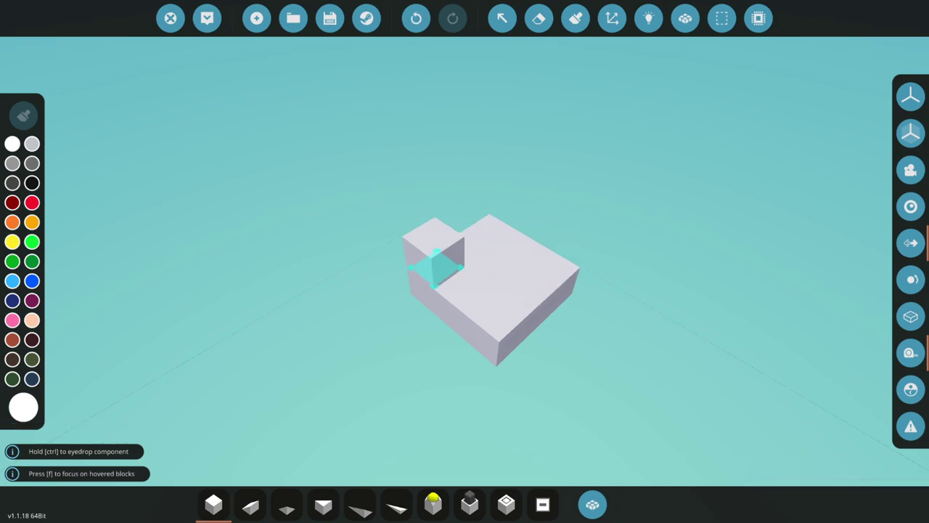
left_click_drag(436, 268, 499, 313)
left_click_drag(493, 202, 501, 285)
key("d")
key("w")
key("s")
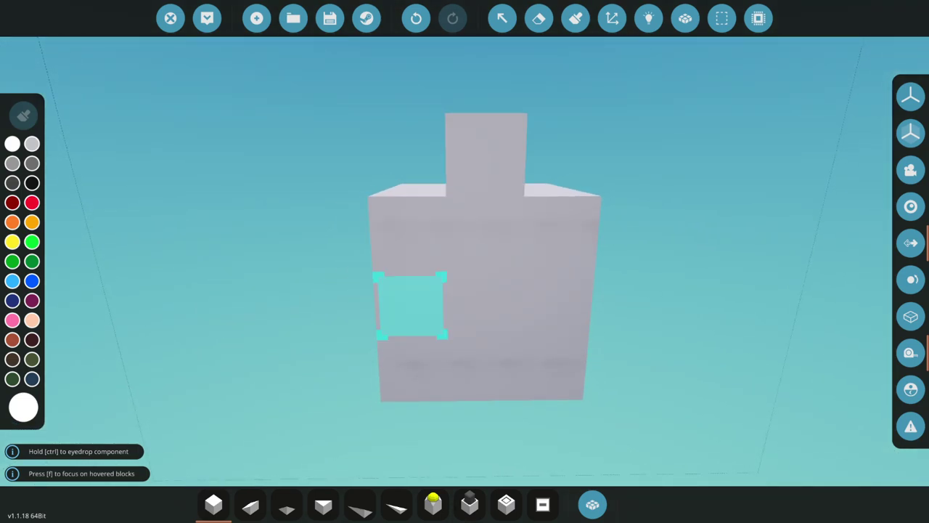
Step: Find the Dial and Constant Number components in the inventory and assign both to the hotbar
left_click(592, 505)
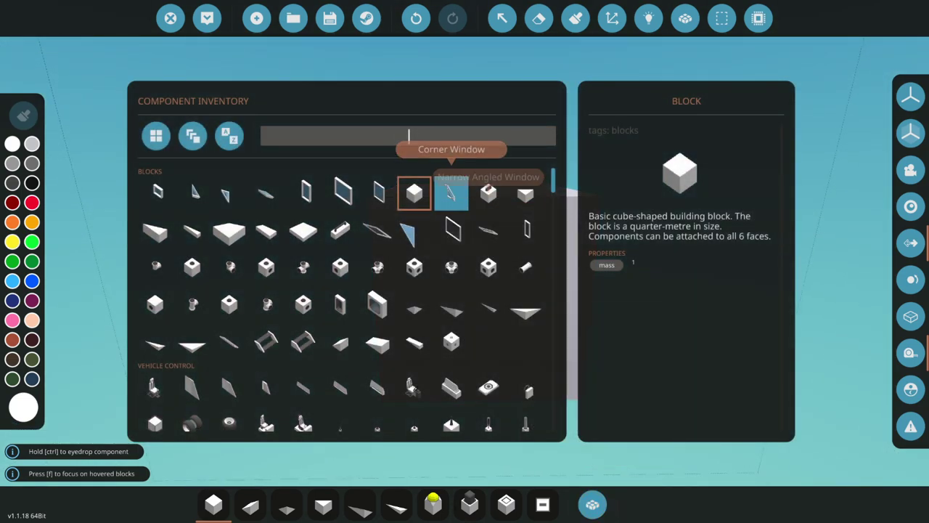
type("dial")
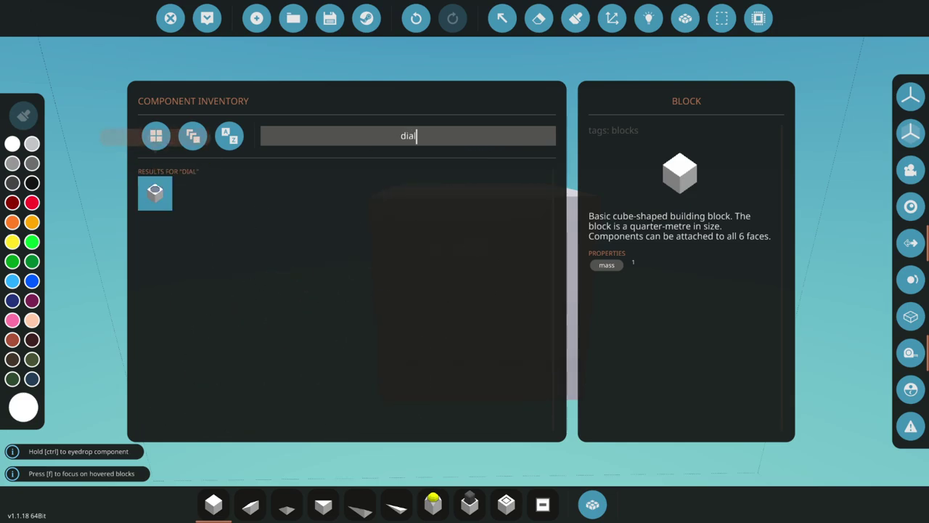
left_click_drag(156, 193, 510, 491)
left_click_drag(436, 136, 193, 136)
type("const")
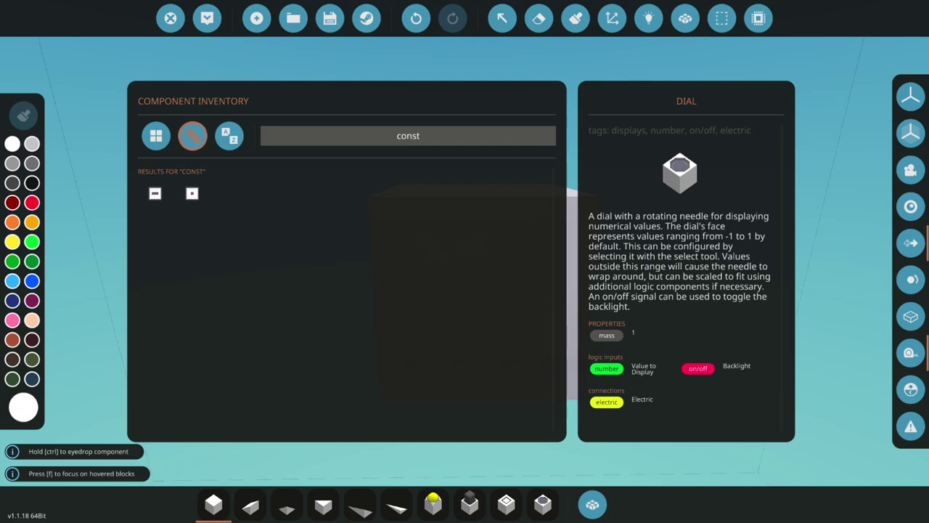
key("Return")
Step: Search the component inventory for "tog" and assign the Toggle Button to the hotbar
type("to")
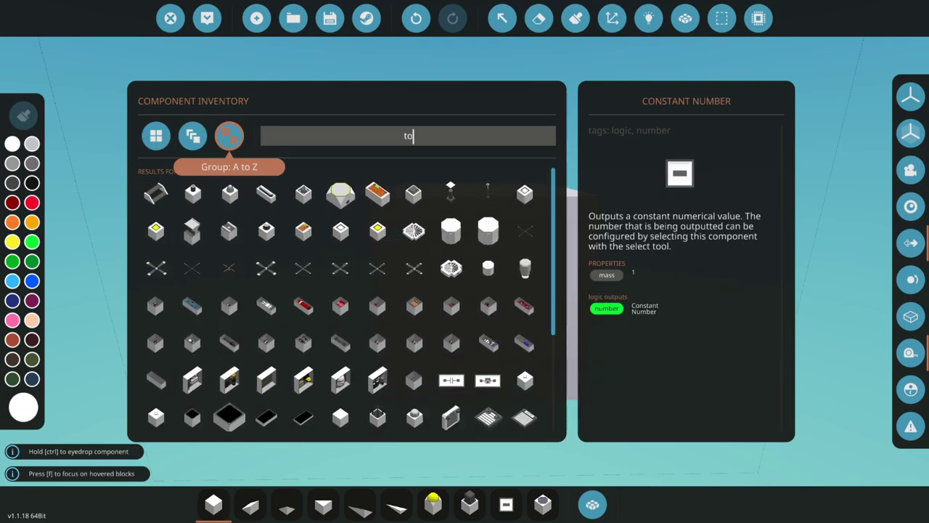
type("g")
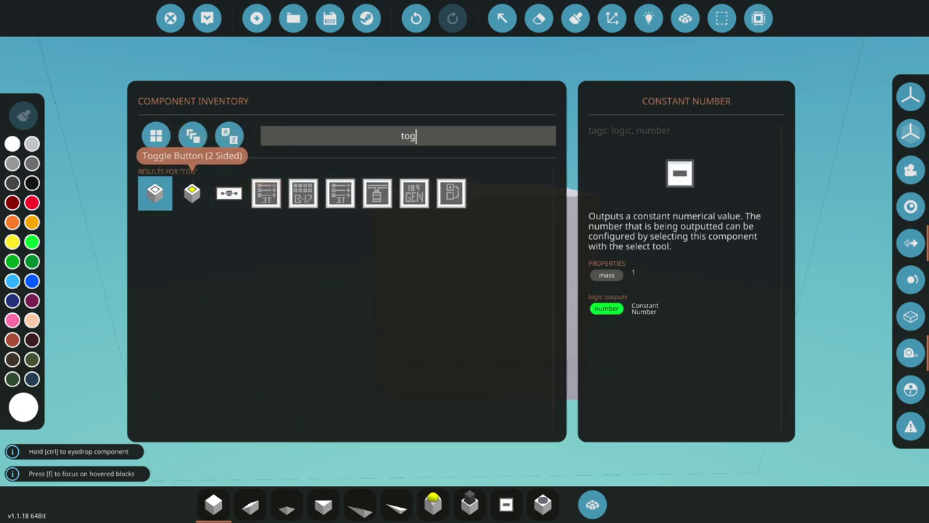
left_click_drag(154, 191, 439, 456)
left_click_drag(470, 500, 471, 501)
Step: Search the component inventory for "sensor", assign the Impact Sensor to the hotbar and close the inventory
left_click(446, 137)
type("s")
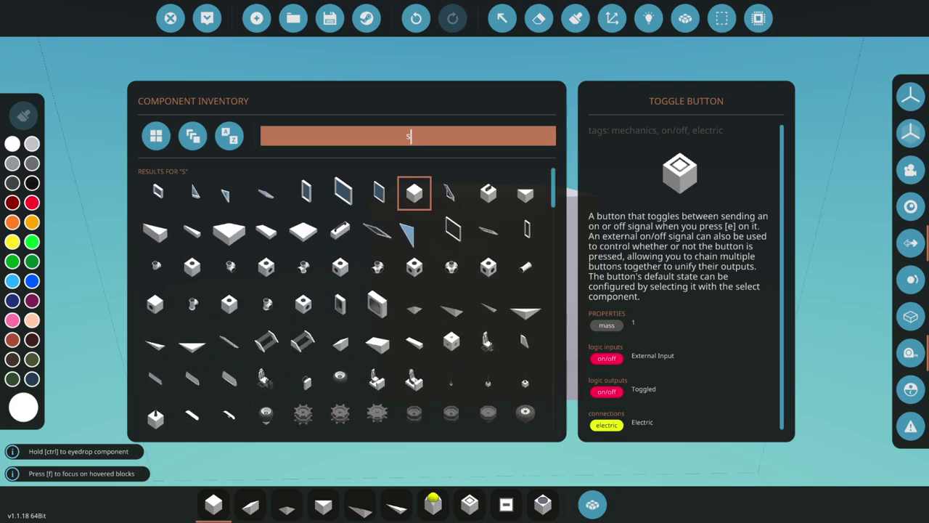
type("ensor")
key("Return")
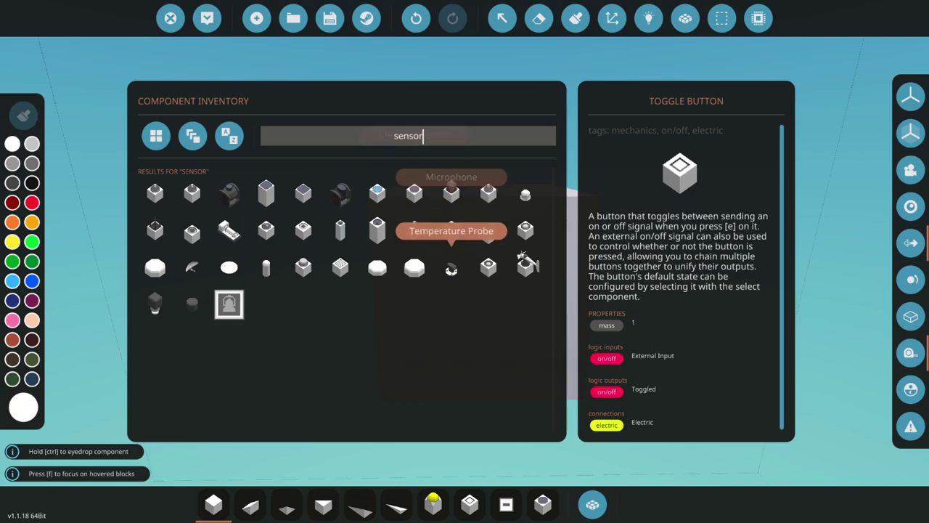
left_click_drag(414, 192, 427, 338)
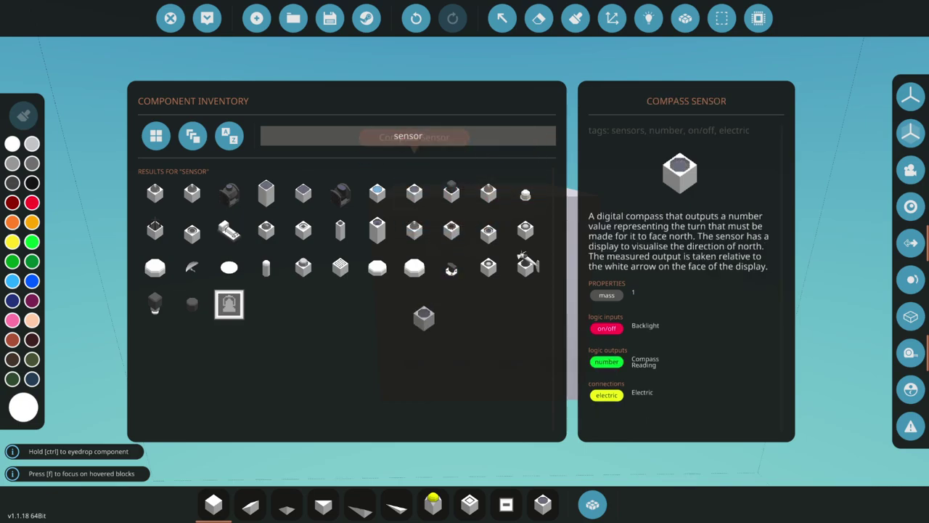
left_click_drag(410, 305, 415, 191)
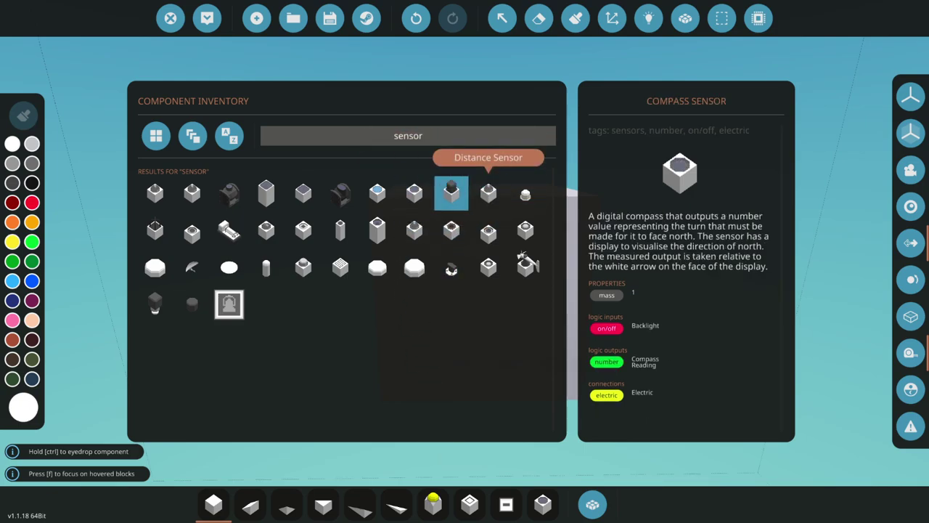
left_click_drag(302, 229, 459, 463)
left_click_drag(441, 508, 433, 505)
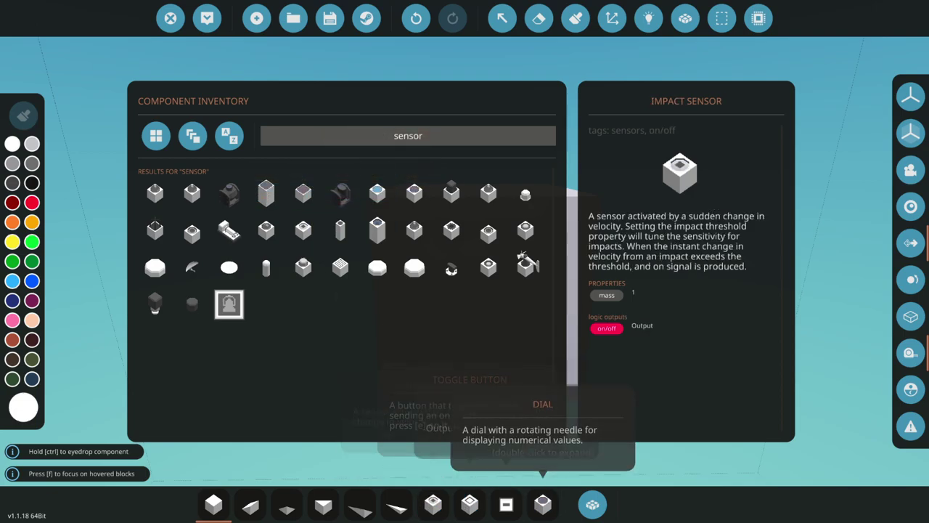
left_click(593, 504)
Step: Replace the centre block of the cube's front face with a dial and give it a display name ending in _CUSTOM_BOMB_MASS
left_click(483, 302)
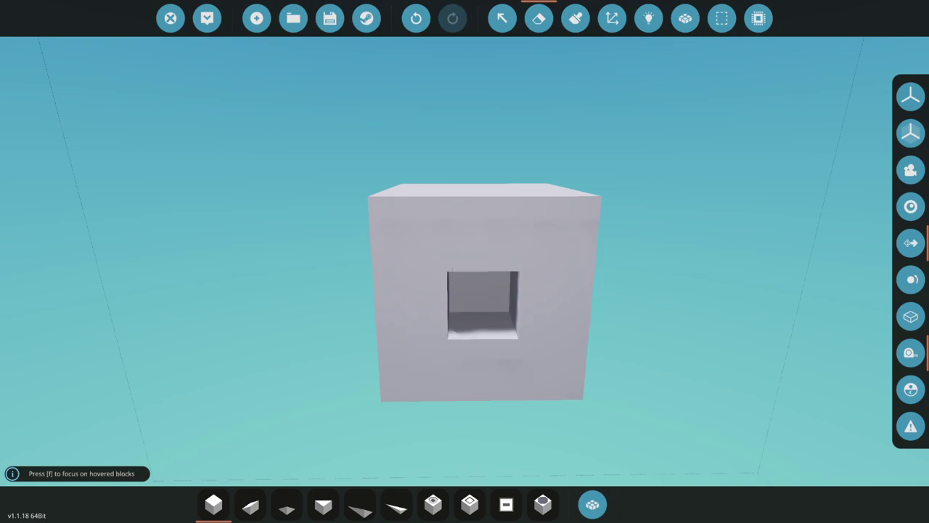
left_click(543, 504)
left_click(482, 301)
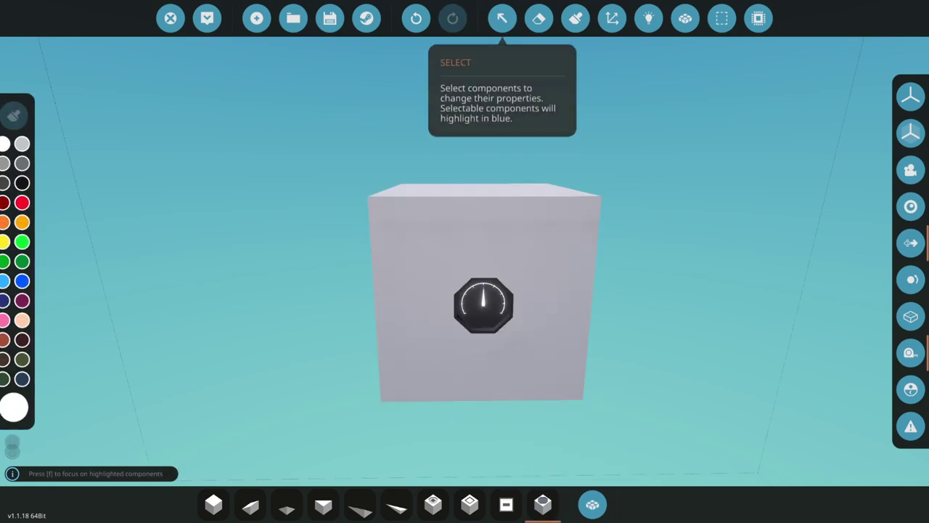
left_click(502, 18)
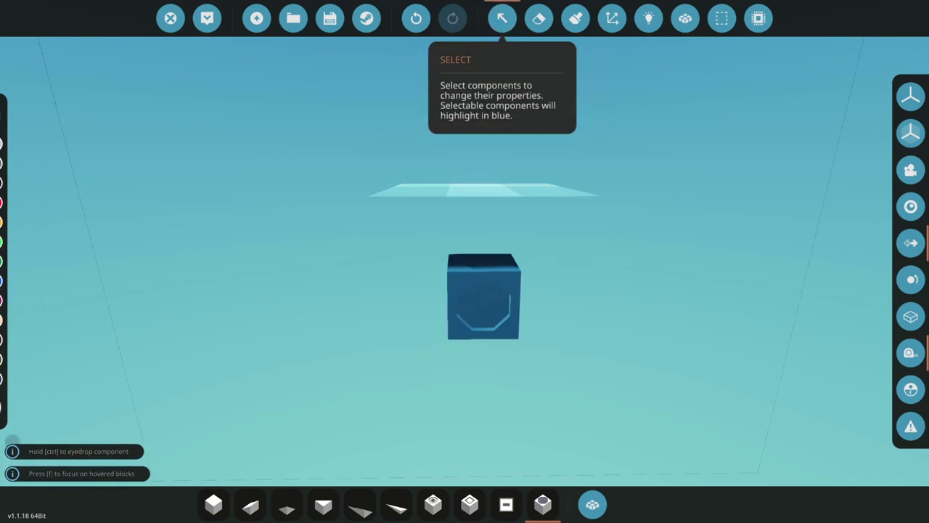
left_click(484, 298)
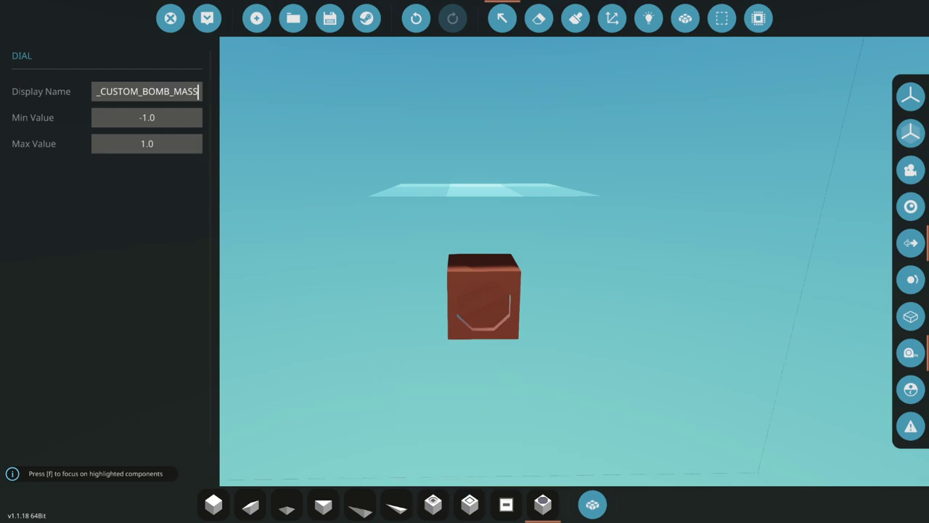
Step: Replace the centre block of another face of the cube with a toggle button
left_click(539, 18)
left_click(518, 281)
left_click(470, 504)
left_click(521, 285)
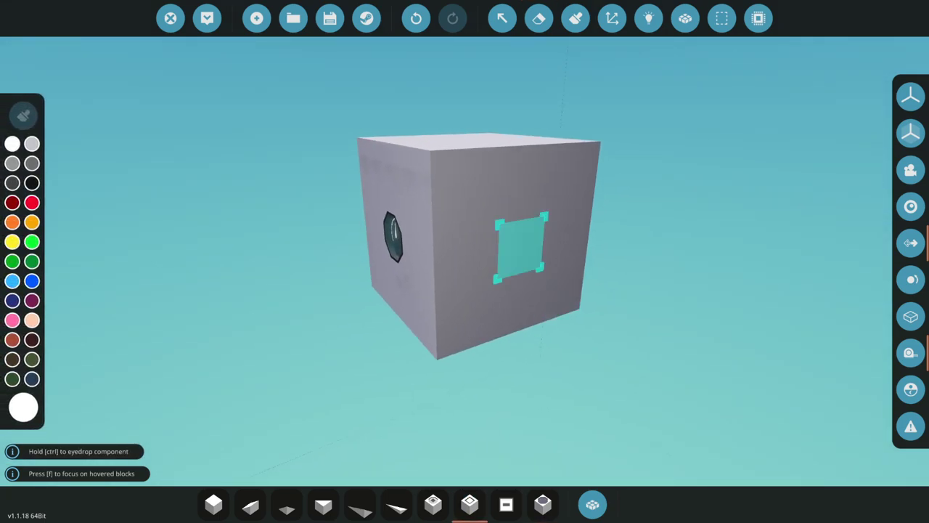
Step: Erase the centre block of the plain face beside the dial and place a Constant Number inside the opening
left_click(539, 18)
left_click(508, 242)
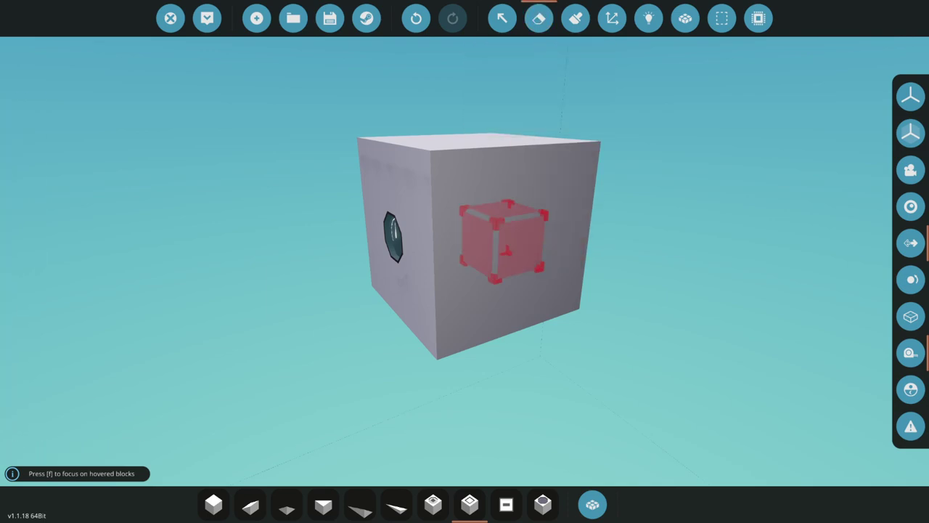
left_click(506, 505)
key("d")
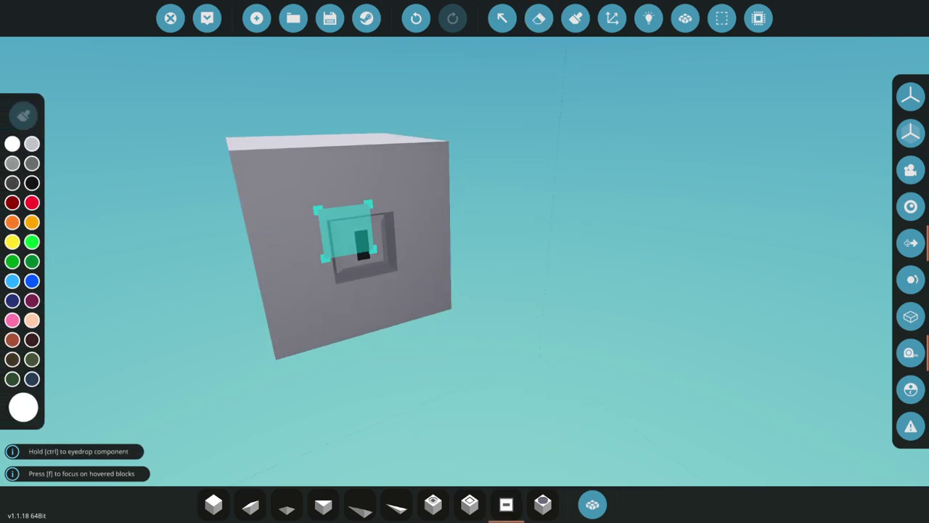
left_click(365, 248)
key("a")
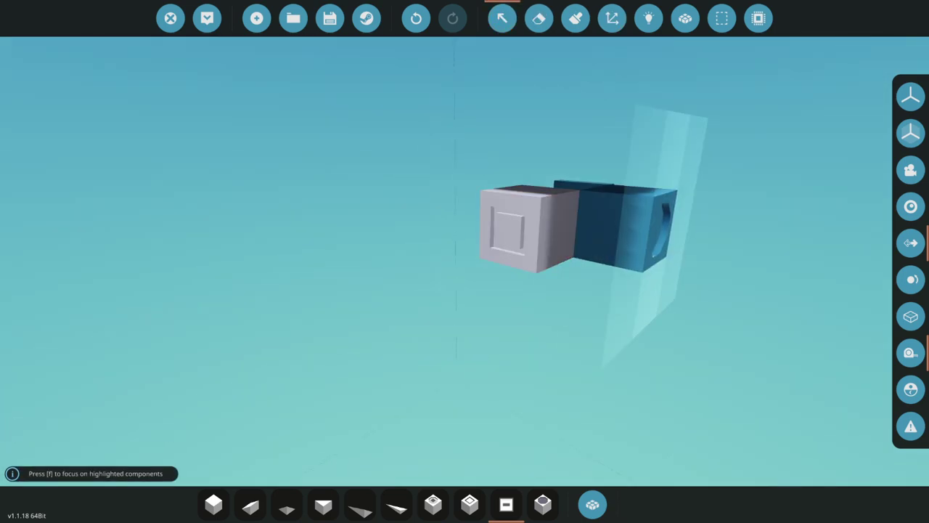
Step: Set the toggle button's display name to TRIGGER and check the dial's display name
left_click(526, 229)
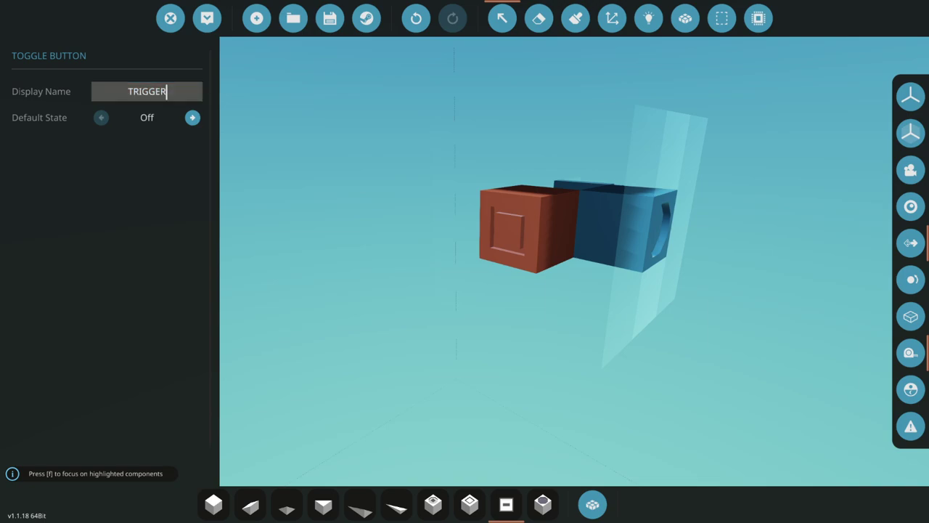
key("d")
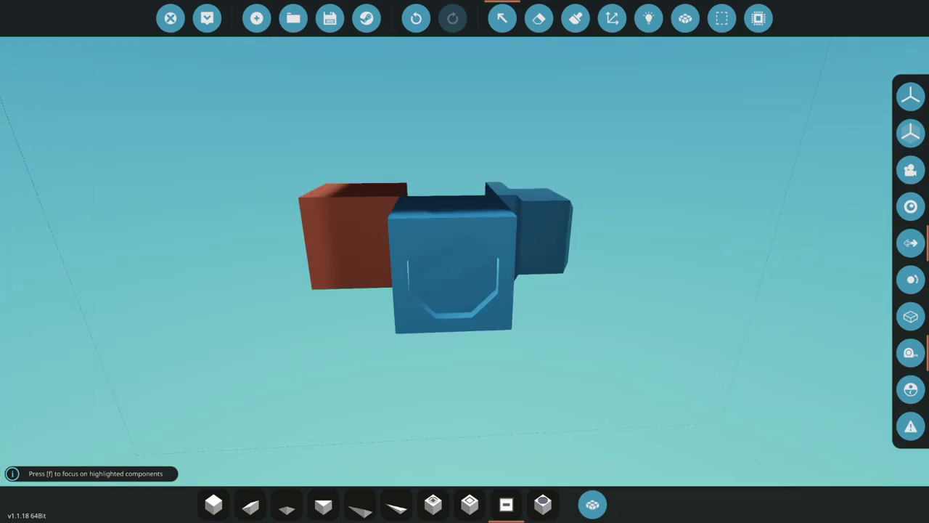
left_click(454, 263)
left_click(147, 91)
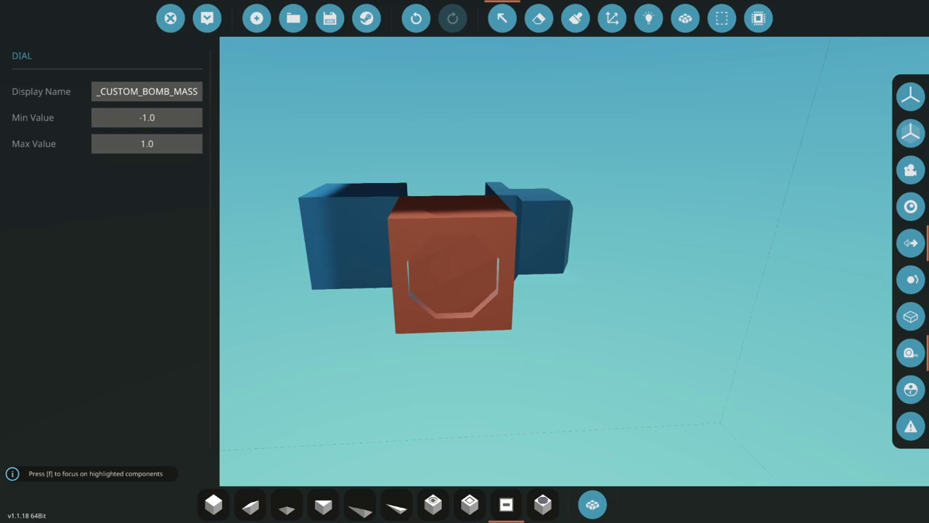
key("d")
left_click(502, 18)
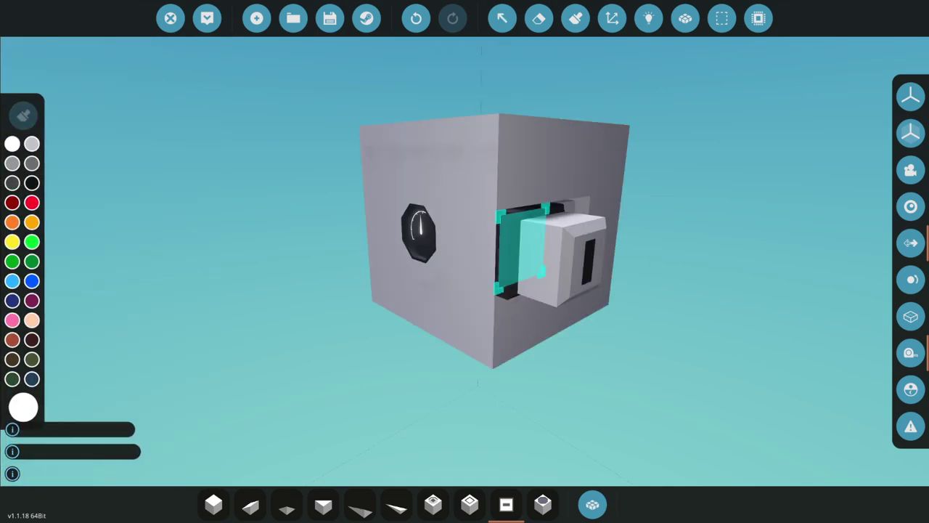
Step: Connect the Constant Number's output to the dial's number input and set its output value to 25
left_click(648, 18)
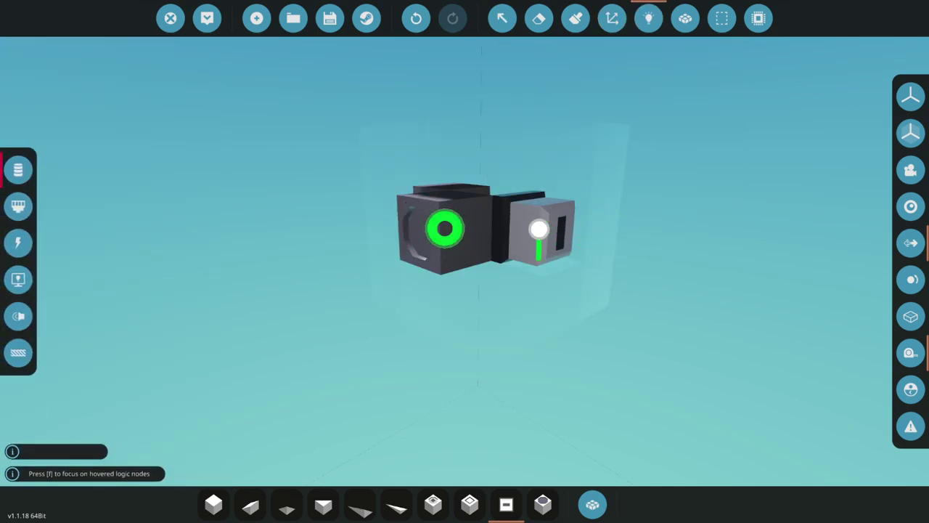
left_click_drag(462, 242, 445, 228)
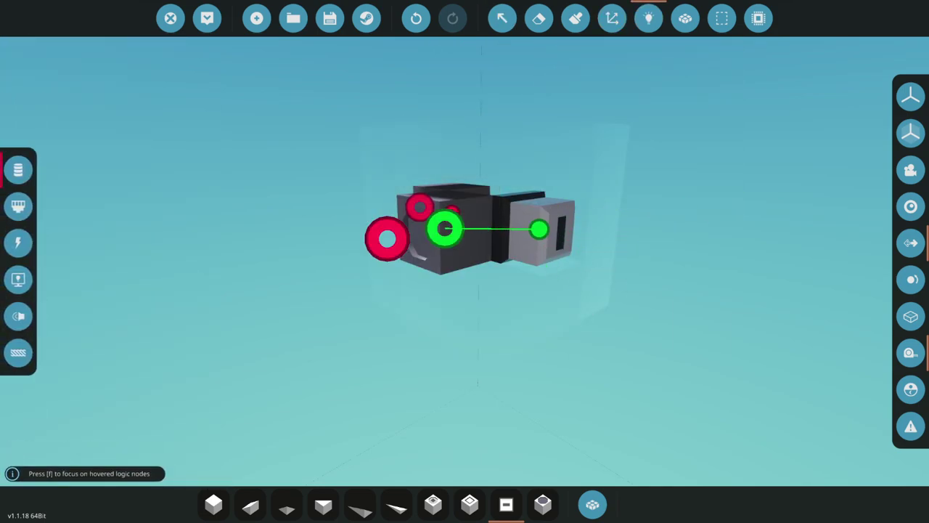
left_click(503, 18)
left_click(536, 227)
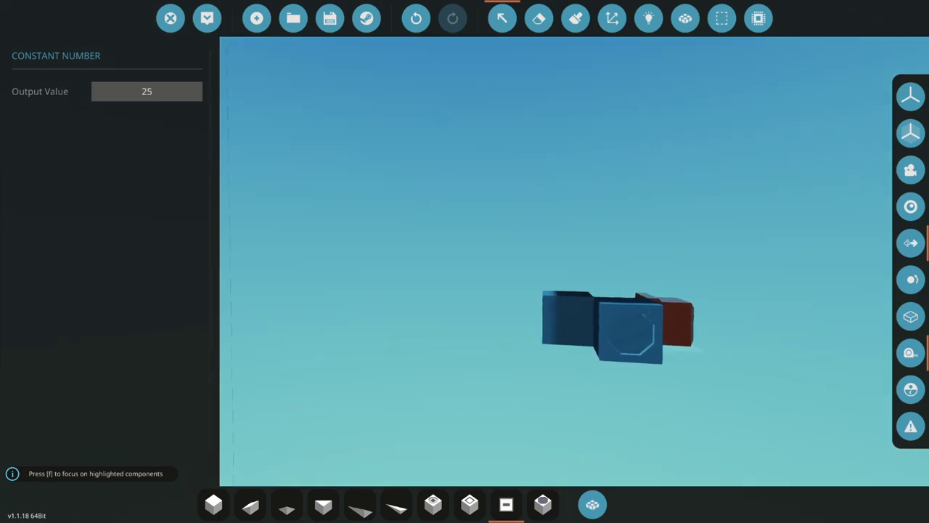
Step: Search the component inventory for "batter", assign the Electric Battery Small to the hotbar and close the inventory
key("Tab")
type("batter")
left_click_drag(229, 193, 429, 475)
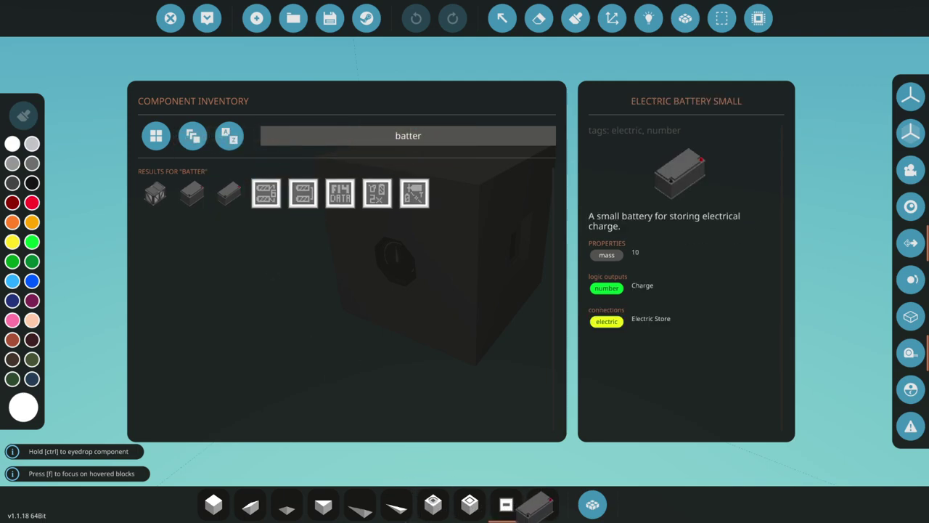
left_click_drag(401, 507, 399, 506)
left_click(593, 504)
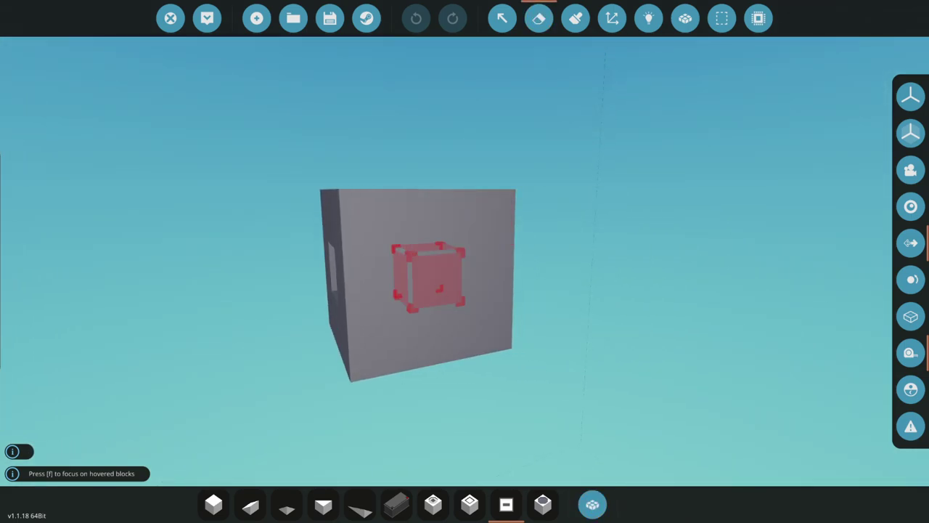
Step: Erase the centre and lower-middle blocks of the cube's plain face and place the small battery in the opening
left_click(428, 275)
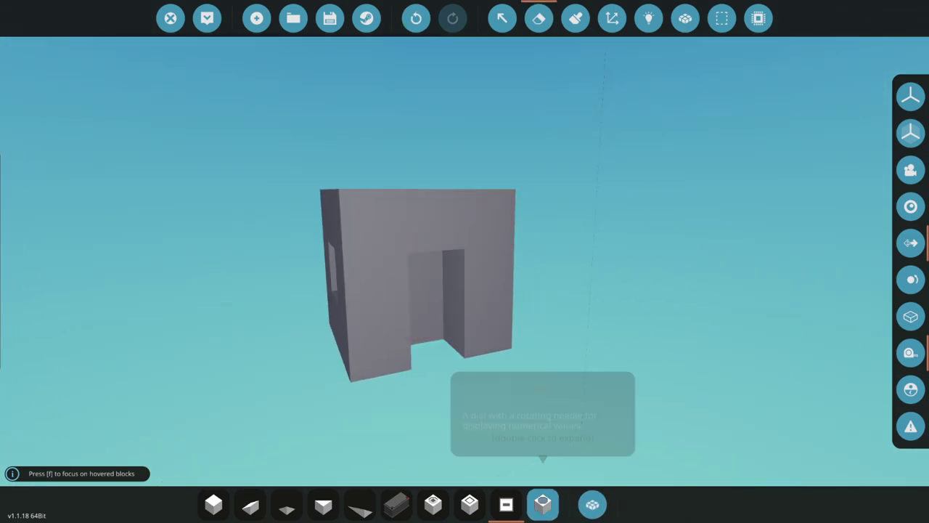
left_click(396, 504)
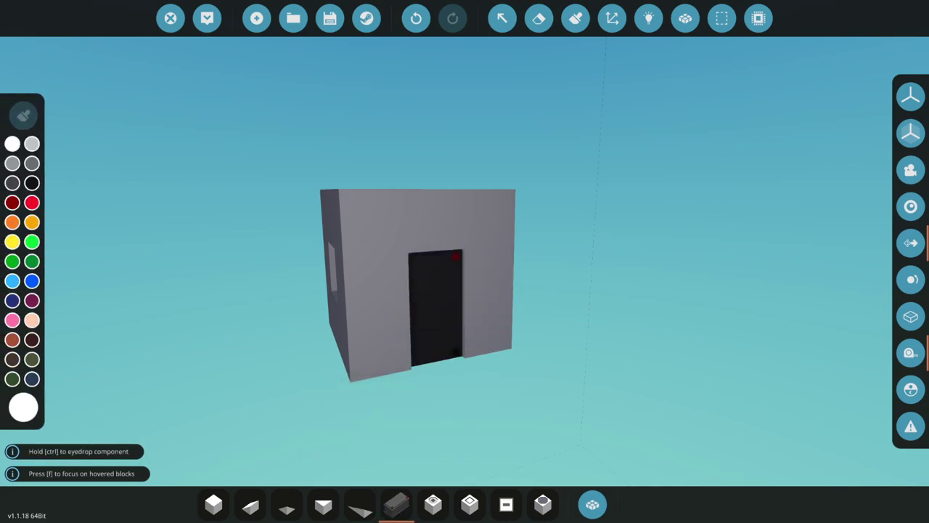
Step: Link the electric nodes of the dial, the toggle button and the battery
key("a")
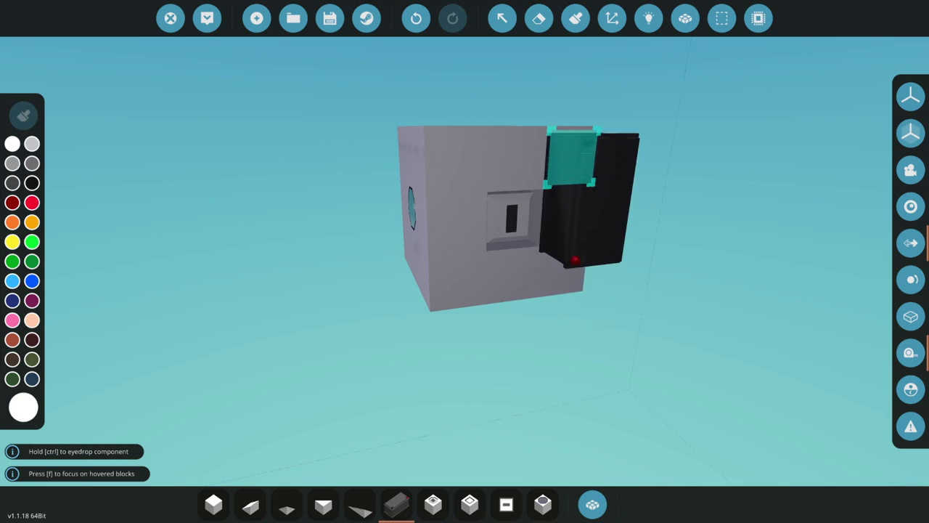
left_click(648, 17)
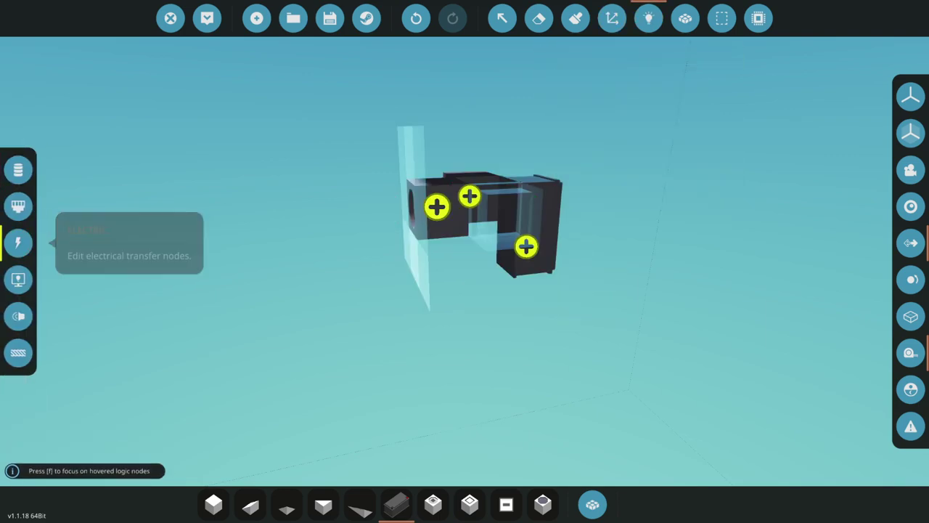
mouse_move(469, 196)
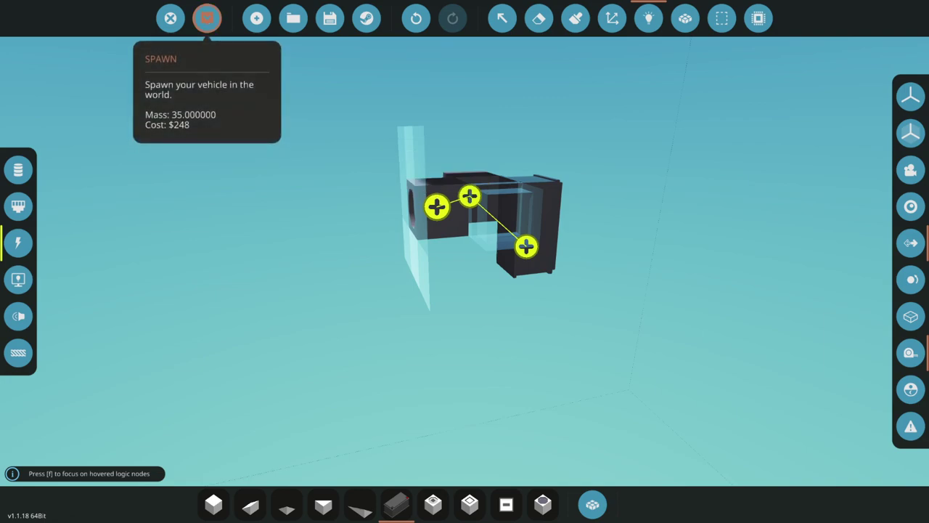
Step: Spawn the bomb in the world, walk up to it and activate its TRIGGER button
left_click(207, 17)
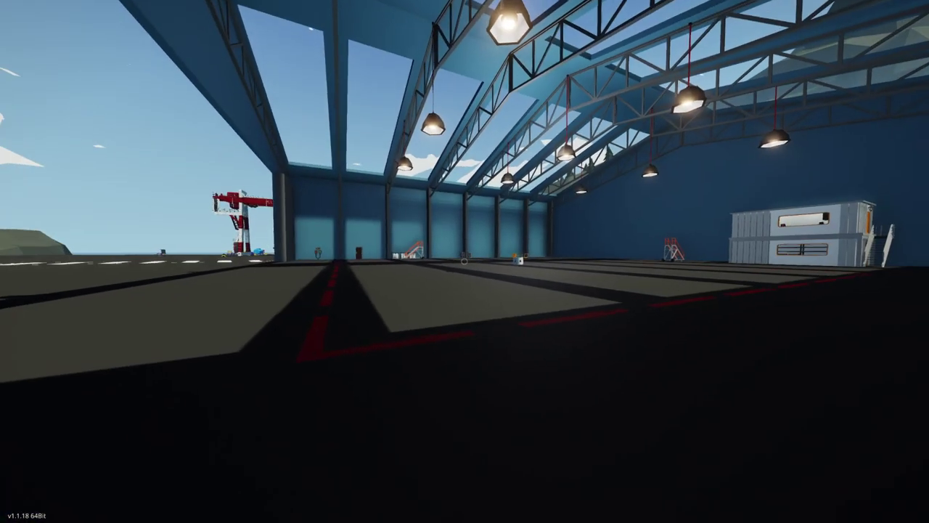
key("w")
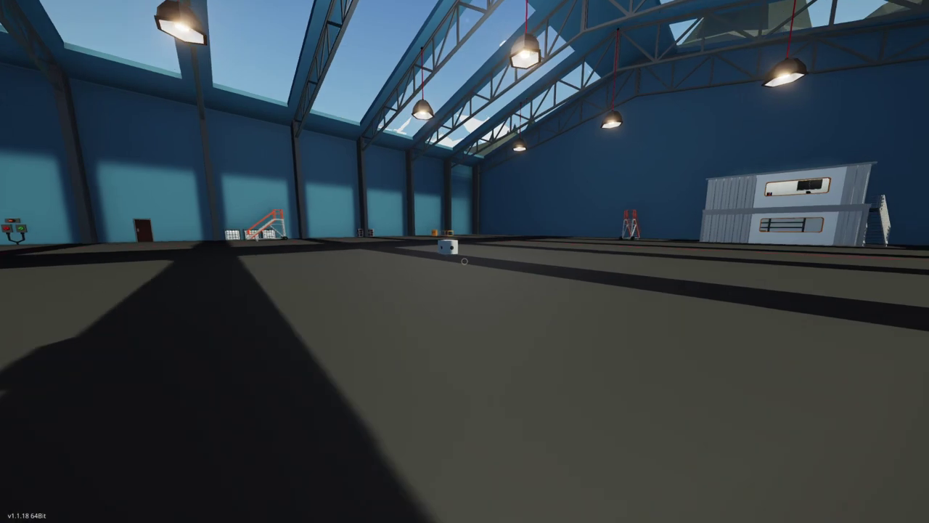
key("s")
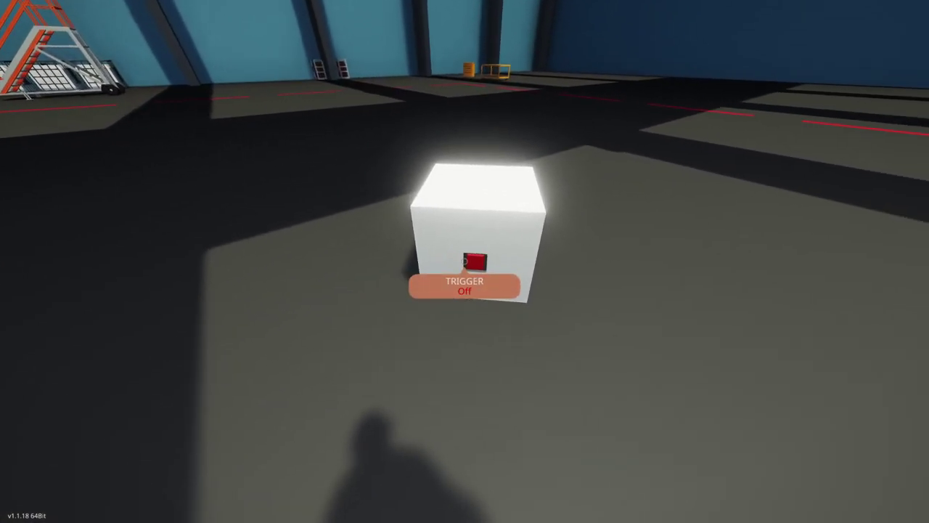
key("e")
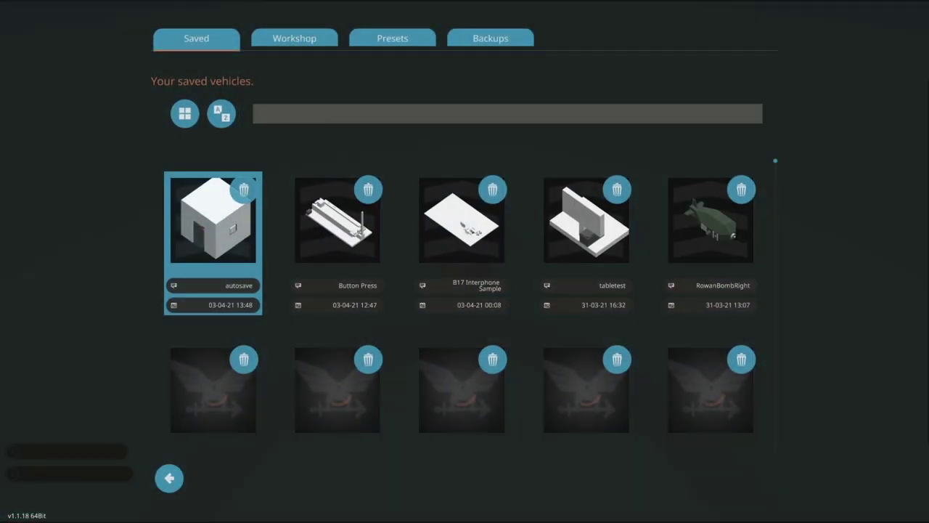
Step: Load the autosave vehicle from the saved vehicles back into the editor
left_click(214, 232)
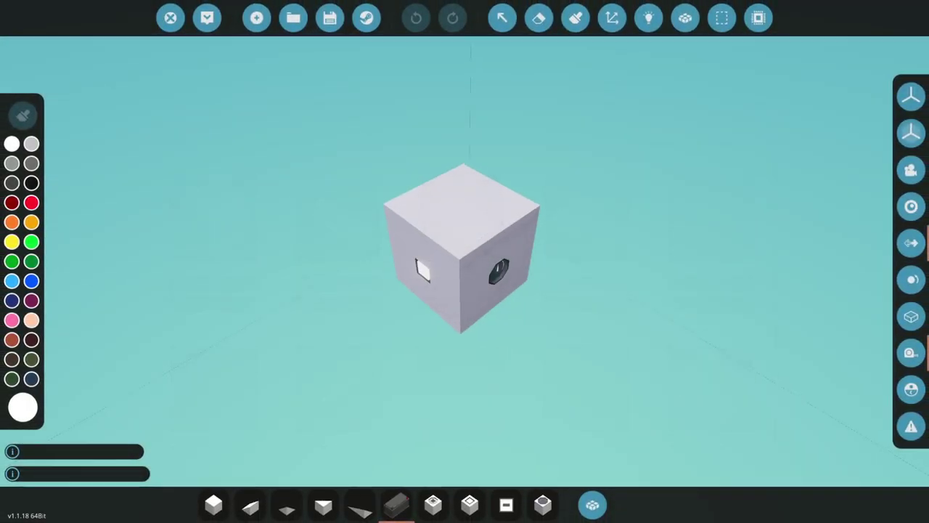
key("w")
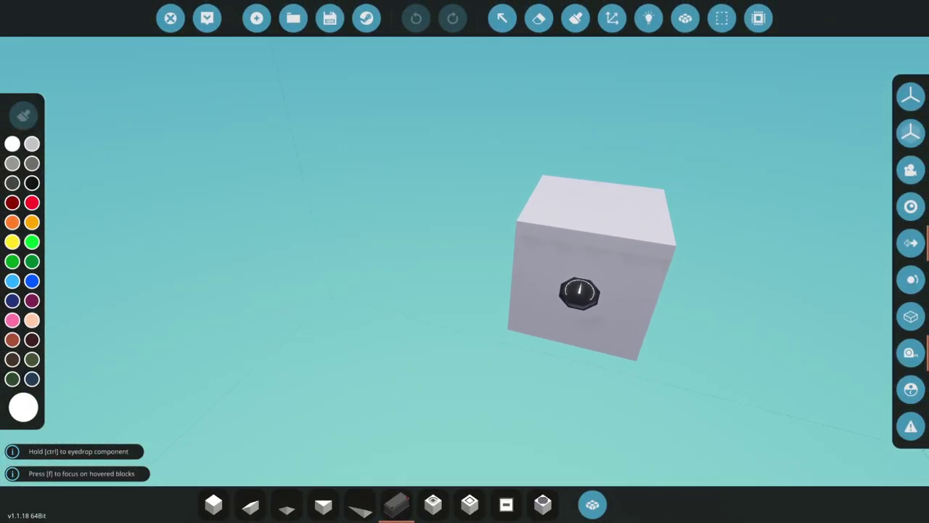
key("d")
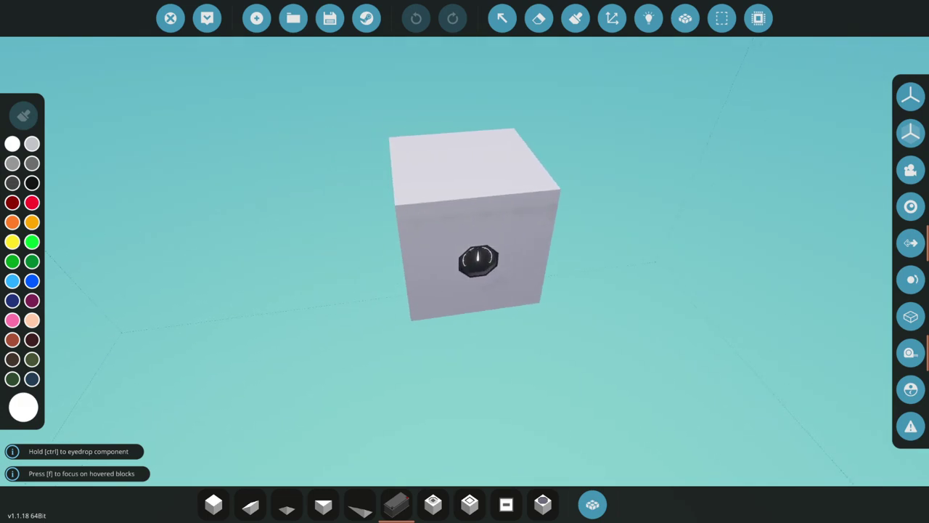
key("a")
key("d")
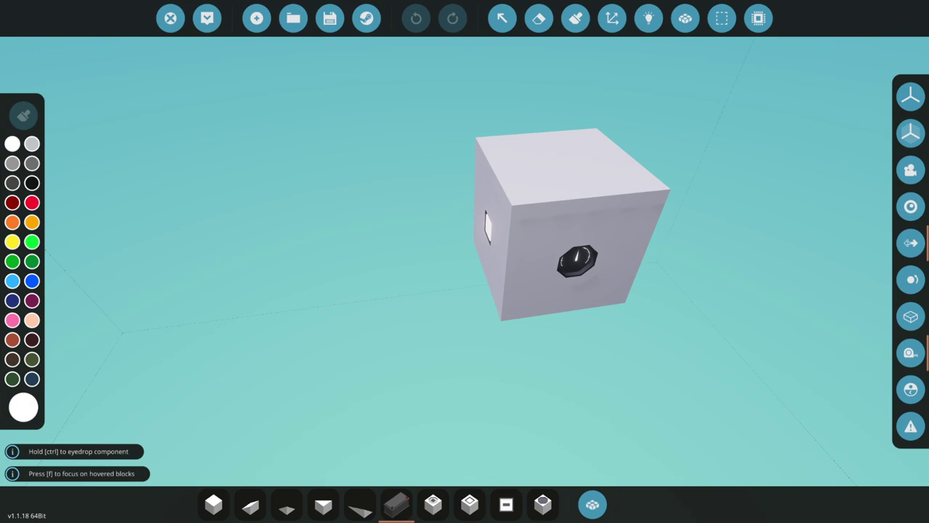
Step: Try attaching the round-fronted component to the upper corner block of the dial's face, and erase it again
key("d")
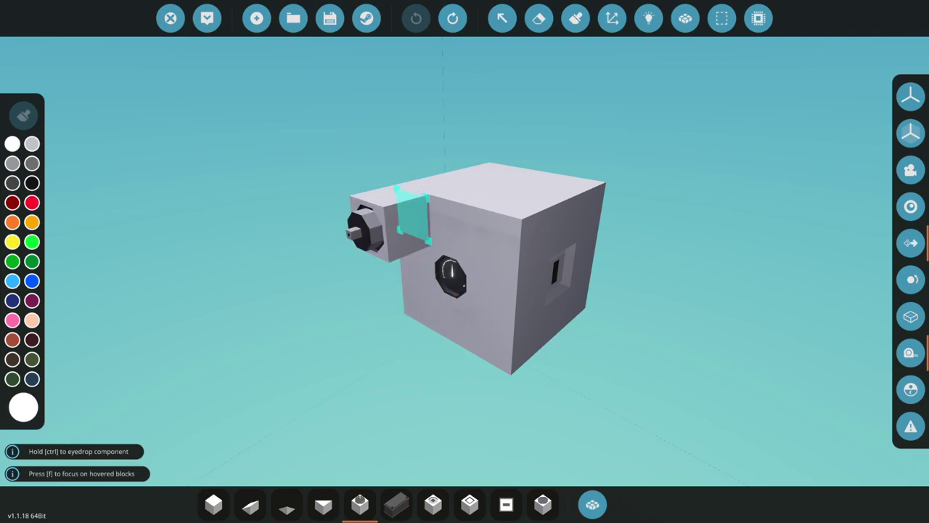
left_click(414, 218)
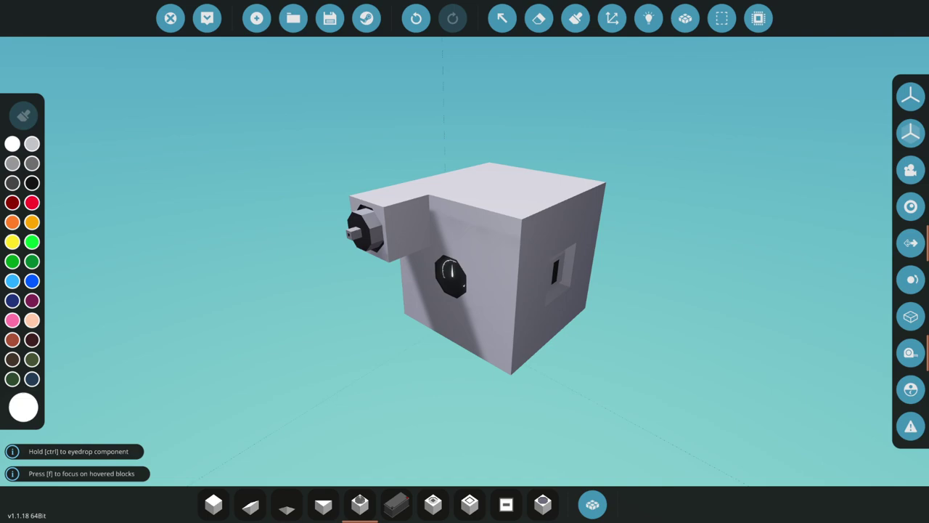
left_click(539, 17)
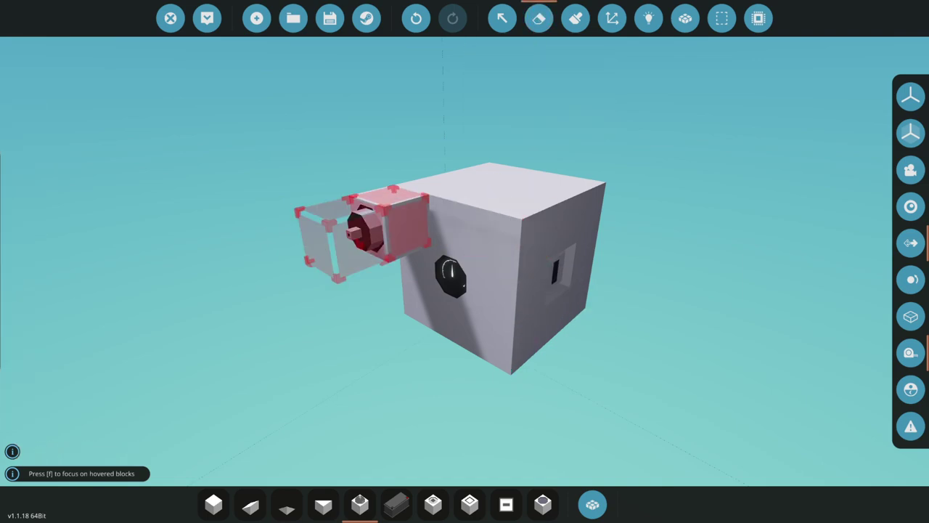
left_click(388, 228)
scroll(573, 171, "up", 5)
scroll(573, 171, "down", 3)
Step: Erase the centre block of the cube's top face
left_click(538, 18)
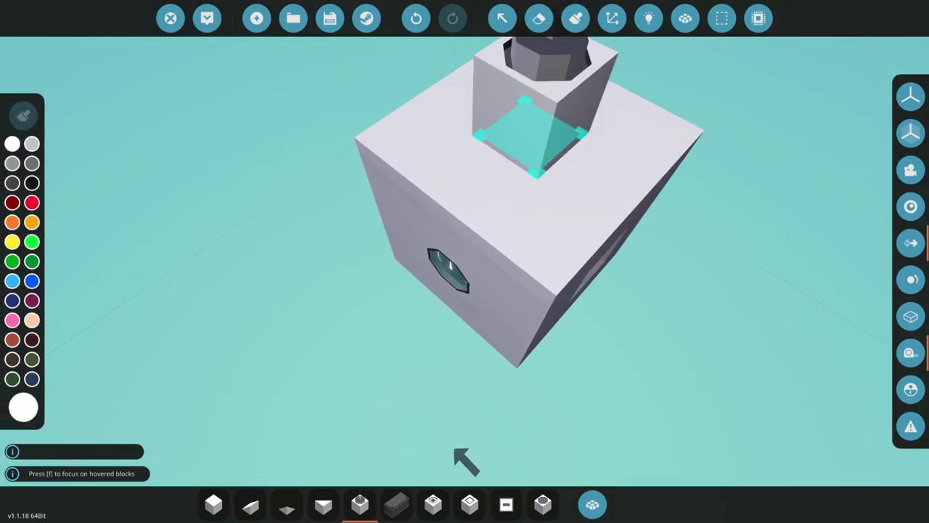
left_click(539, 18)
left_click(535, 135)
scroll(697, 203, "up", 4)
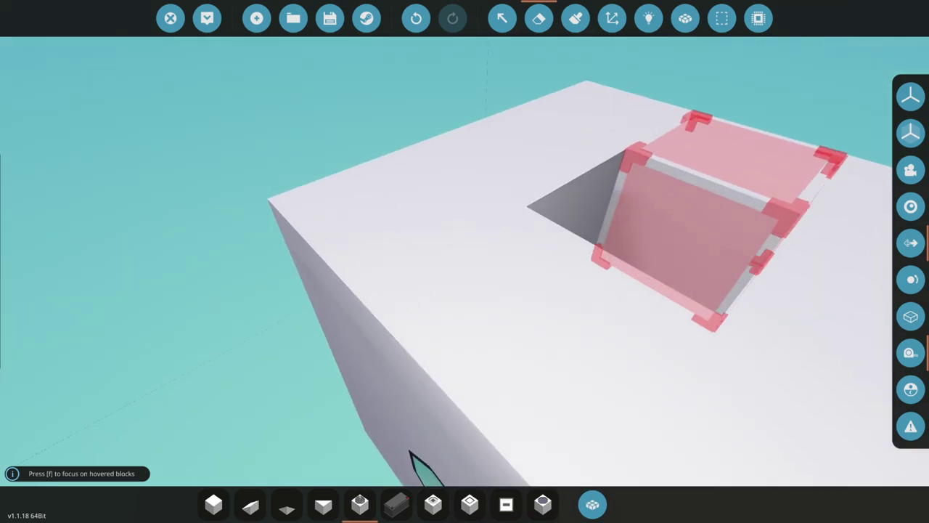
scroll(697, 203, "down", 5)
scroll(520, 191, "up", 4)
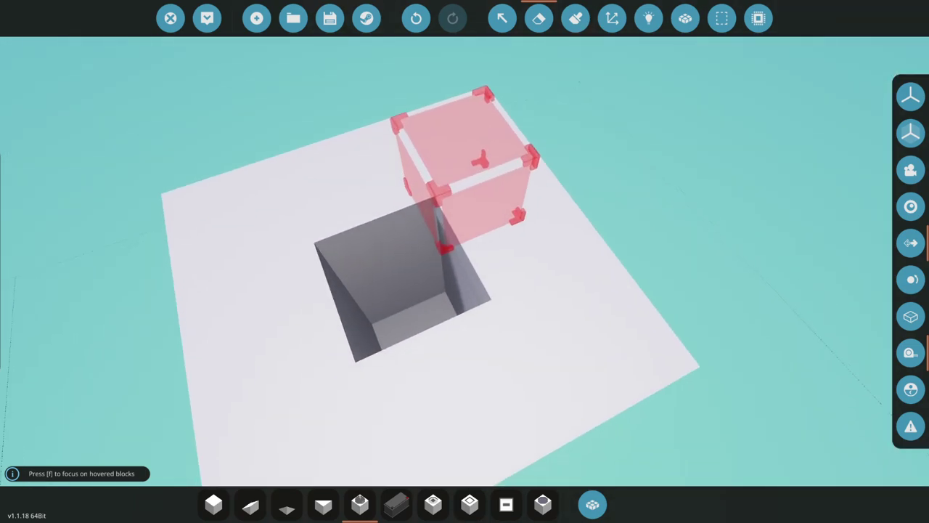
scroll(520, 190, "down", 4)
Step: Place the Impact Sensor inside the top opening and cover it with a plain block
left_click(434, 504)
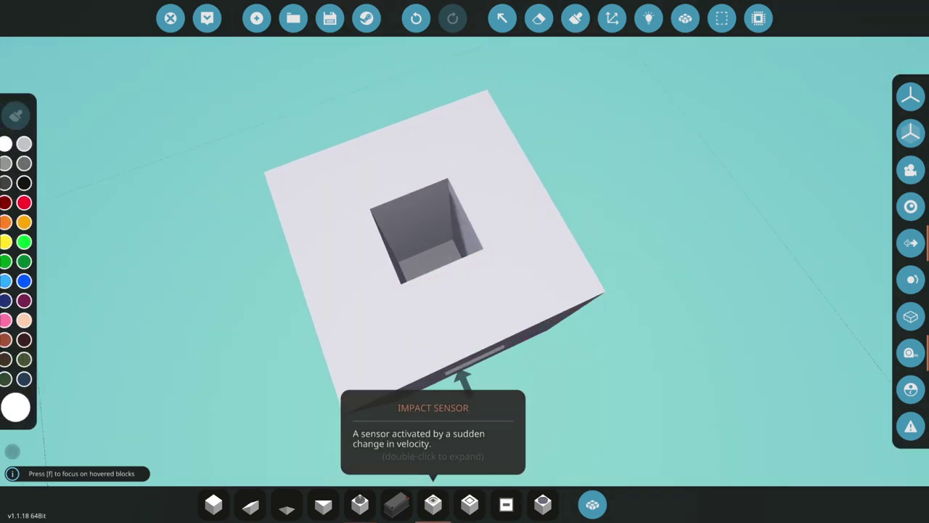
left_click(433, 252)
left_click(213, 504)
left_click(428, 236)
Step: Connect the Impact Sensor's on/off output to the toggle button's external input and open the sensor's impact threshold setting
key("F5")
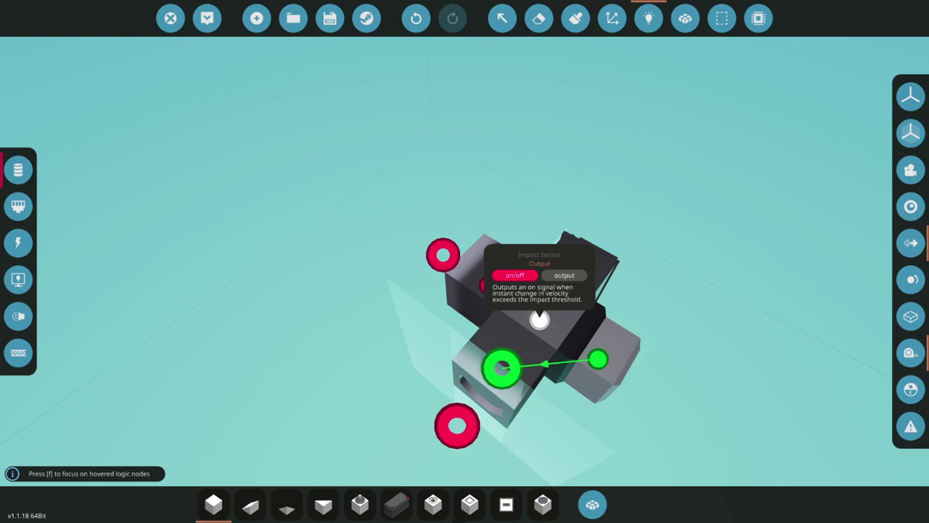
mouse_move(539, 320)
left_mouse_down()
mouse_move(518, 249)
mouse_move(443, 256)
mouse_move(463, 196)
mouse_move(459, 237)
left_mouse_up()
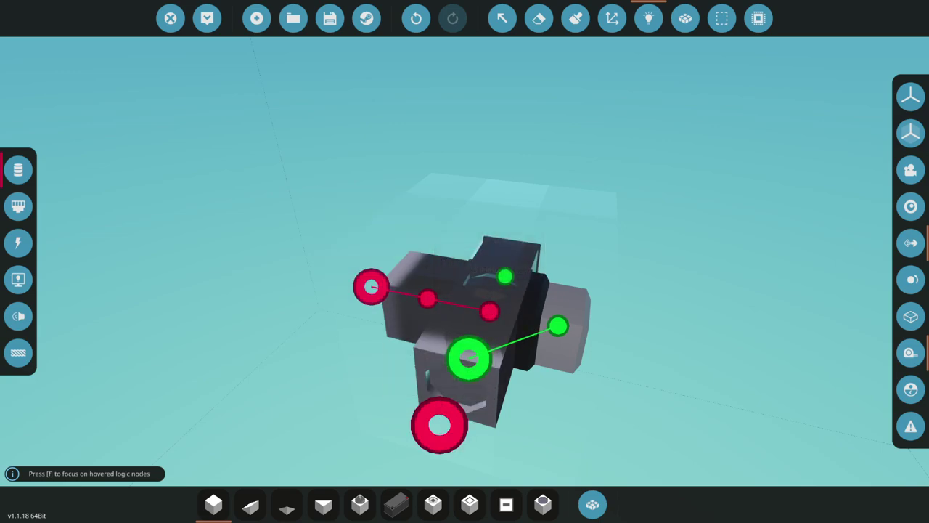
key("1")
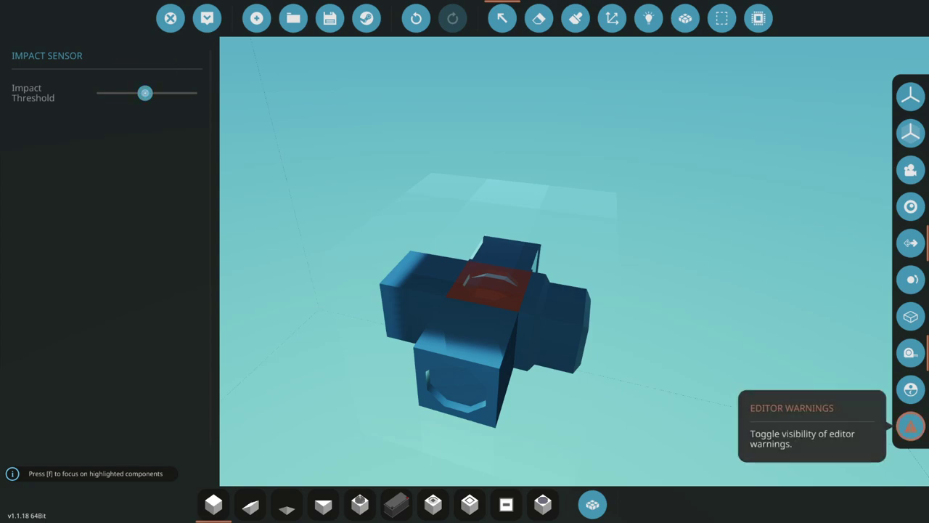
Step: Review the bomb's logic and electric connections and turn on the world view around the workbench
left_click(649, 18)
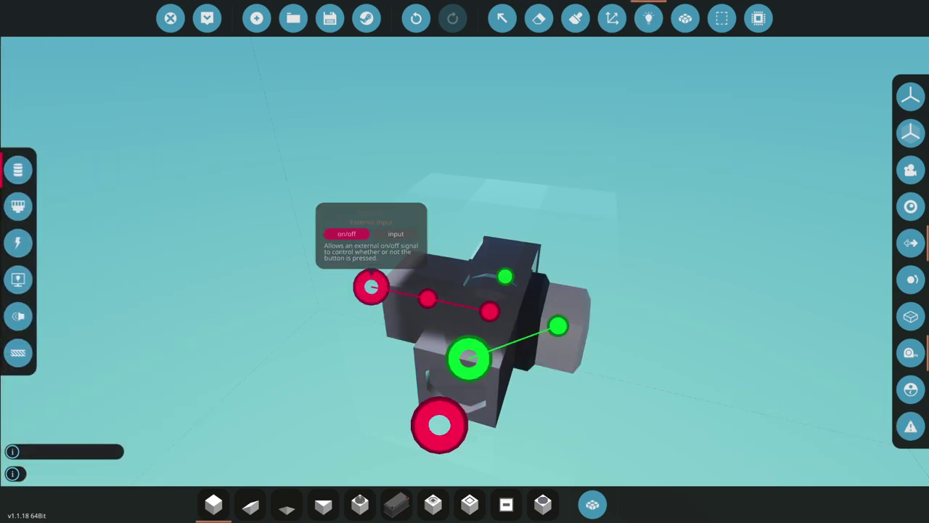
left_click(18, 242)
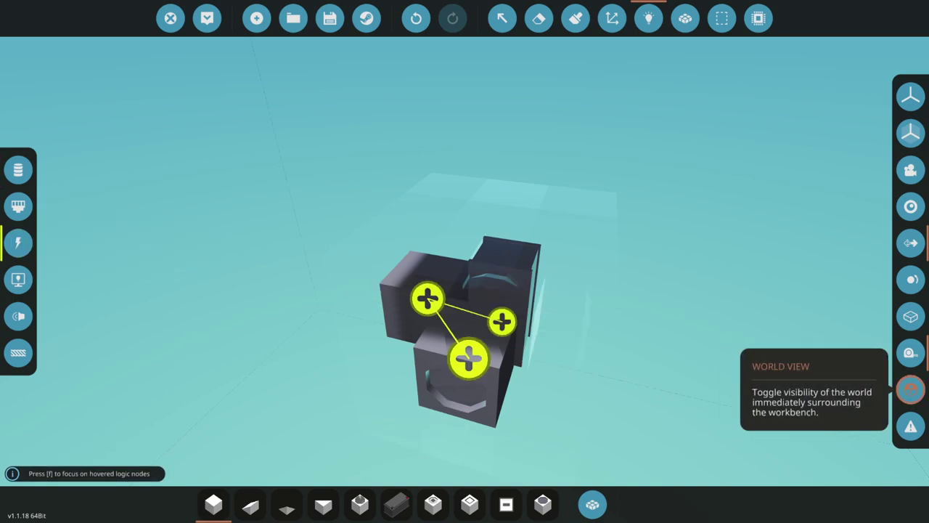
left_click(912, 389)
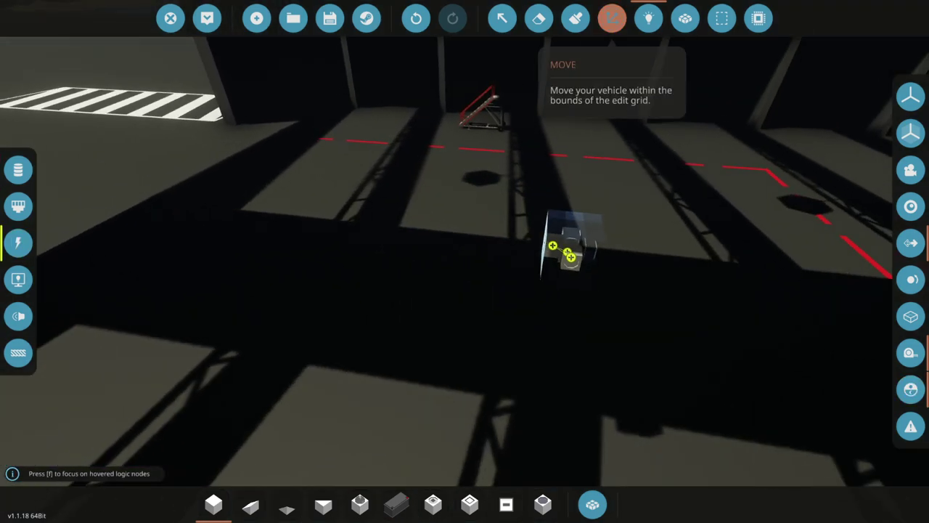
Step: Move the bomb out of the hangar and raise it high into the sky above the apron
left_click(612, 18)
left_click_drag(441, 238, 127, 177)
key("s")
key("a")
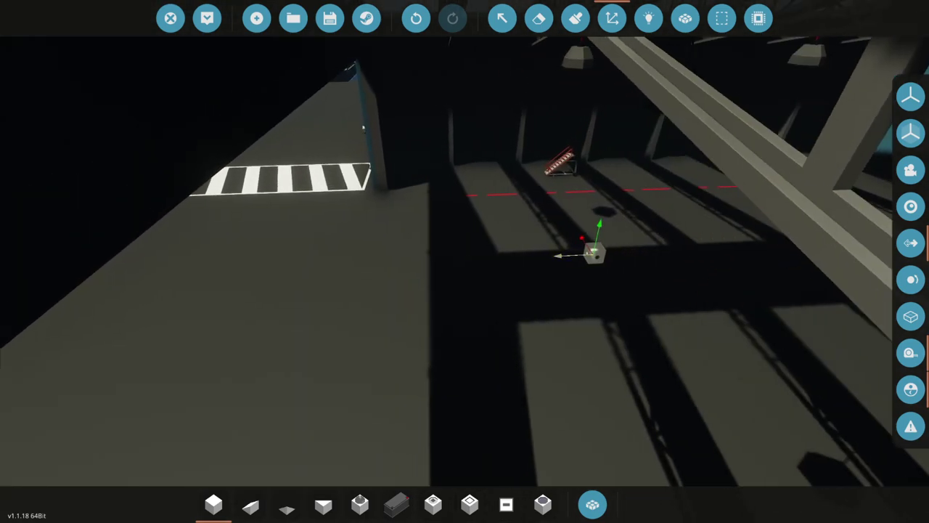
left_click_drag(558, 256, 152, 282)
key("a")
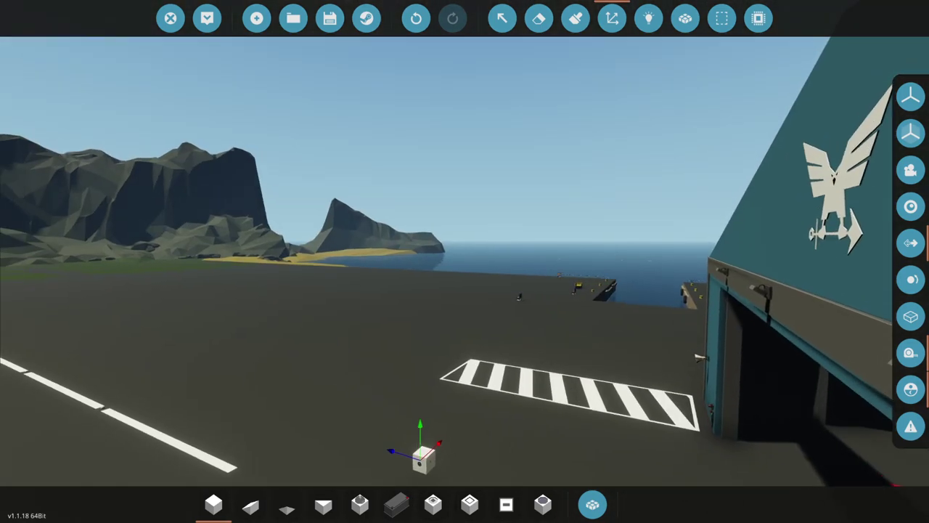
left_click_drag(465, 261, 429, 95)
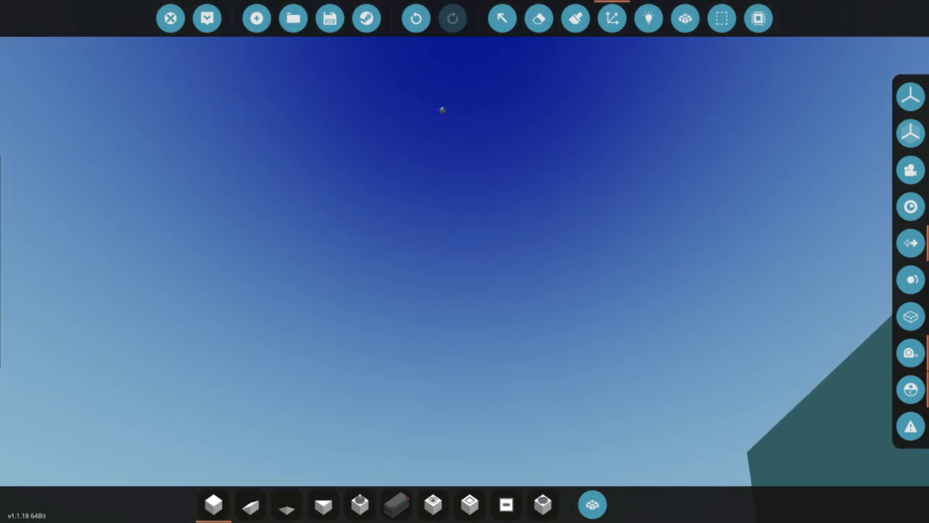
Step: Spawn the bomb to test its drop and teleport back to the hangar using the map
left_click(207, 18)
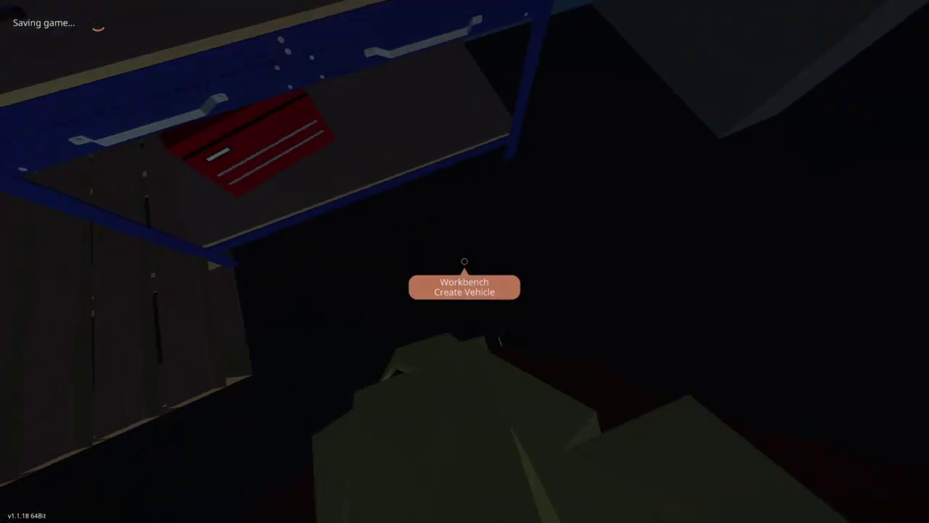
key("w")
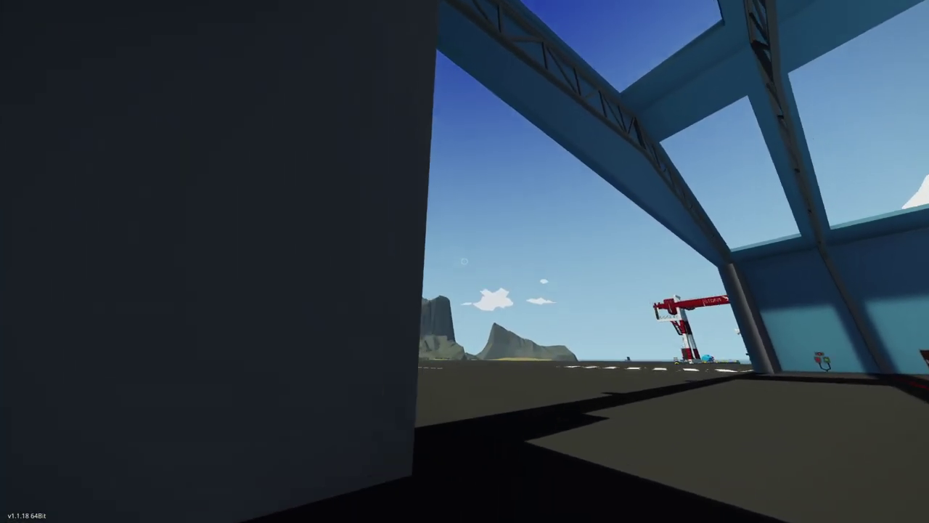
key("w")
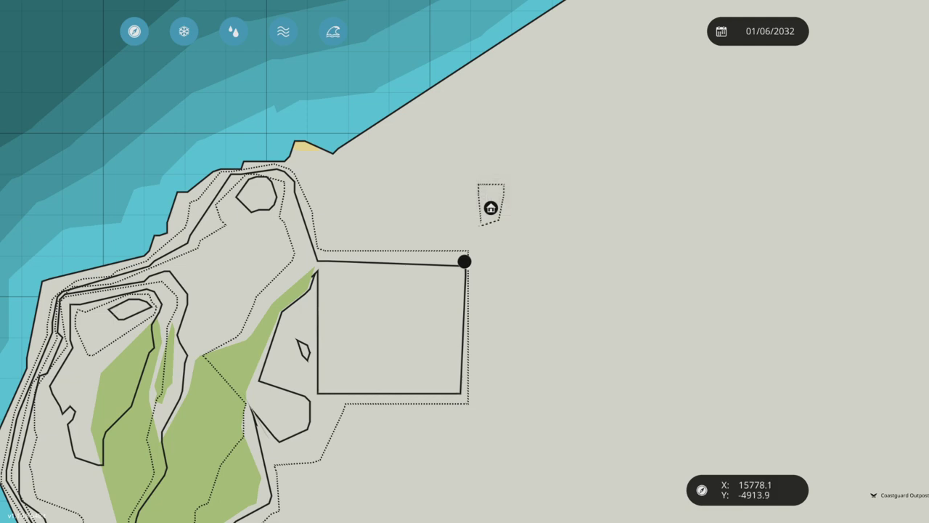
right_click(465, 261)
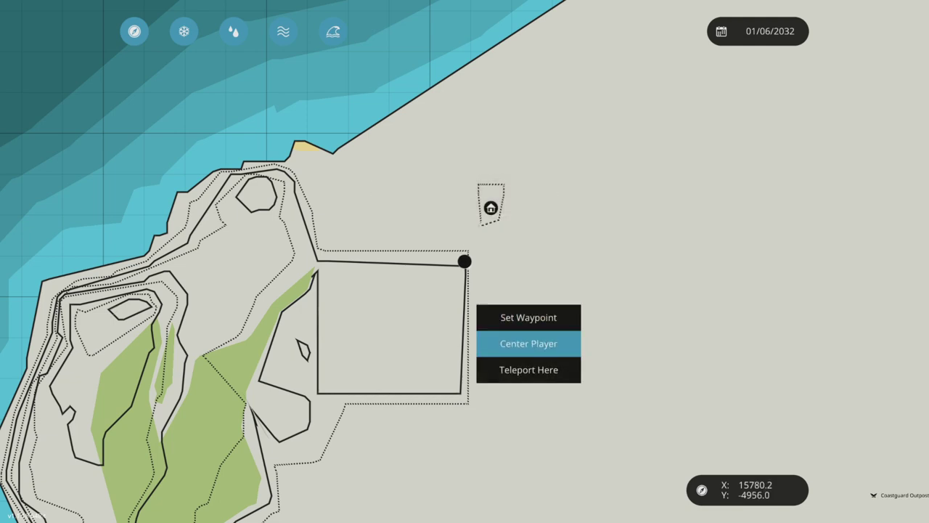
left_click(528, 369)
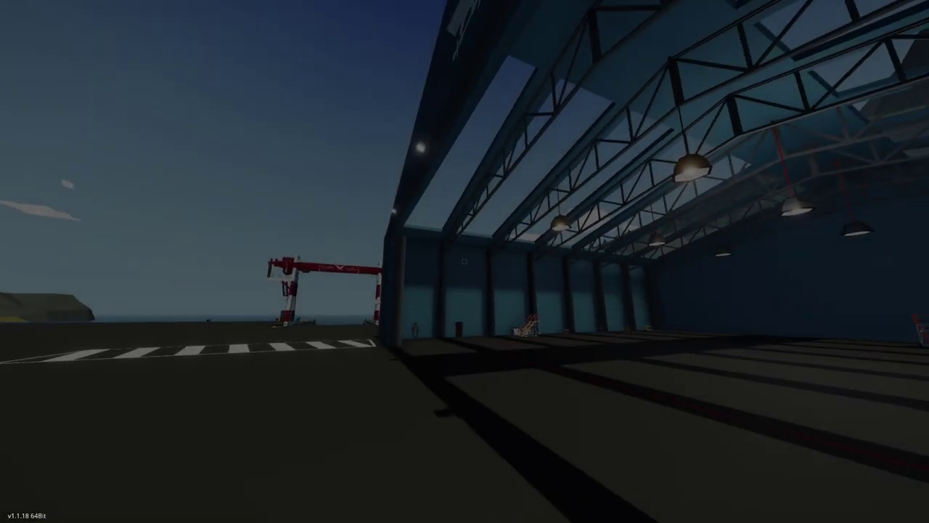
Step: Return to the workbench and load the saved vehicle "autosave"
key("w")
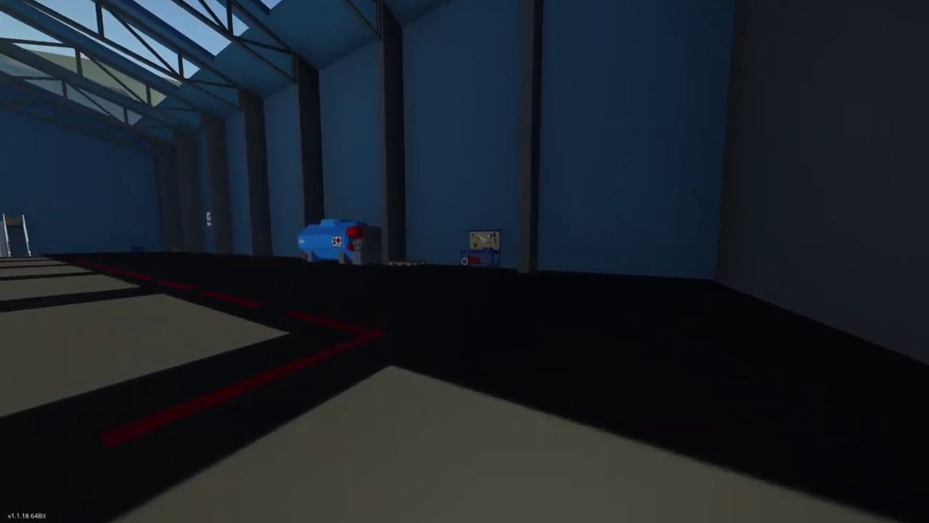
key("e")
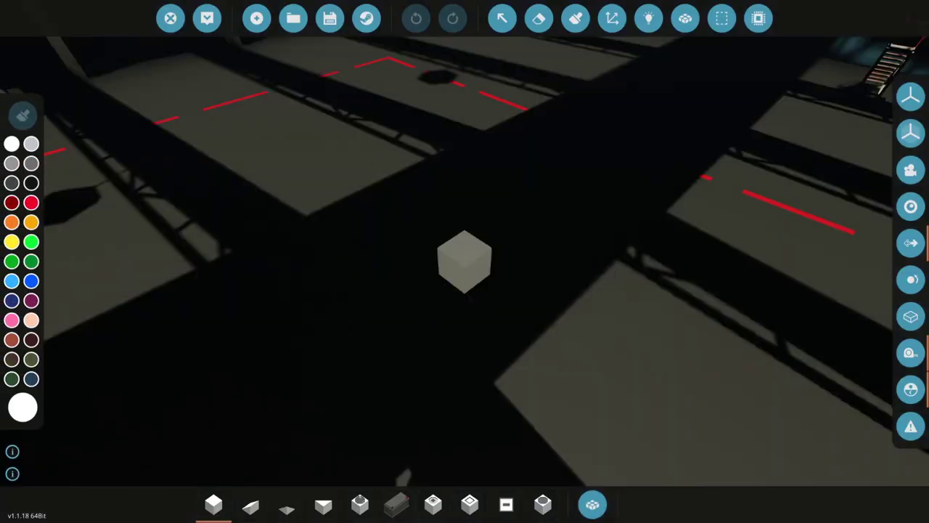
left_click(293, 18)
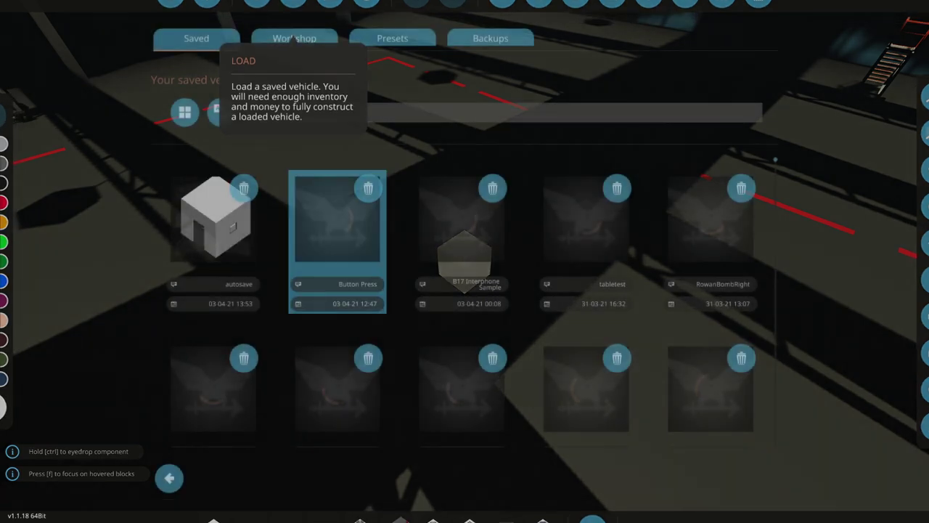
left_click(213, 236)
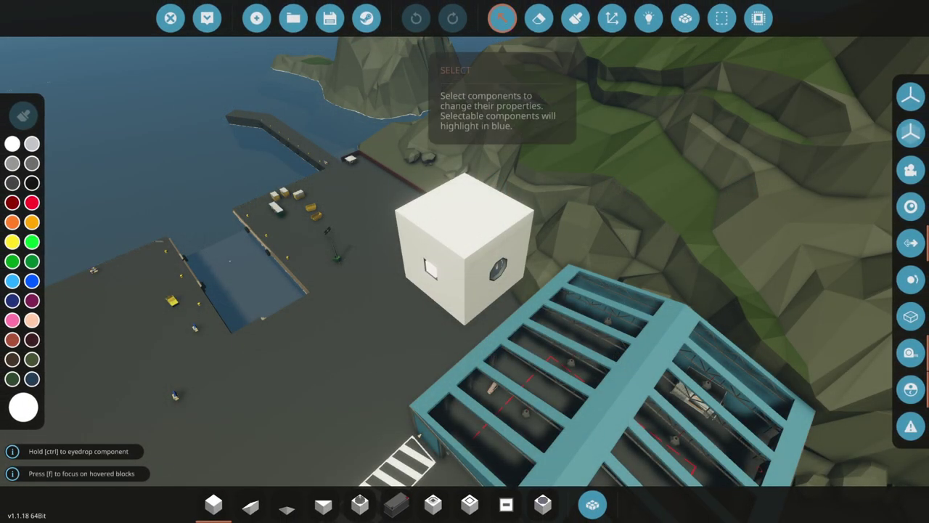
Step: Set the Impact Sensor's impact threshold to 35 m/s, spawn the bomb for a drop test and return to the workbench
left_click(502, 19)
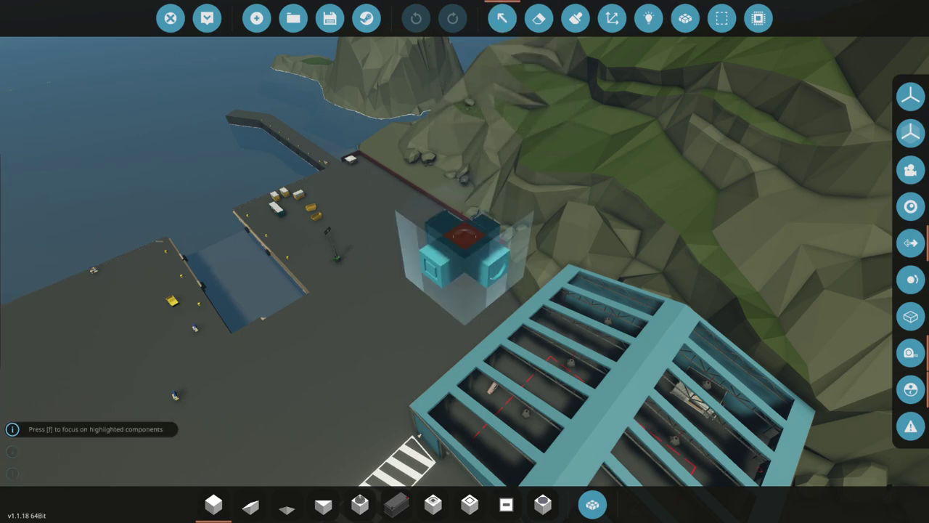
left_click(464, 235)
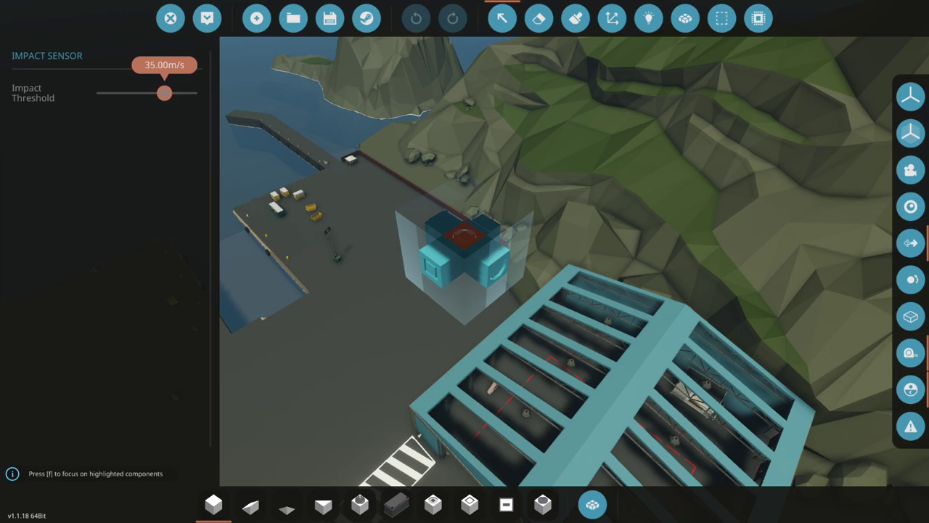
left_click(207, 18)
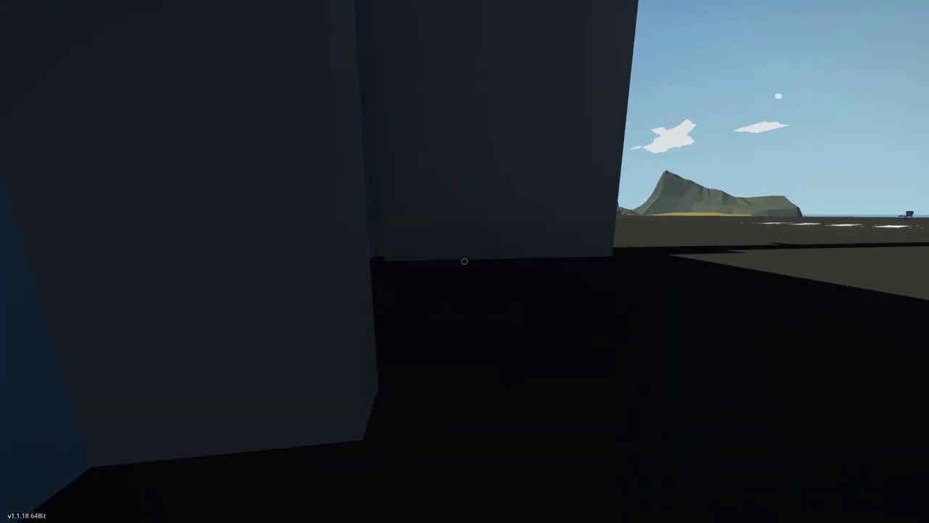
key("w")
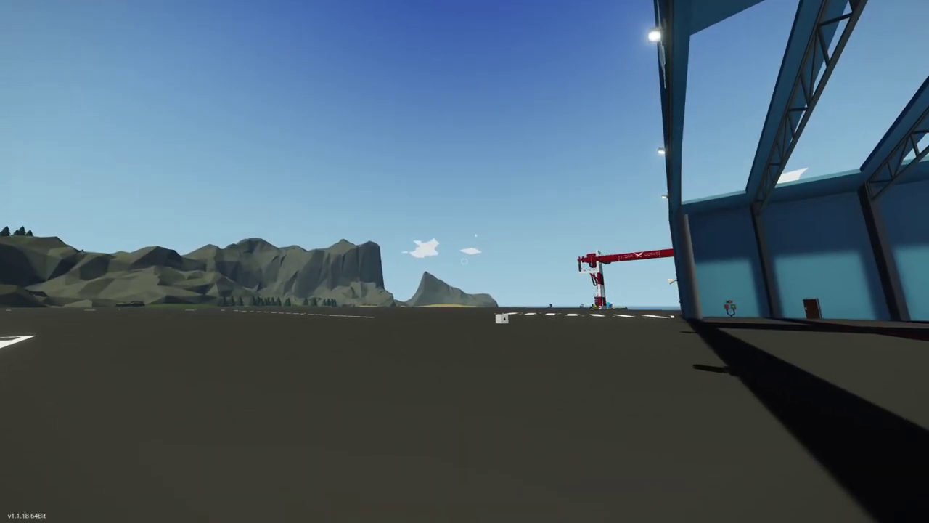
key("w")
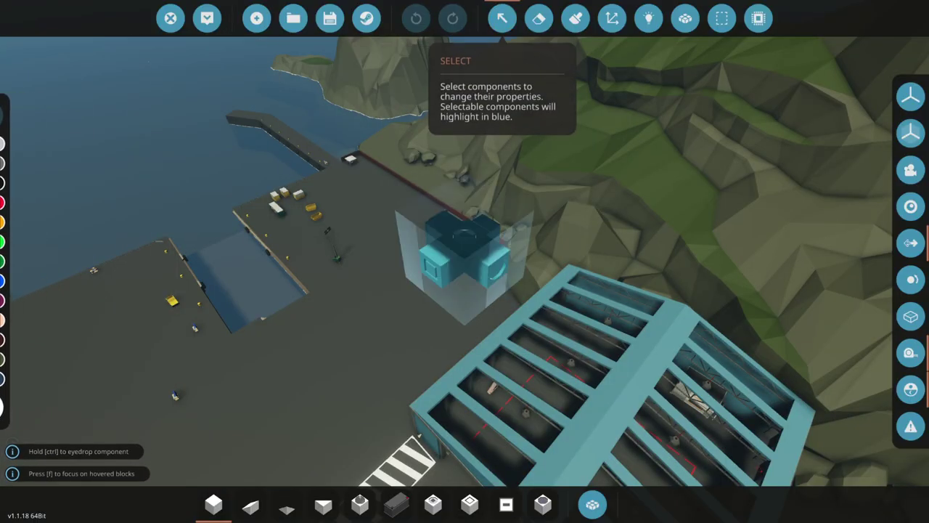
Step: Set the Impact Sensor's impact threshold to 30 m/s and spawn the bomb for another drop test
left_click(464, 235)
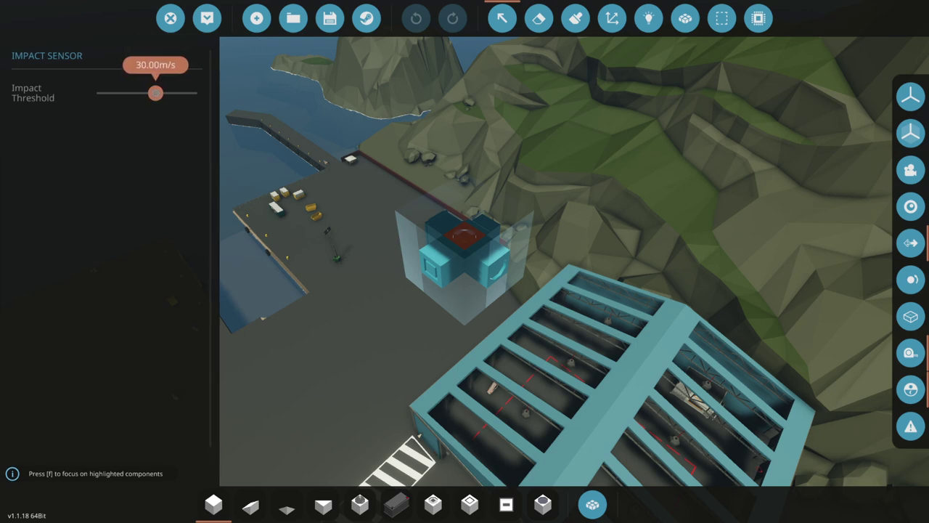
left_click(207, 19)
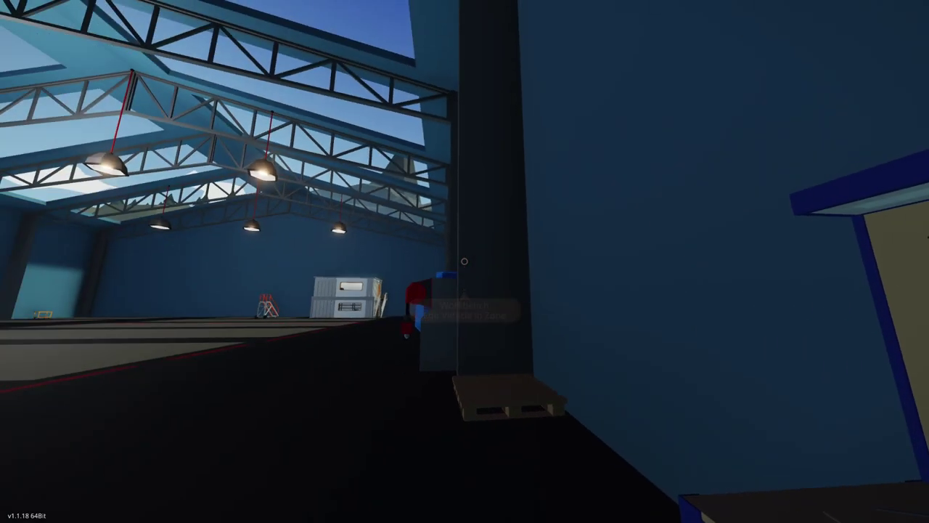
key("w")
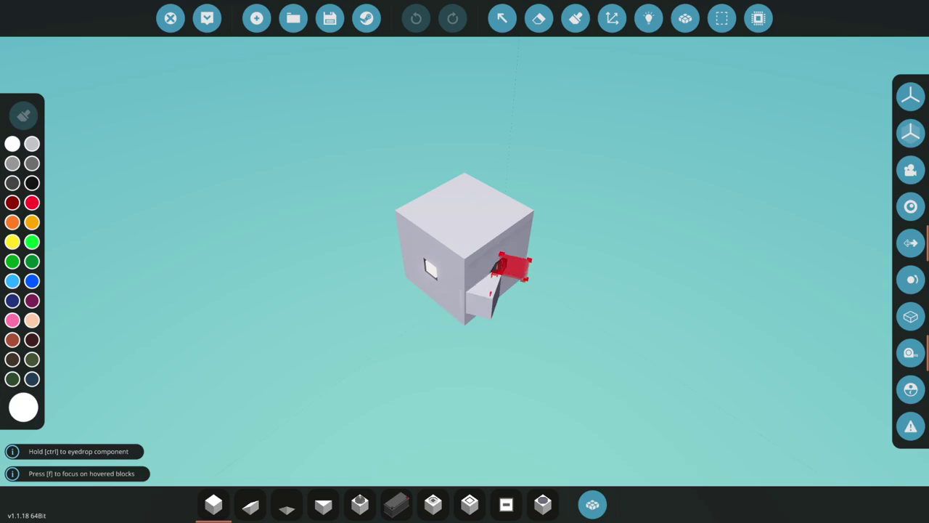
Step: Open the Impact Sensor's impact threshold setting in the bomb and check it
key("d")
left_click(502, 18)
left_click(405, 227)
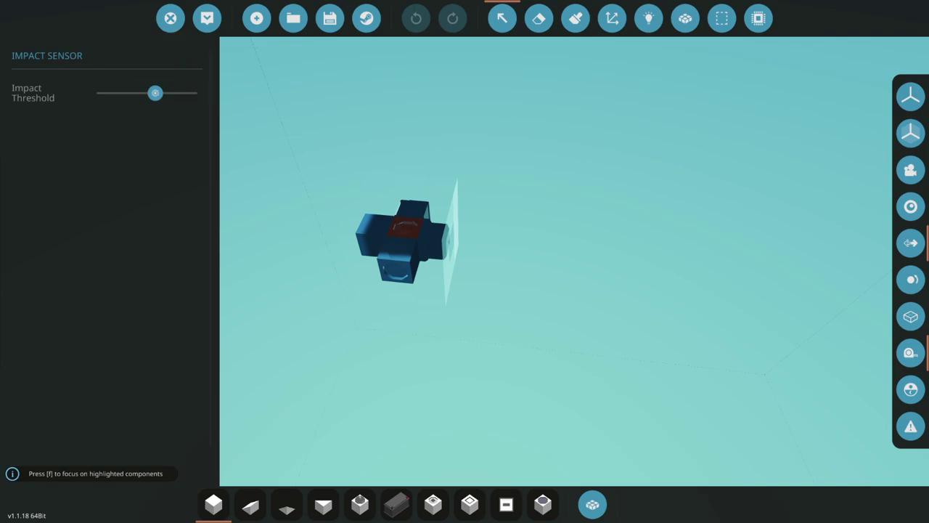
mouse_move(155, 93)
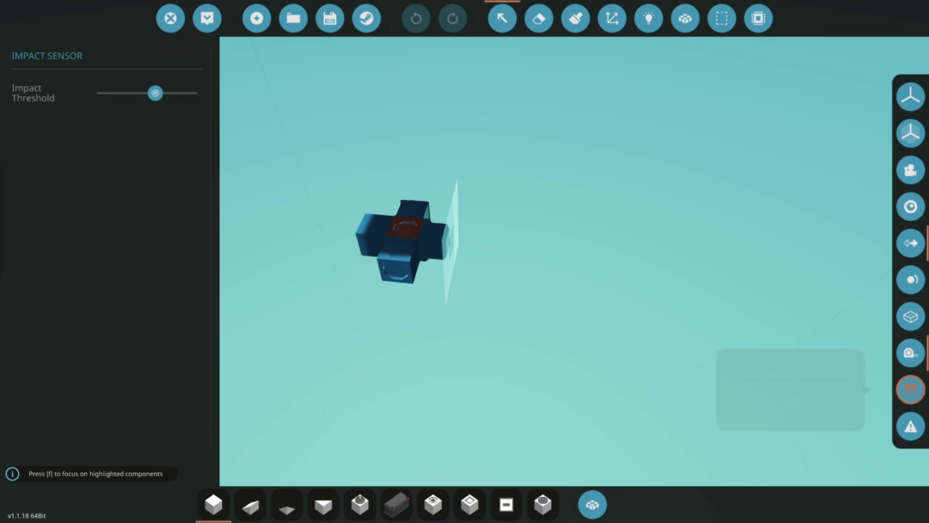
Step: Turn on the world view and lower the bomb closer to the ground in front of the hangar
left_click(910, 390)
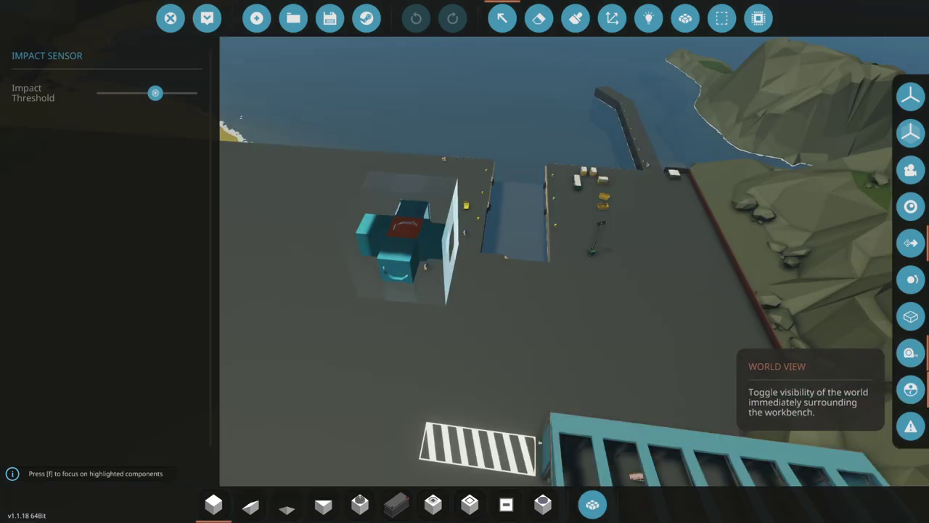
left_click(612, 18)
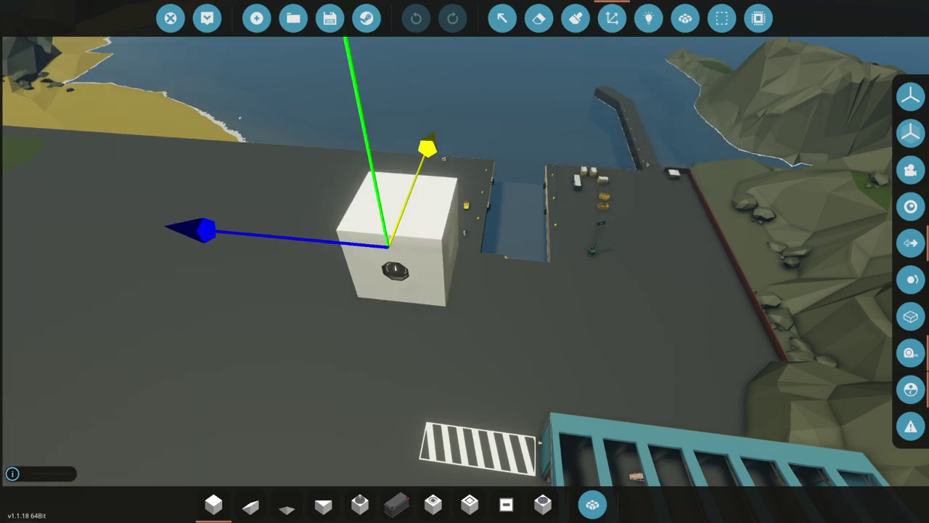
left_click_drag(366, 138, 453, 436)
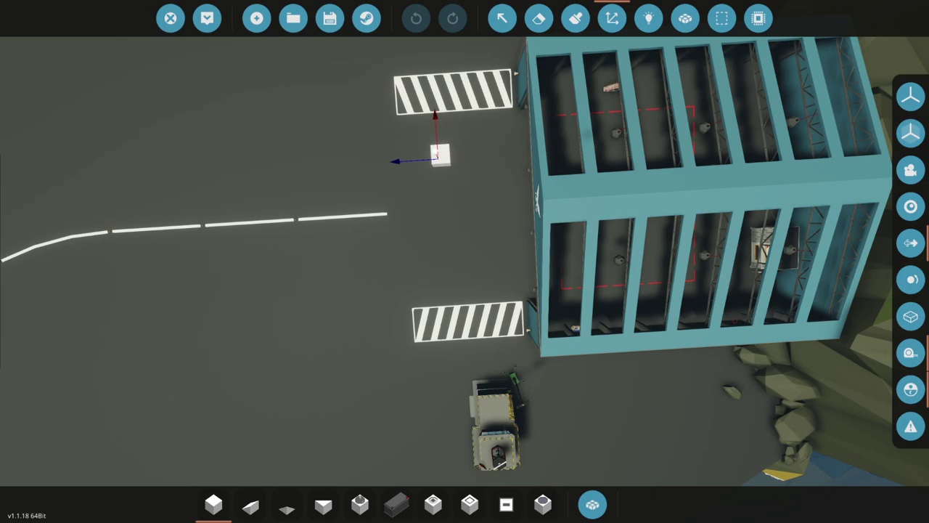
left_click_drag(456, 261, 603, 283)
Step: Spawn the lowered bomb, watch it drop and reopen the workbench
left_click(206, 18)
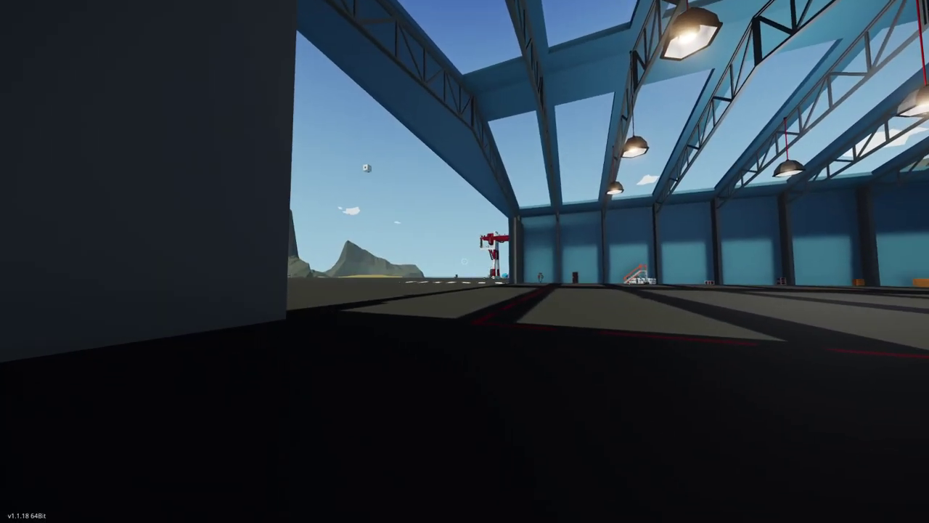
key("w")
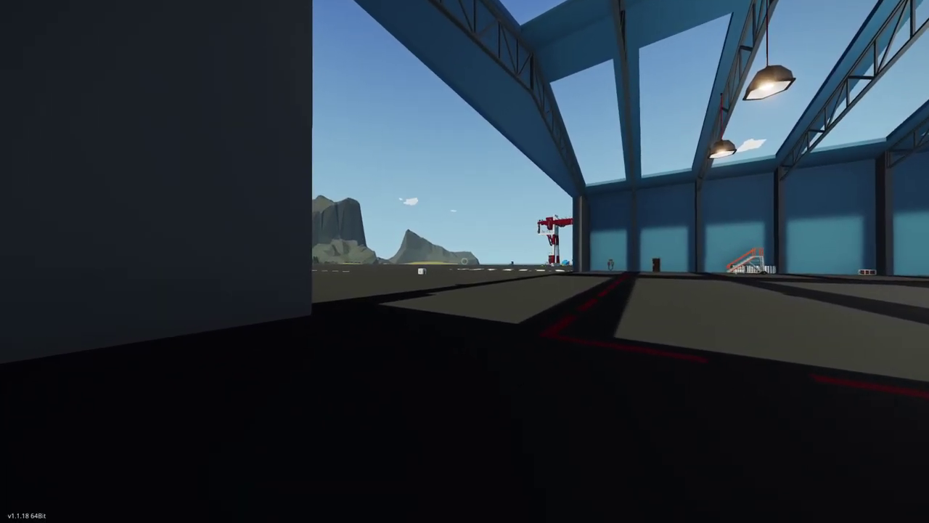
key("f")
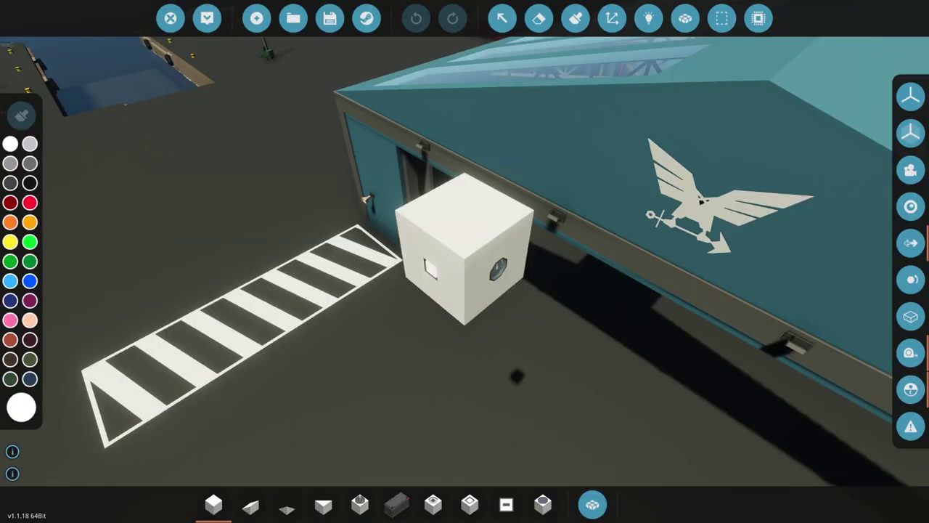
Step: Set the Impact Sensor's impact threshold to 1 m/s and spawn the bomb to watch its impact
left_click(501, 18)
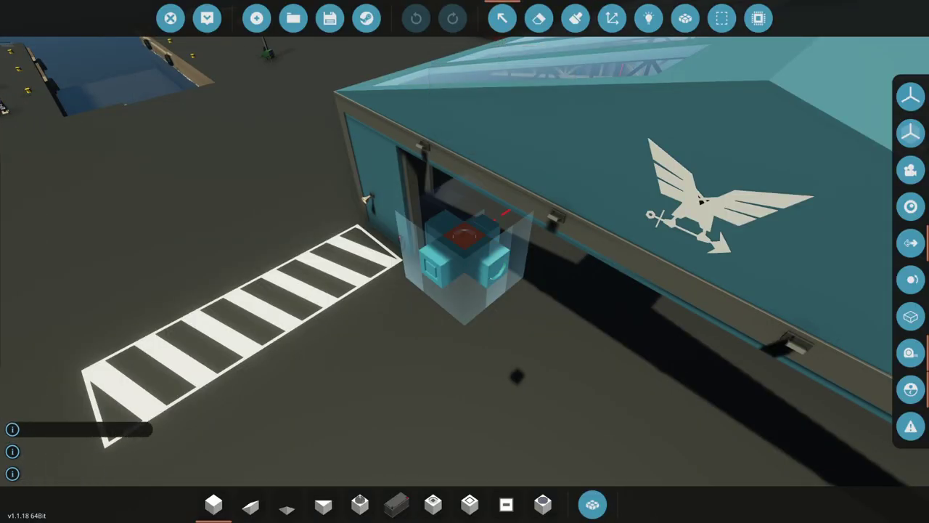
left_click(462, 234)
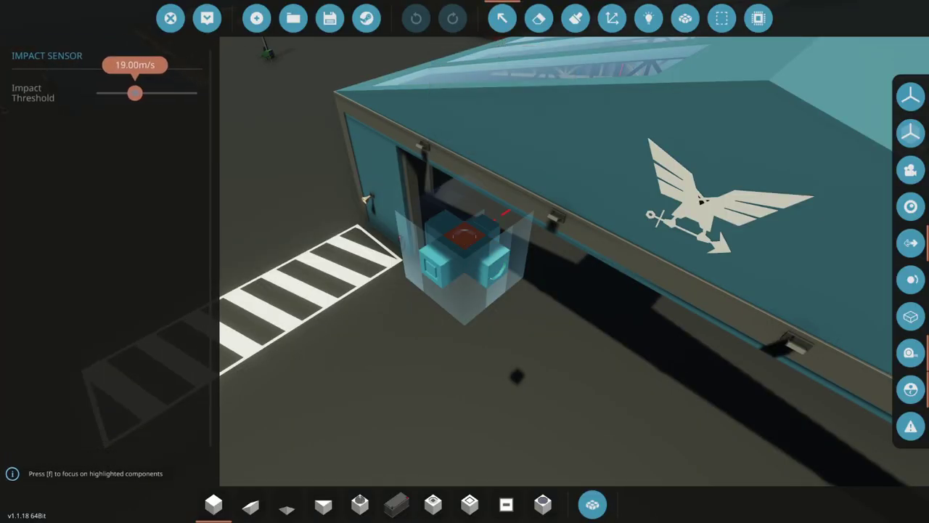
left_click(207, 18)
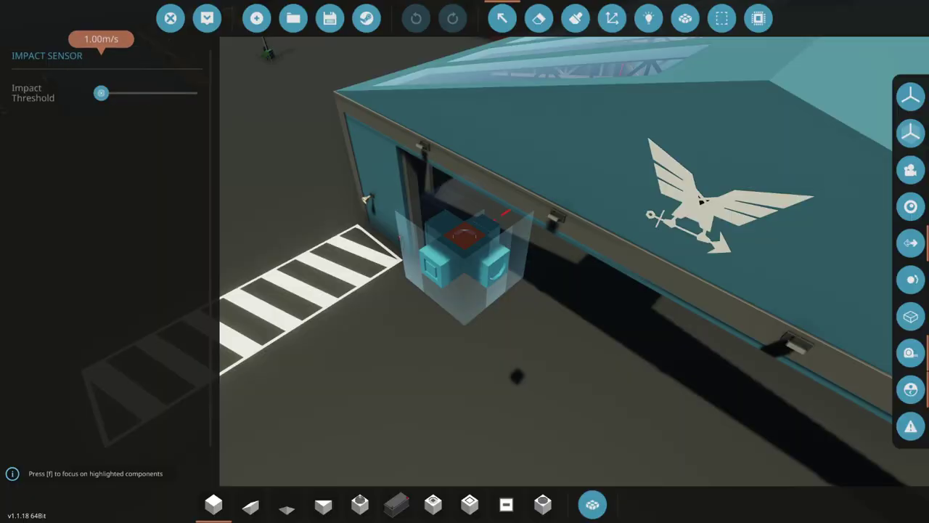
left_click(207, 18)
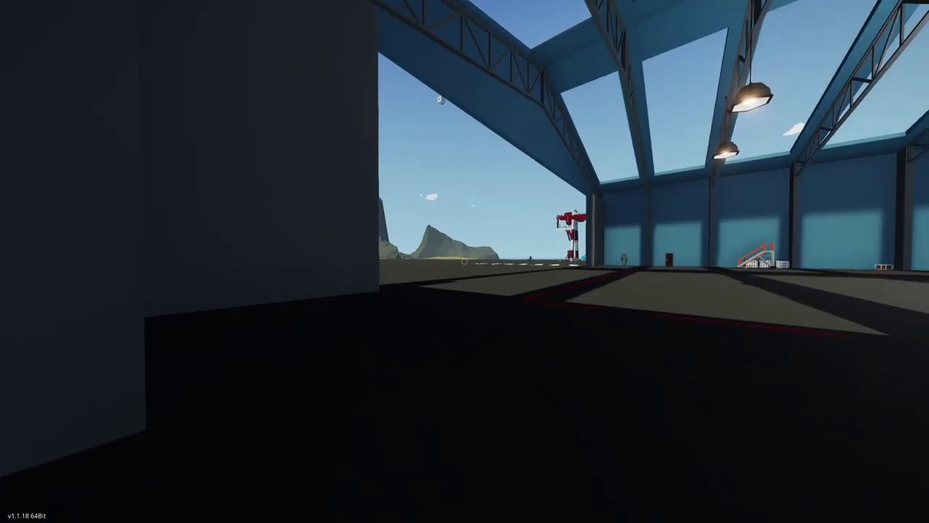
right_click(465, 261)
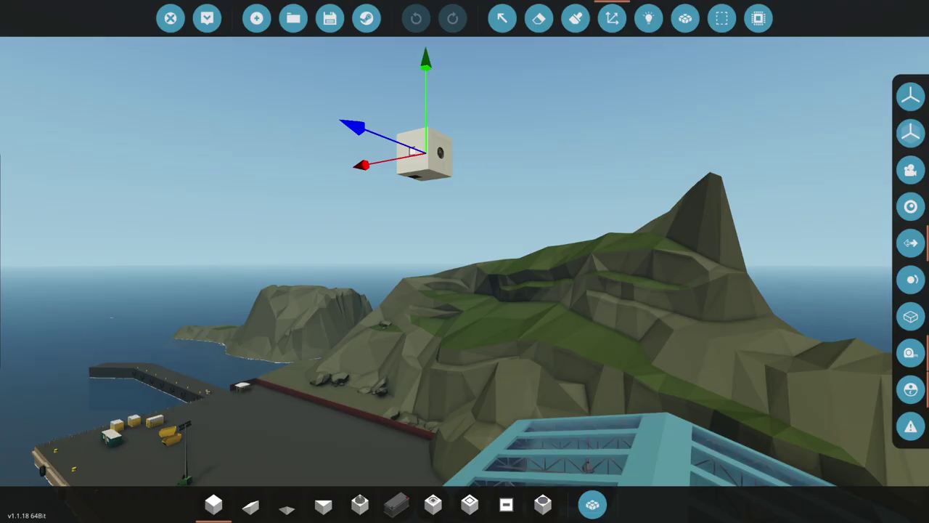
Step: Spawn the bomb from its raised position above the hangar and return to the workbench
left_click(207, 19)
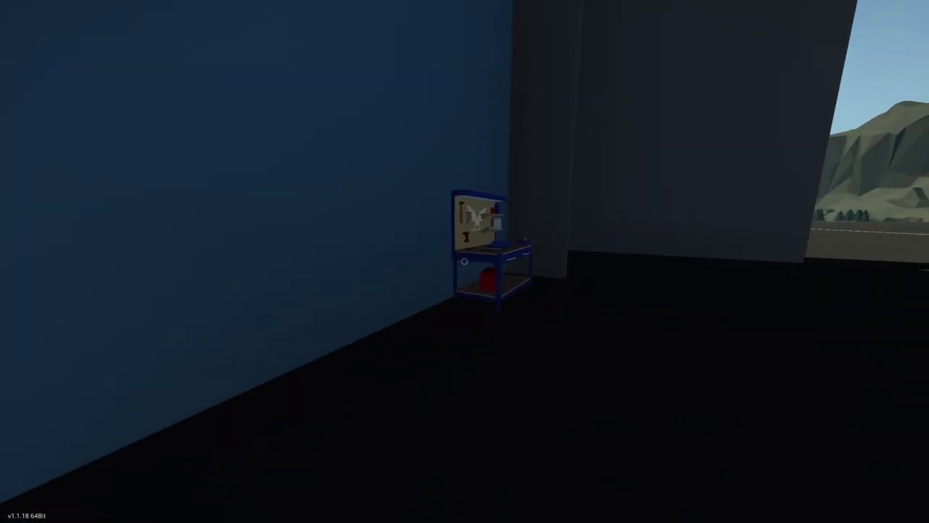
key("w")
key("e")
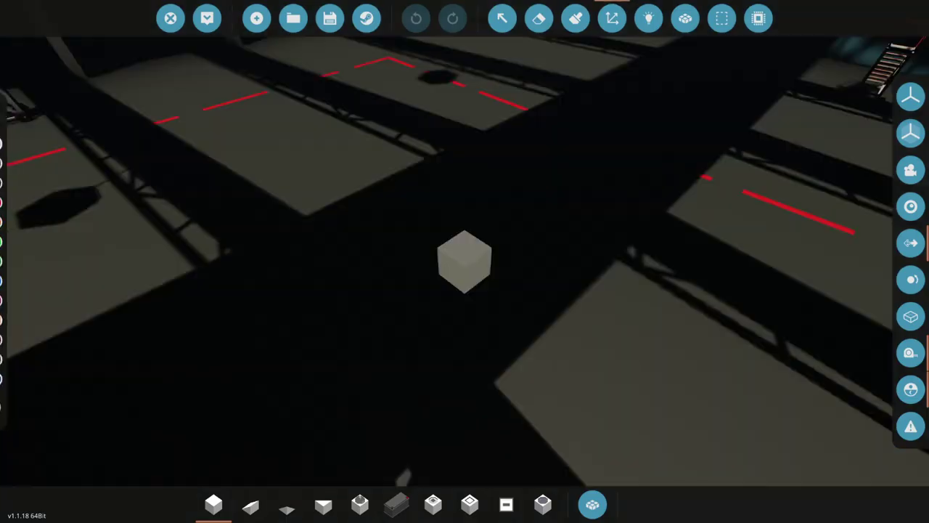
Step: Load the saved bomb, open its Constant Number's output value and spawn the bomb above the hangar
left_click(293, 11)
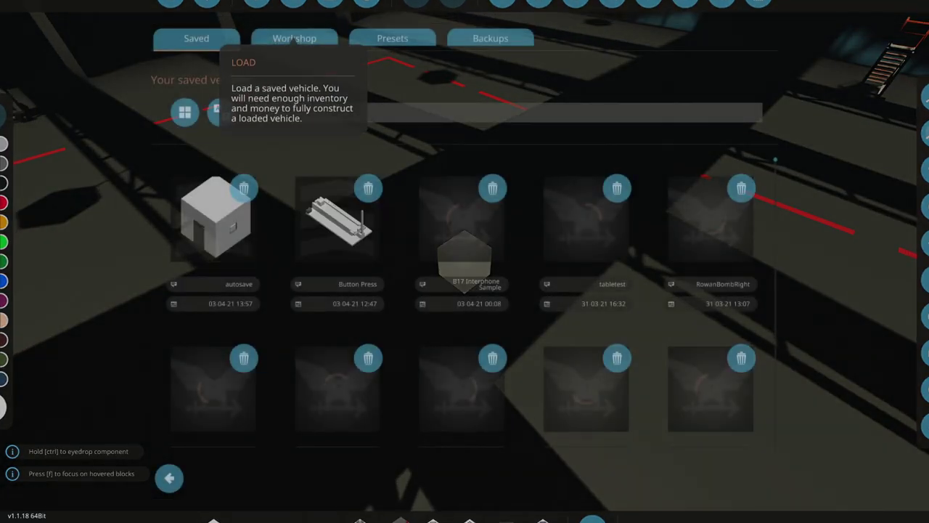
key("Escape")
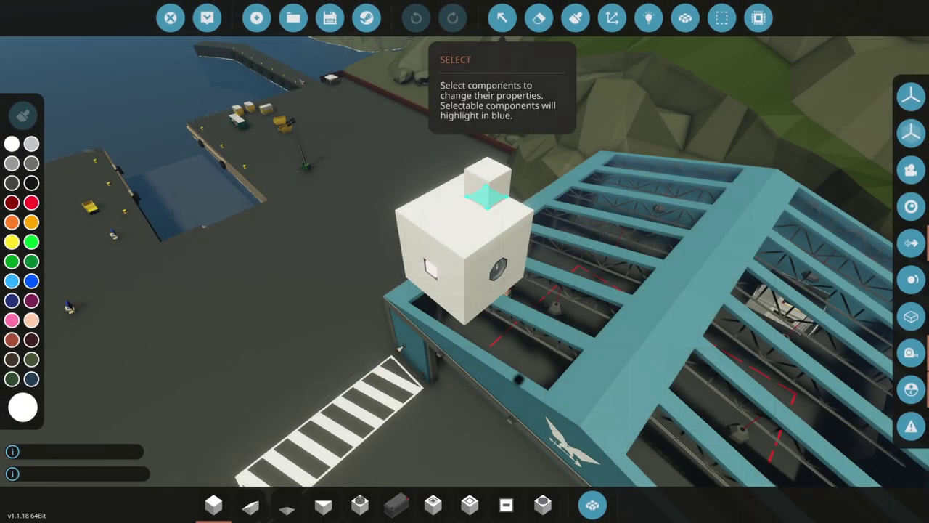
left_click(503, 18)
left_click(463, 236)
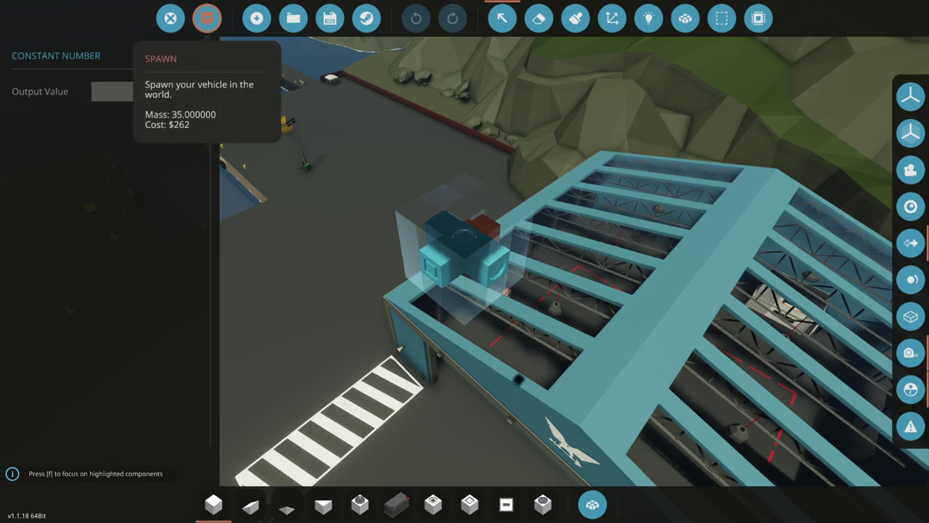
left_click(207, 18)
key("w")
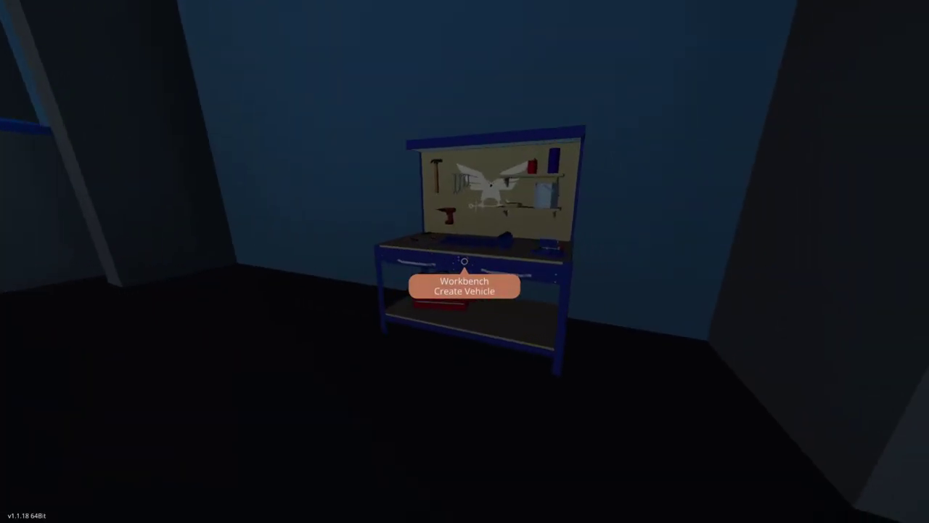
Step: Return to the workbench, reload the bomb, reopen its Constant Number's output value and spawn the bomb again
key("e")
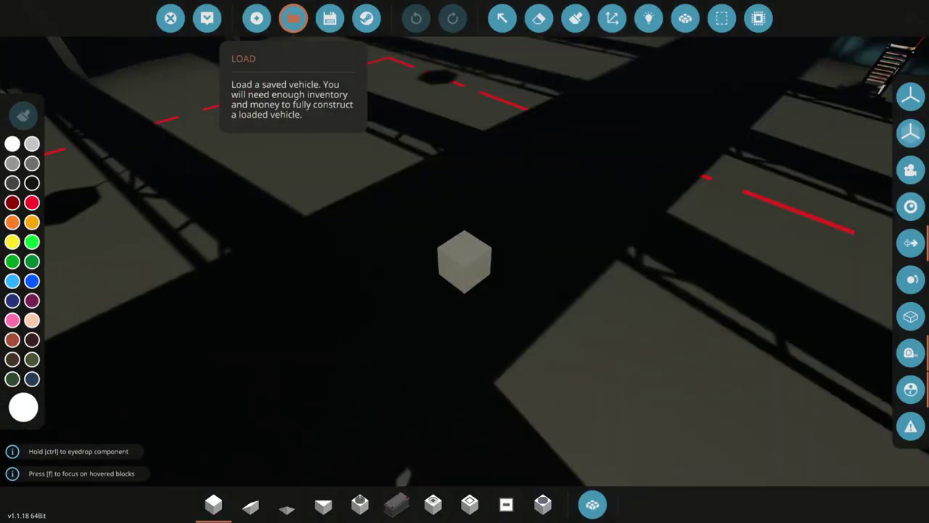
left_click(330, 18)
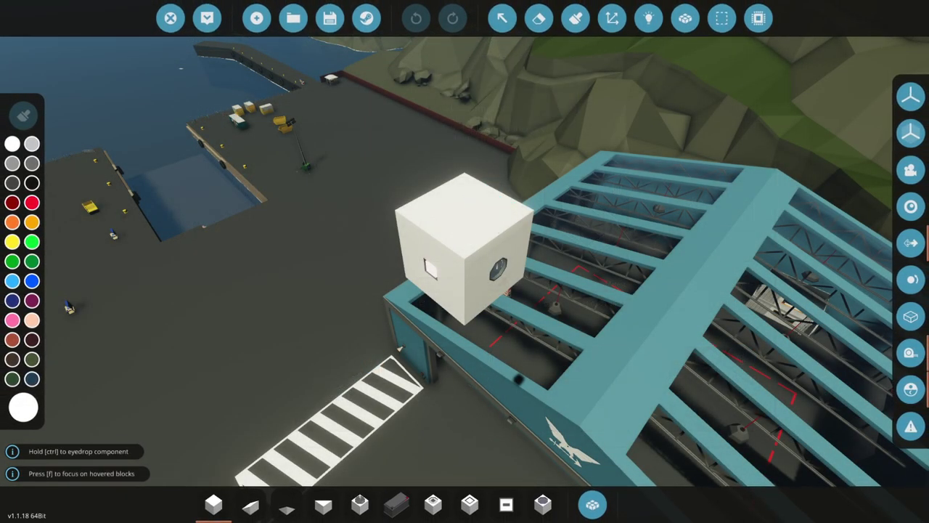
left_click(502, 18)
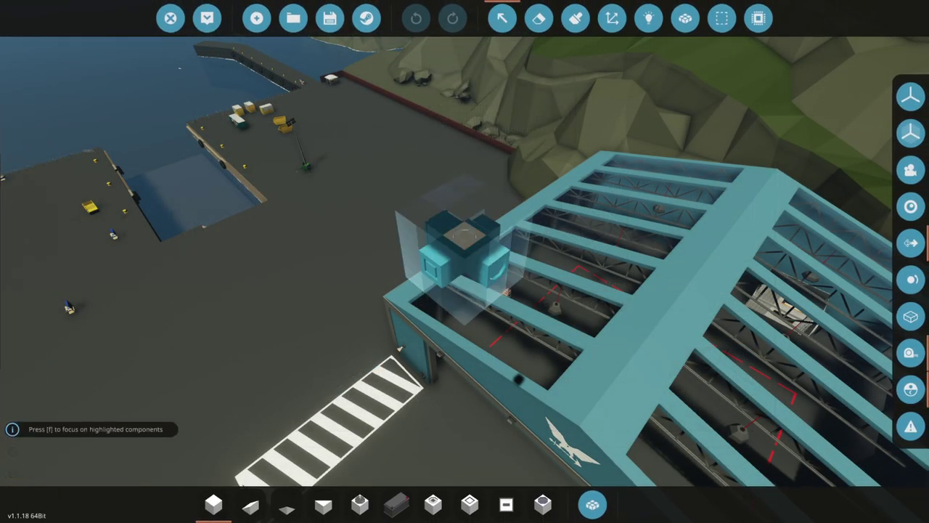
left_click(465, 234)
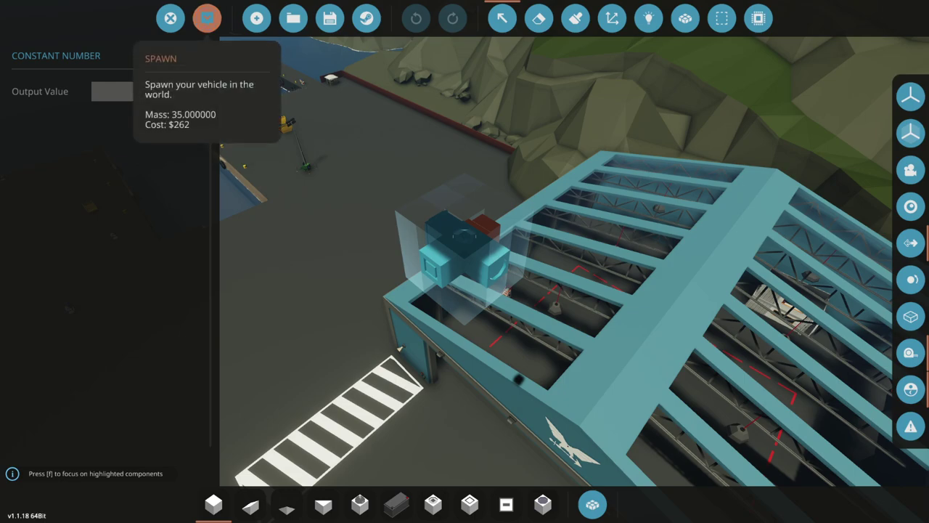
left_click(207, 18)
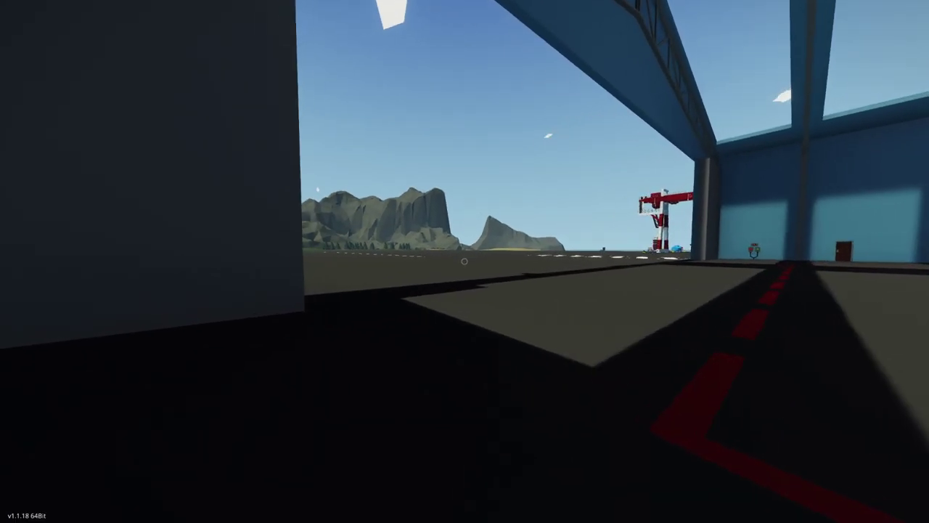
Step: Walk out of the hangar and pause with the photo-mode camera to watch the falling bomb
key("w")
key("p")
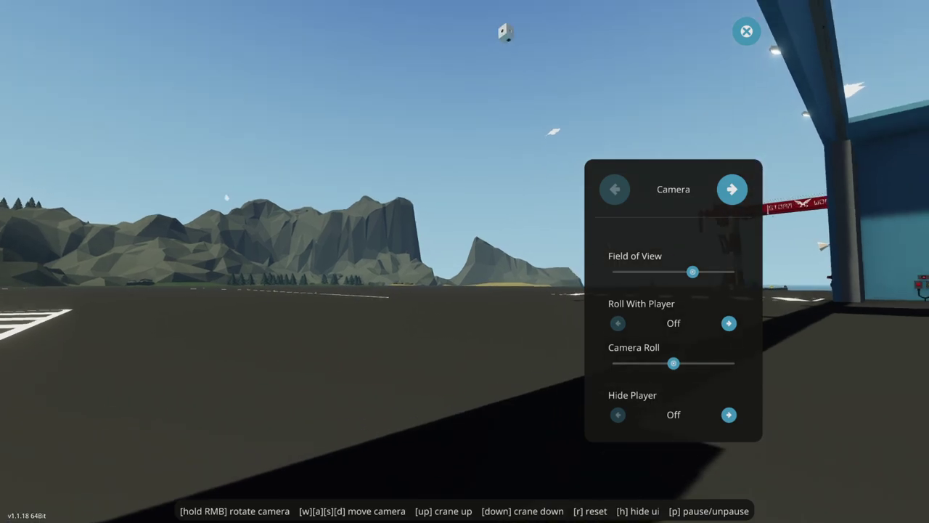
key("a")
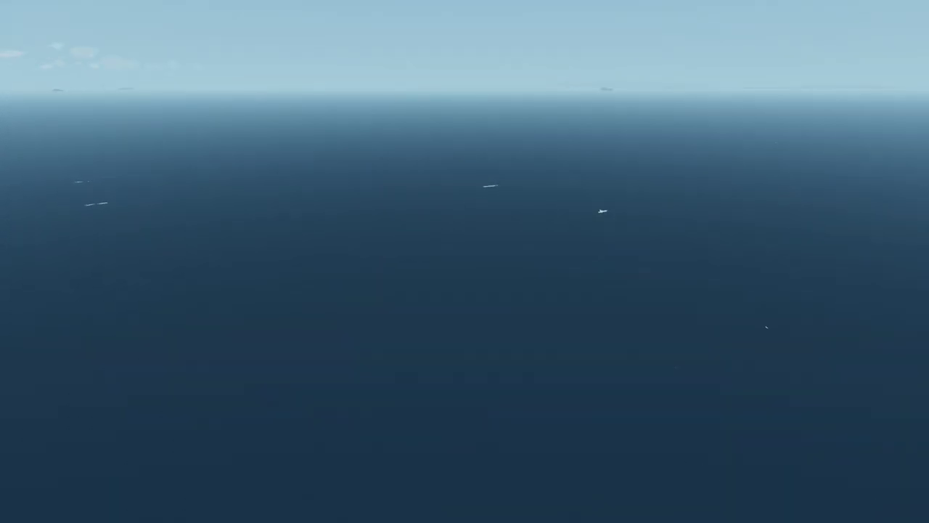
Step: Examine the revealed area on the world map
key("m")
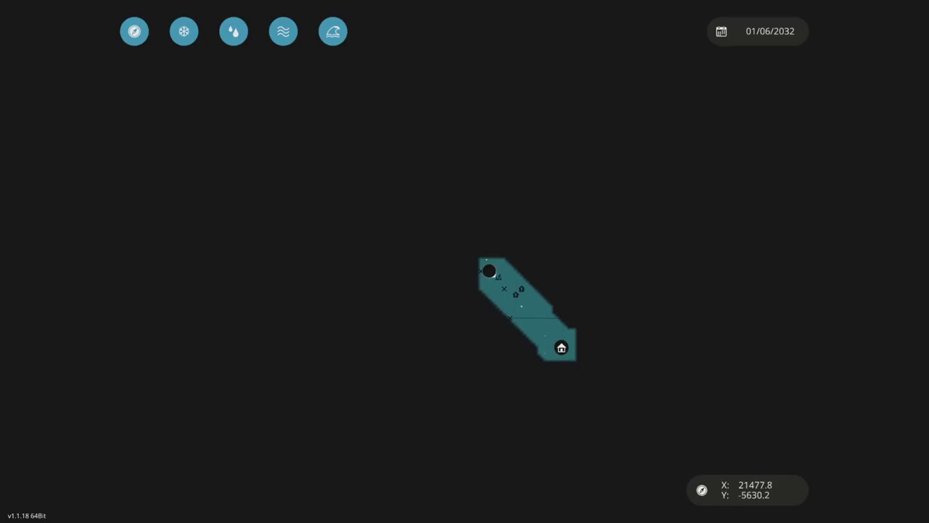
scroll(550, 328, "up", 6)
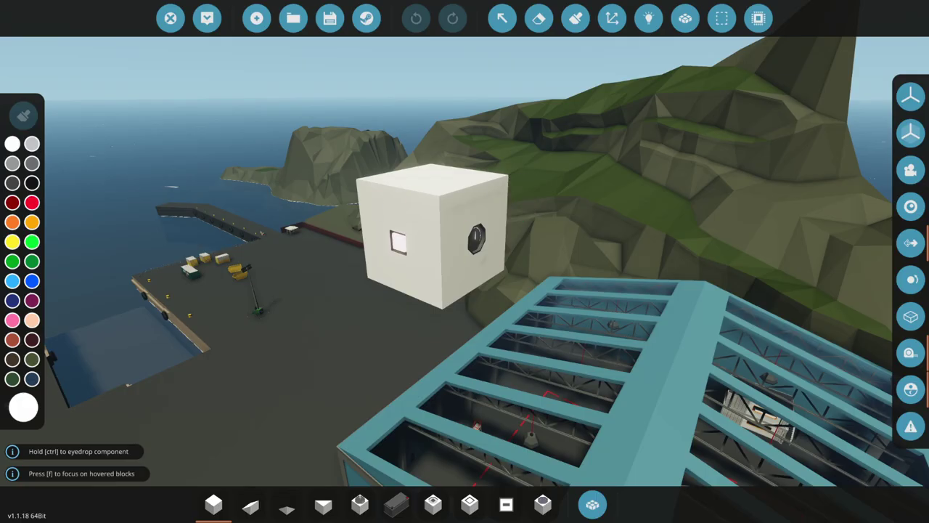
Step: Load the saved camouflaged twin-engine aircraft in the workbench and turn off the world view
key("d")
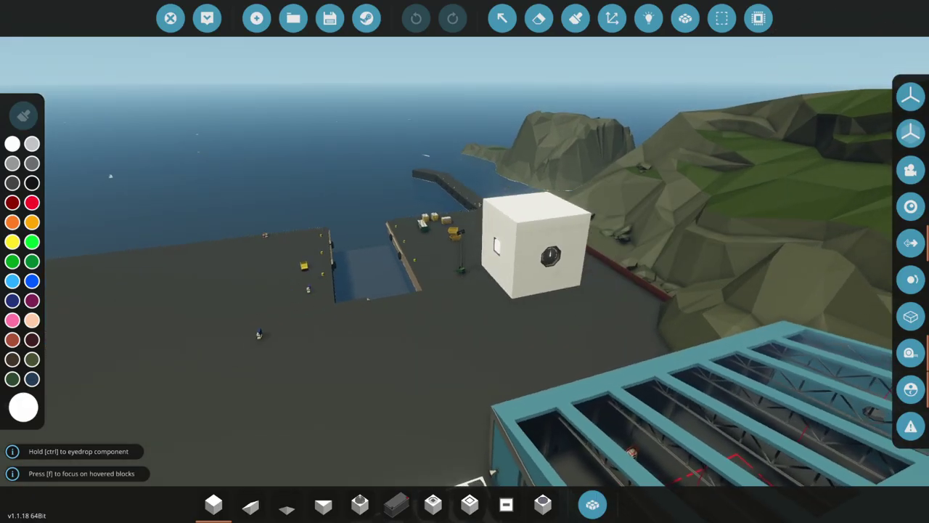
key("a")
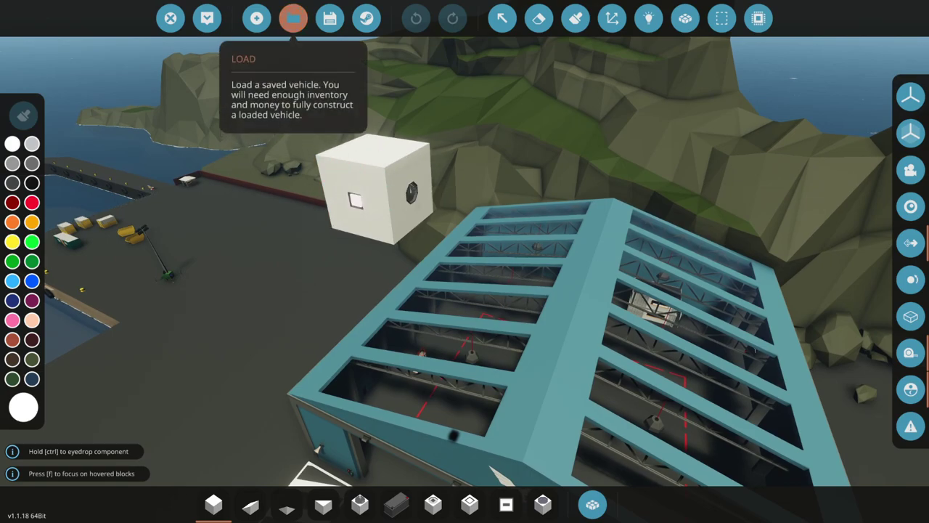
left_click(293, 18)
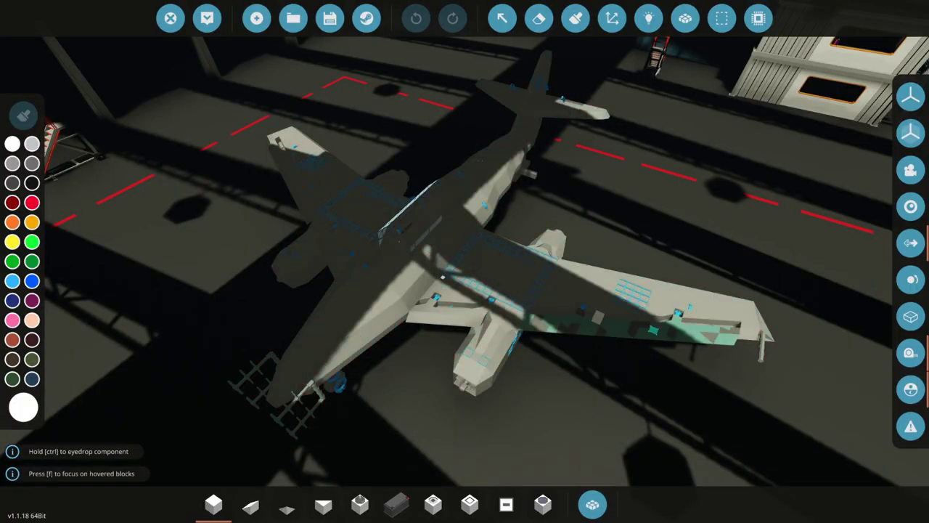
left_click_drag(465, 261, 537, 334)
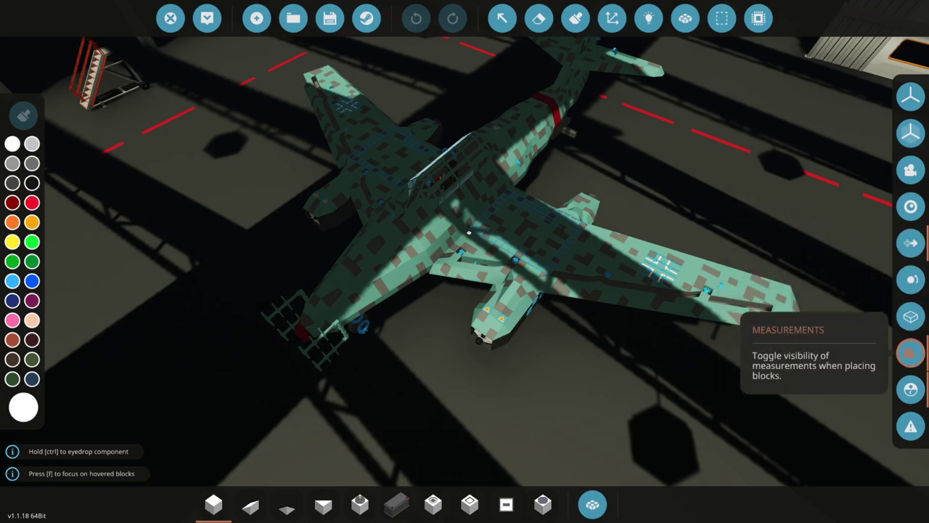
left_click(910, 389)
scroll(465, 460, "up", 5)
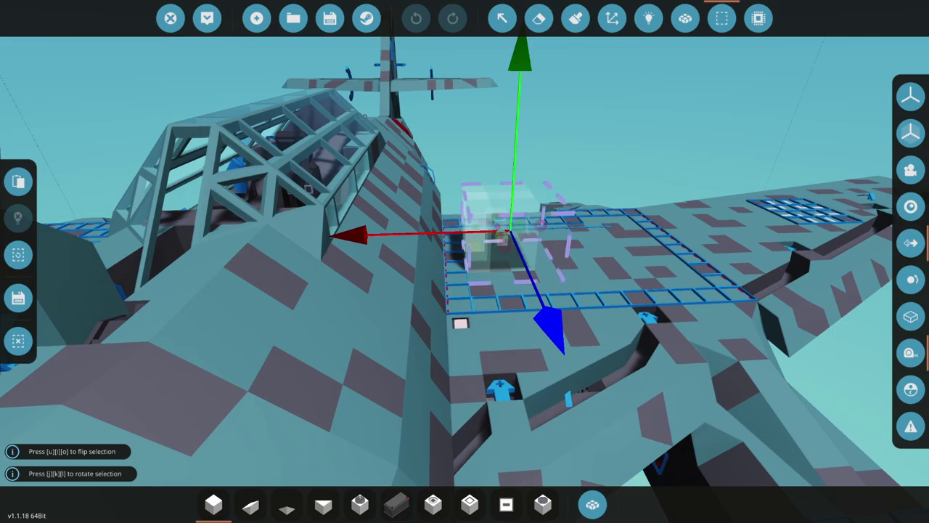
Step: Paste a copy of the bomb onto each wing beside the cockpit and spawn the aircraft
left_click(18, 182)
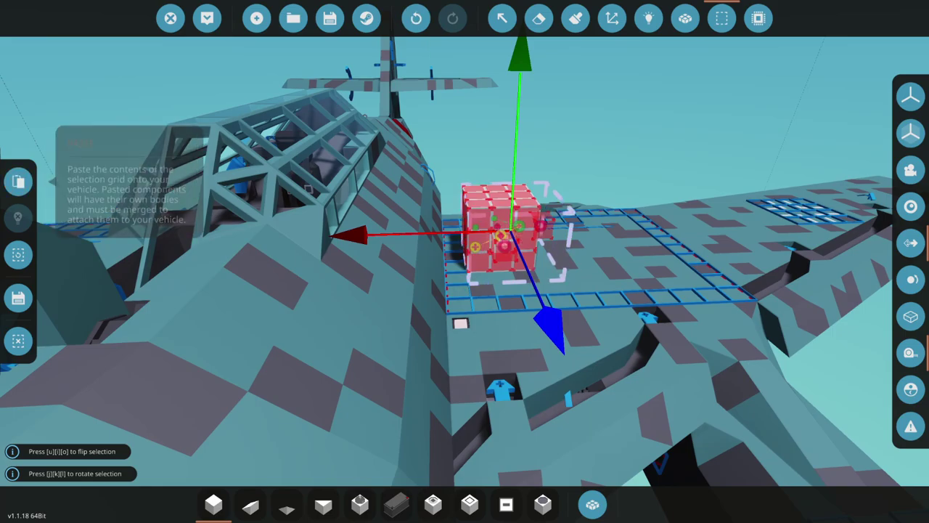
key("a")
left_click_drag(355, 235, 247, 246)
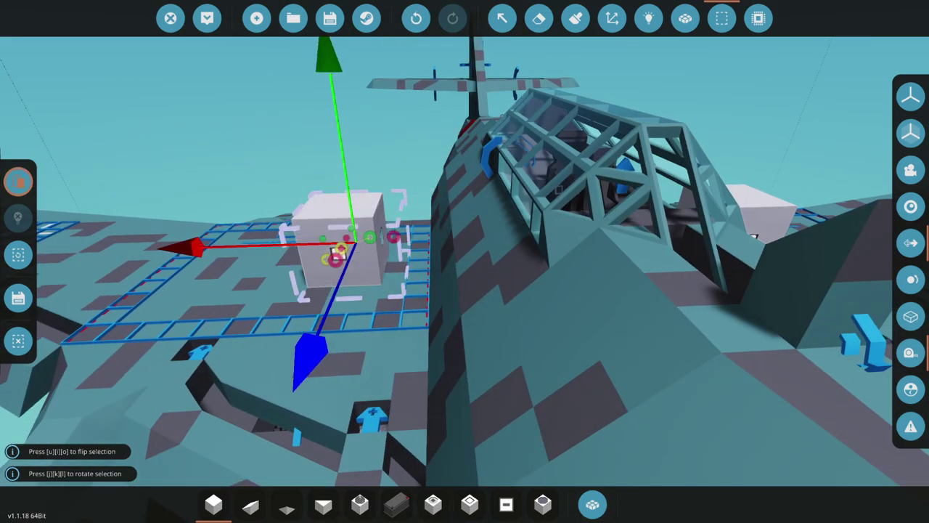
left_click(18, 181)
key("d")
key("s")
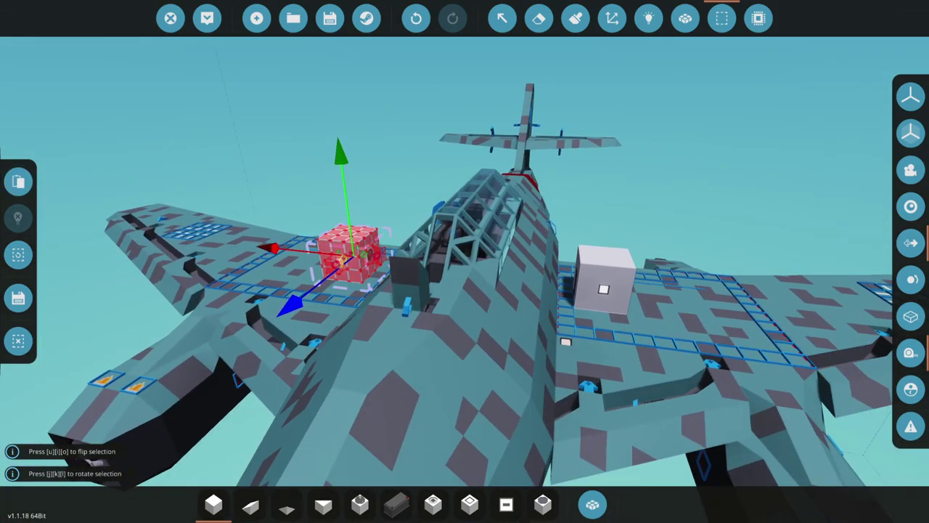
left_click(207, 18)
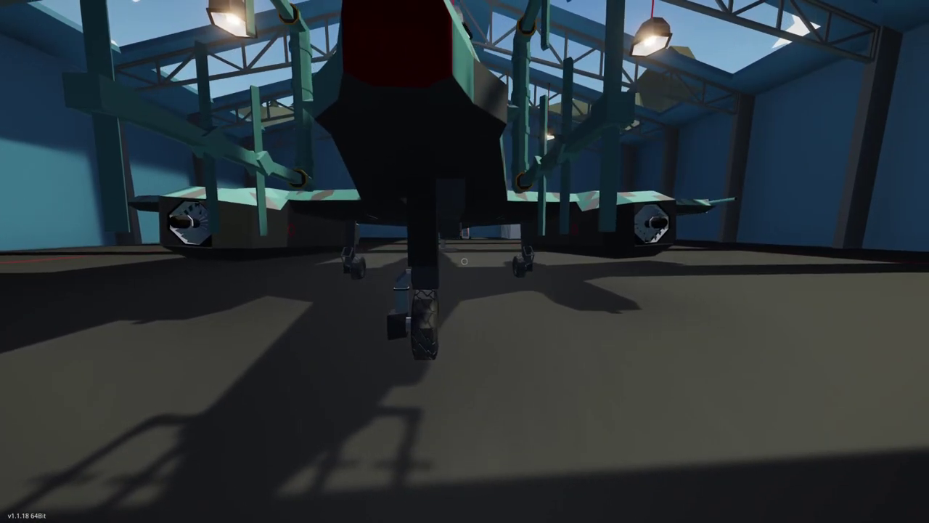
Step: Check the chat for the identified custom bombs, close it and walk towards the aircraft's wing
key("Return")
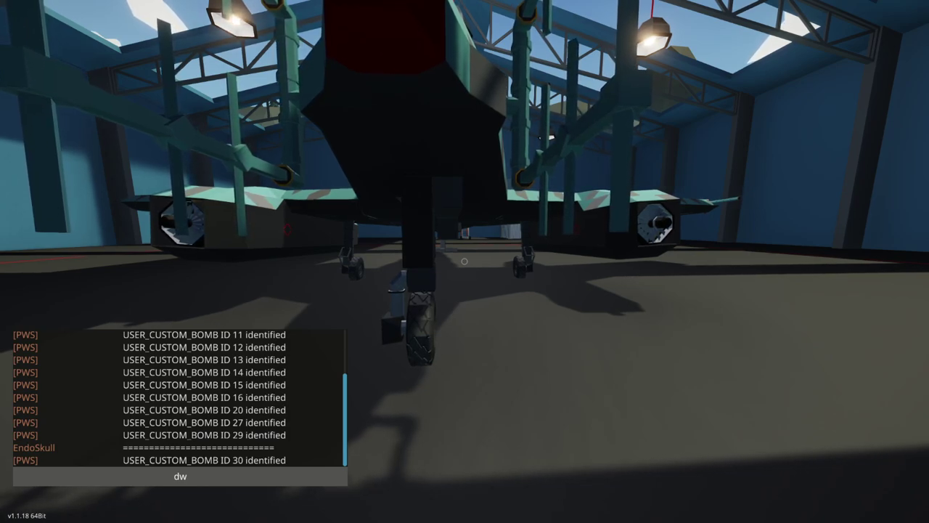
key("Escape")
key("d")
key("w")
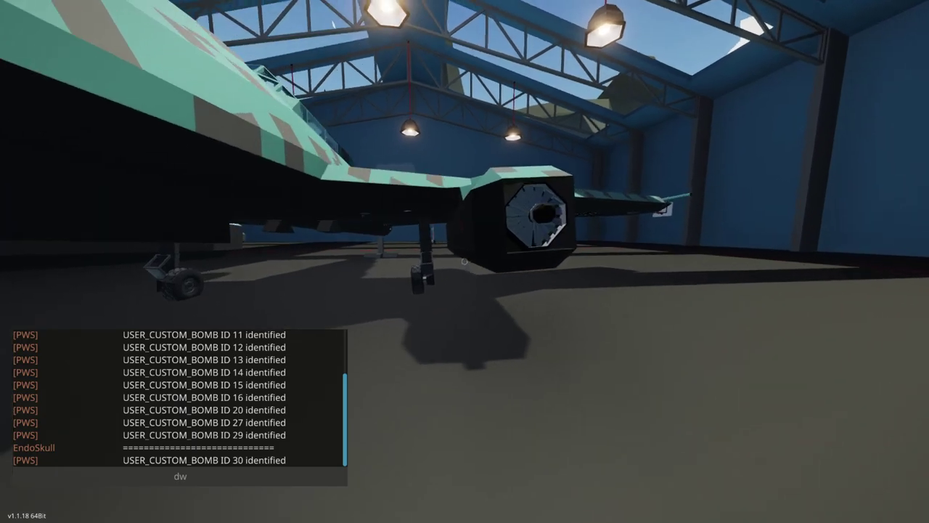
Step: Climb onto the spawned aircraft's wing and activate the TRIGGER button on the bomb beside the cockpit
key("space")
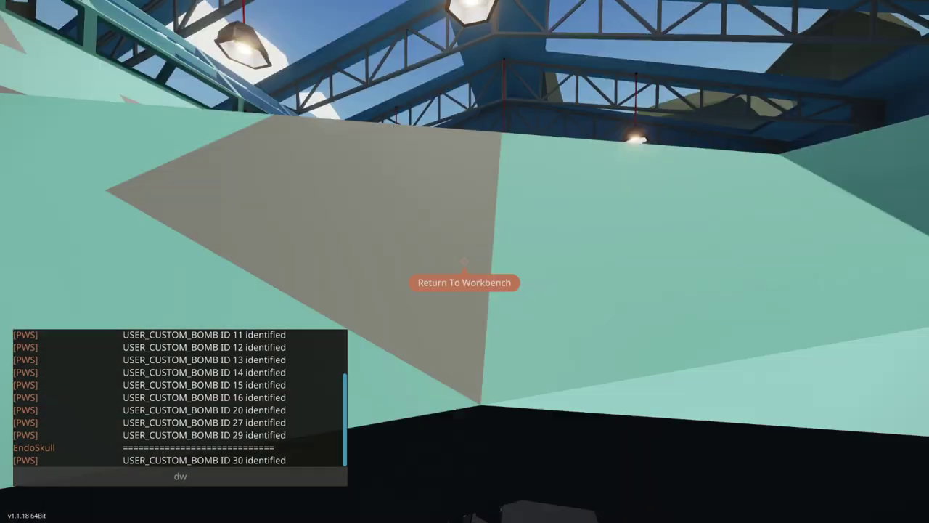
key("space")
key("s")
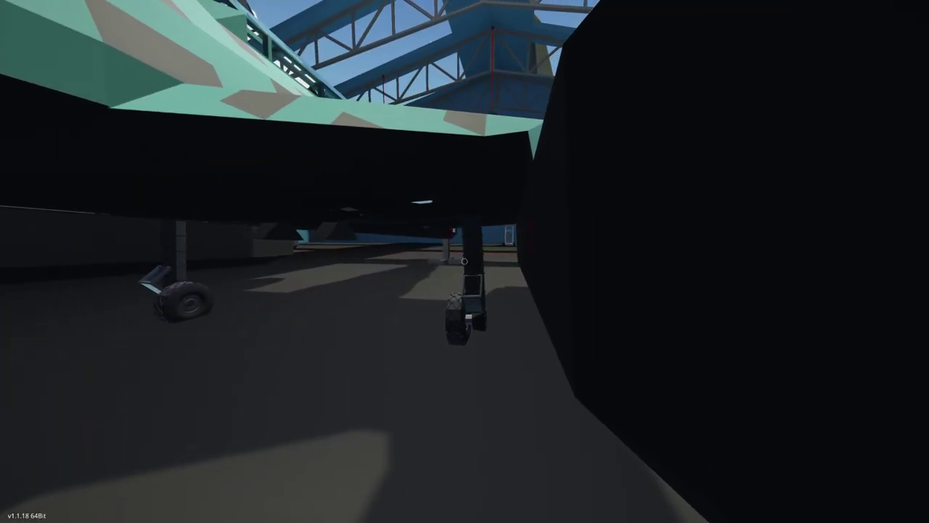
key("w")
key("w")
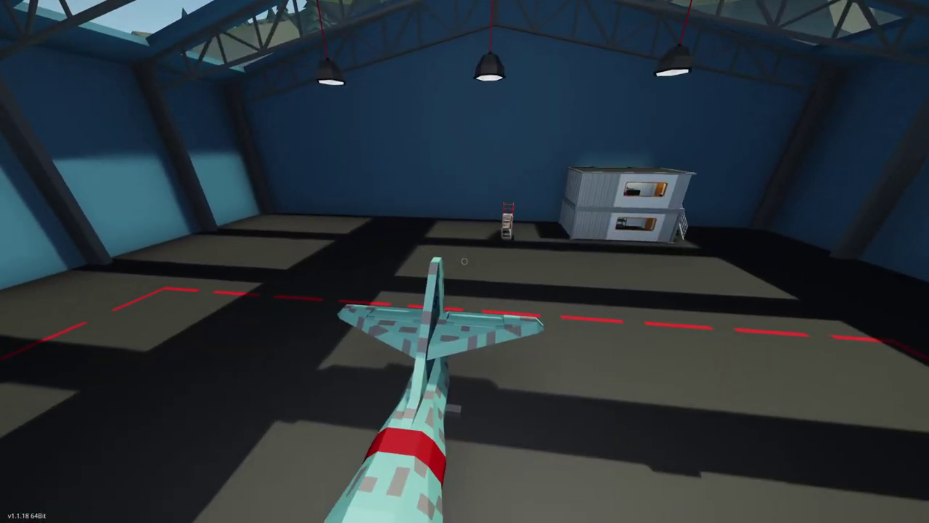
key("w")
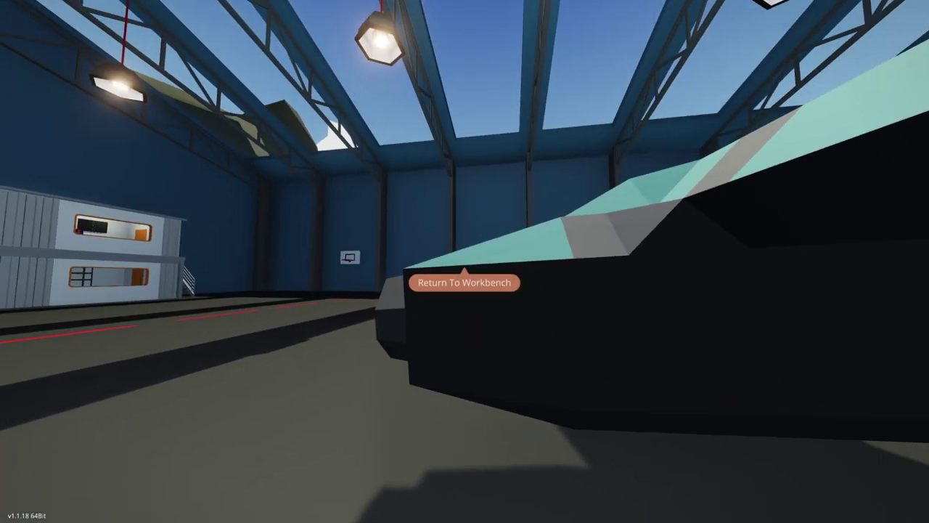
key("w")
key("w")
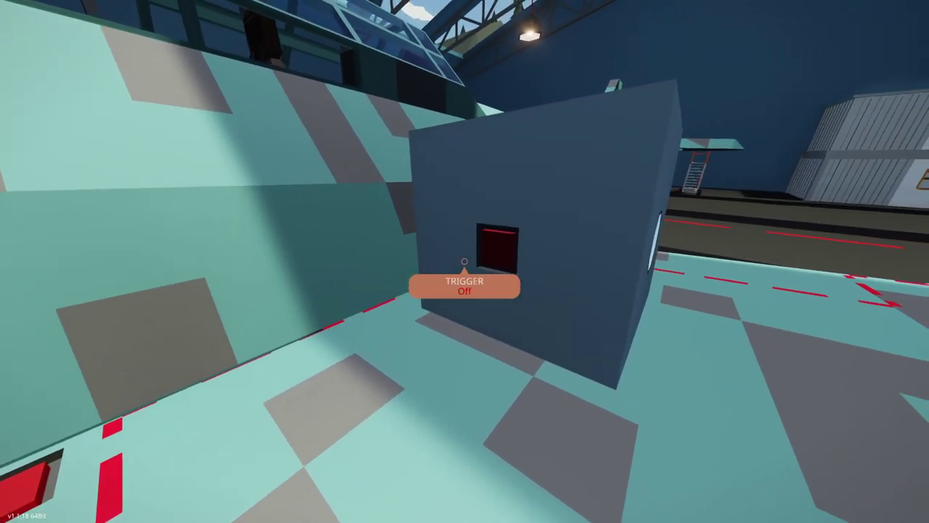
left_click(465, 261)
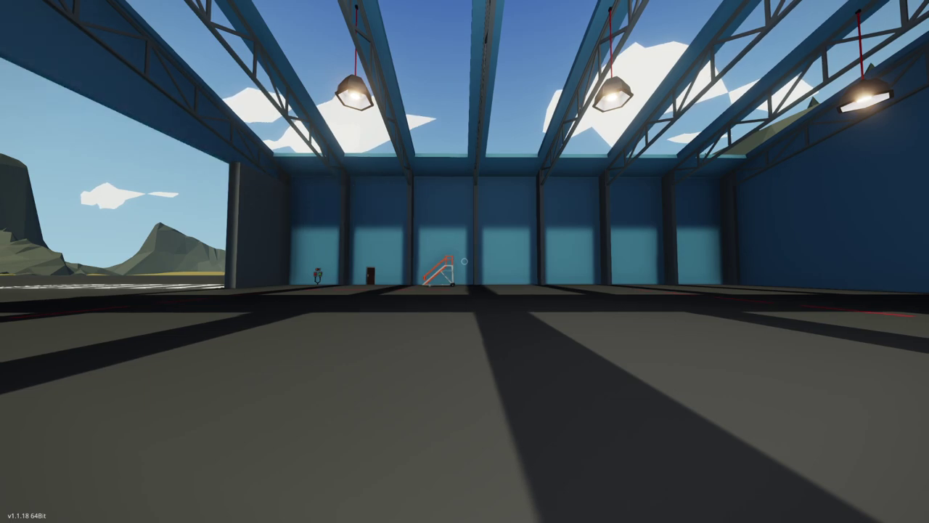
Step: Return to the workbench and erase the bomb blocks from the aircraft's wings
key("a")
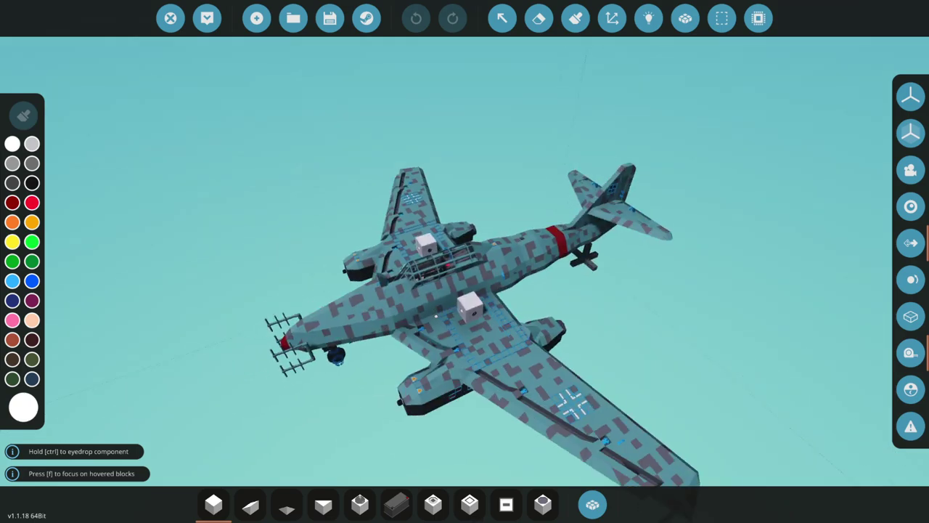
scroll(465, 261, "up", 5)
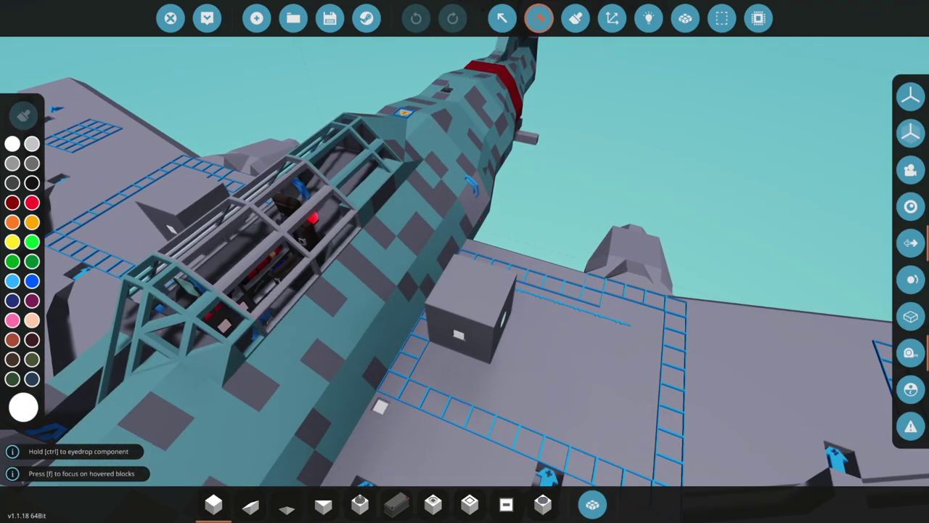
left_click(539, 18)
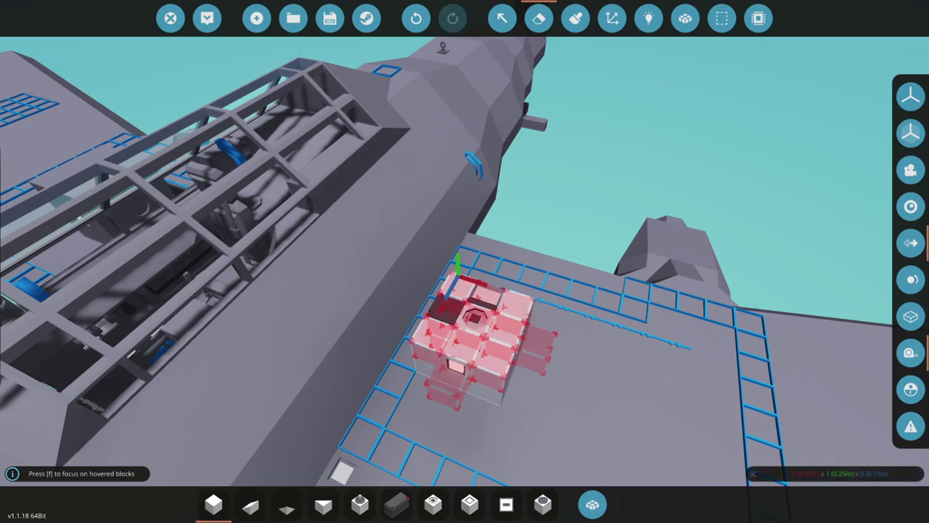
key("a")
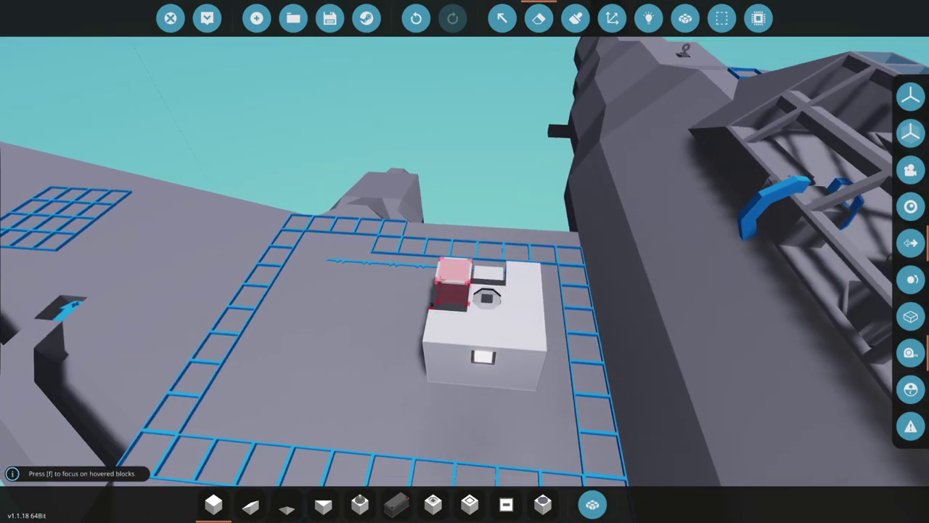
left_click(485, 319)
key("d")
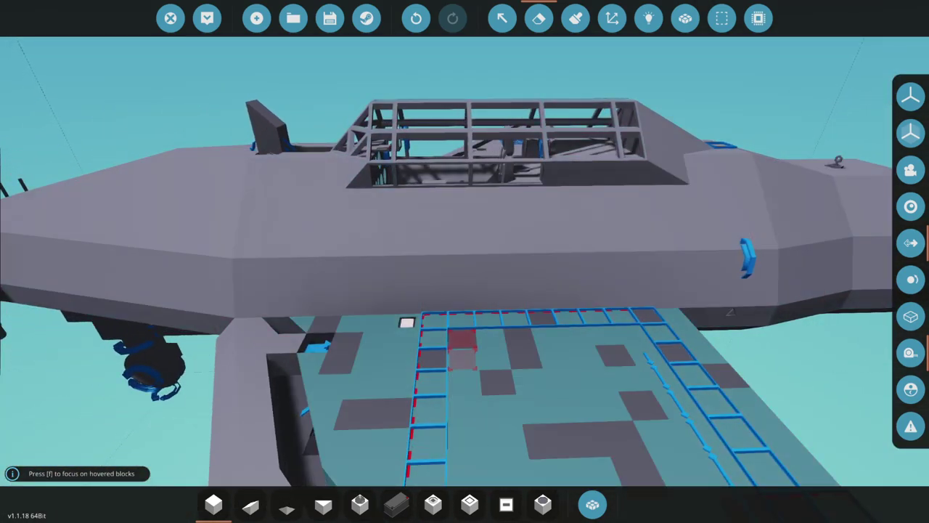
Step: Find the NOT gate in the component inventory and place it on top of the wing beside the cockpit
left_click(502, 18)
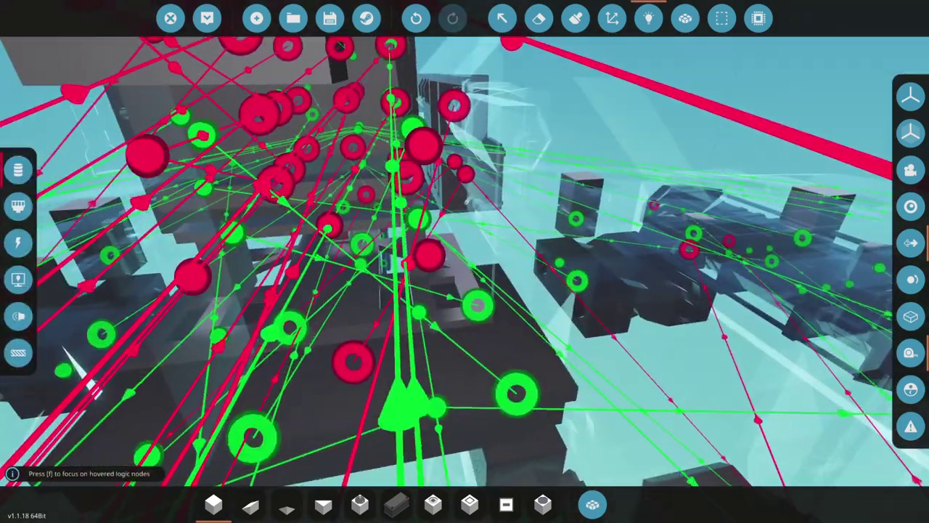
scroll(429, 256, "down", 8)
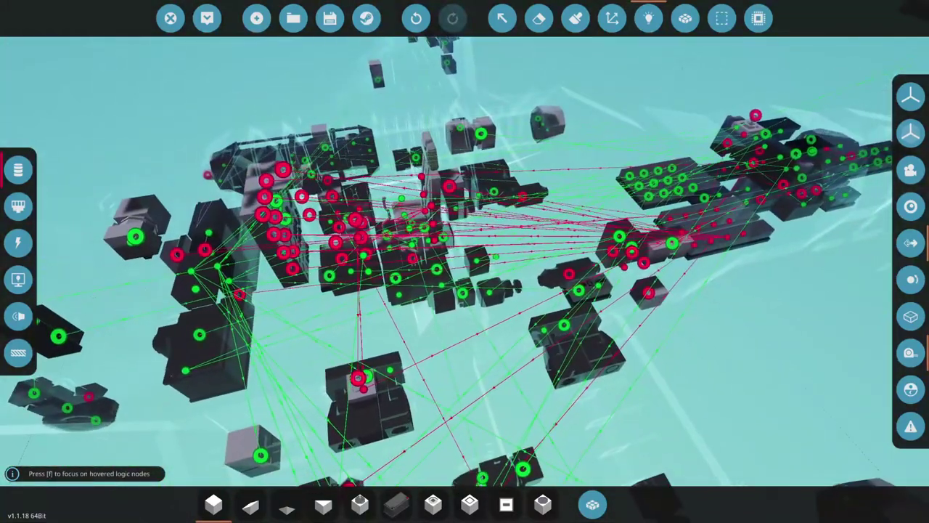
scroll(465, 262, "down", 4)
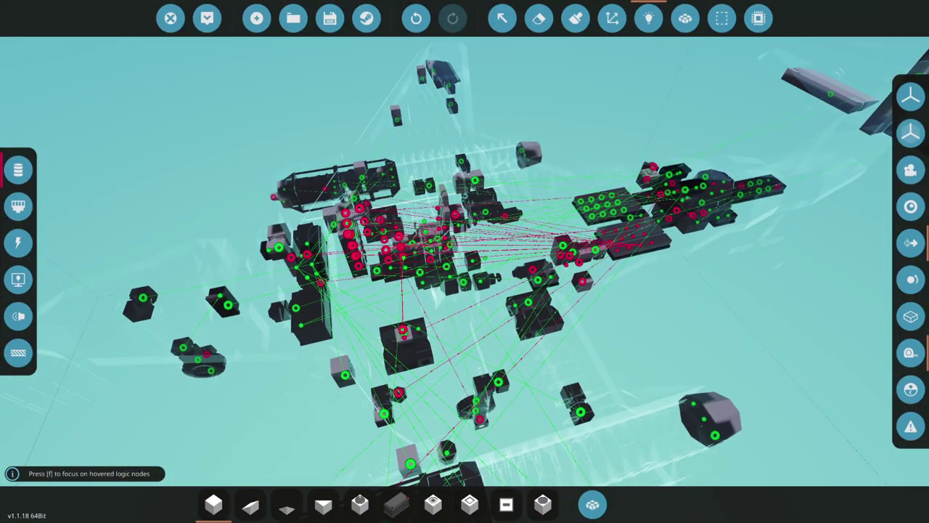
left_click(592, 504)
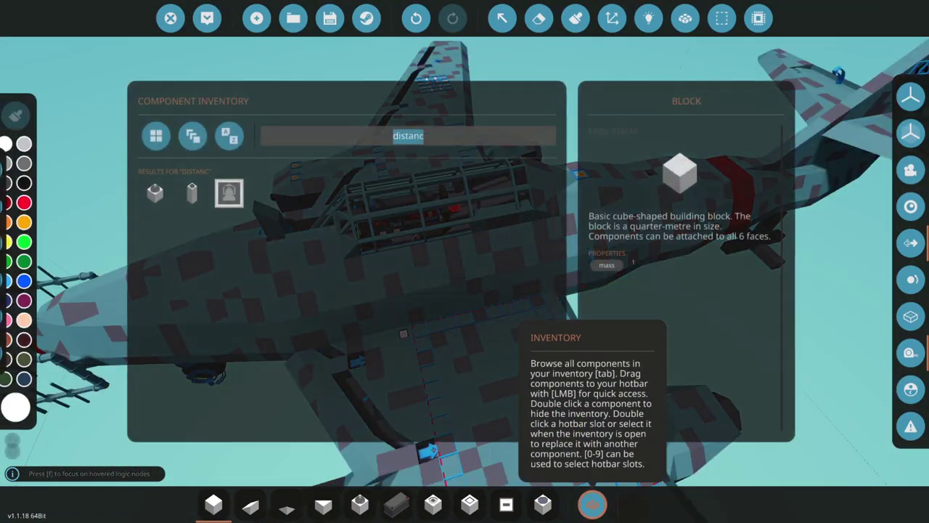
type("not")
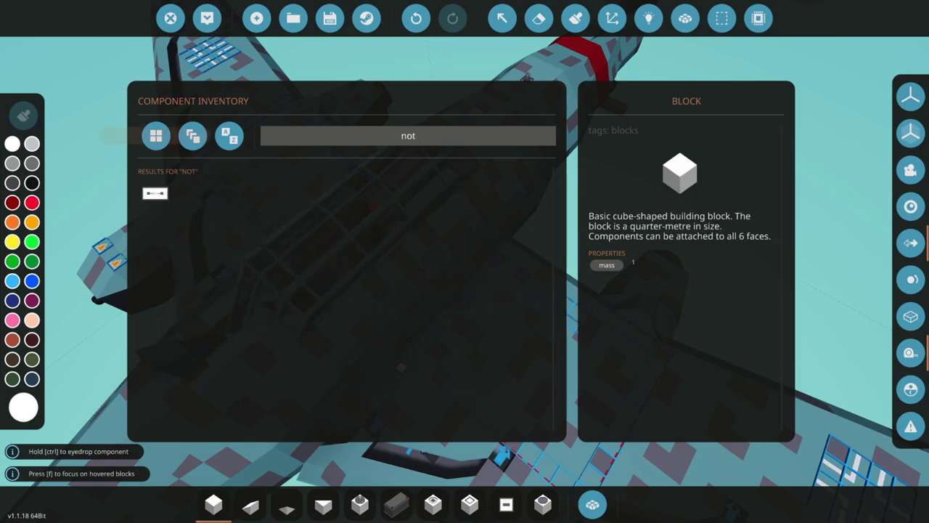
left_click_drag(526, 503, 543, 504)
left_click(543, 504)
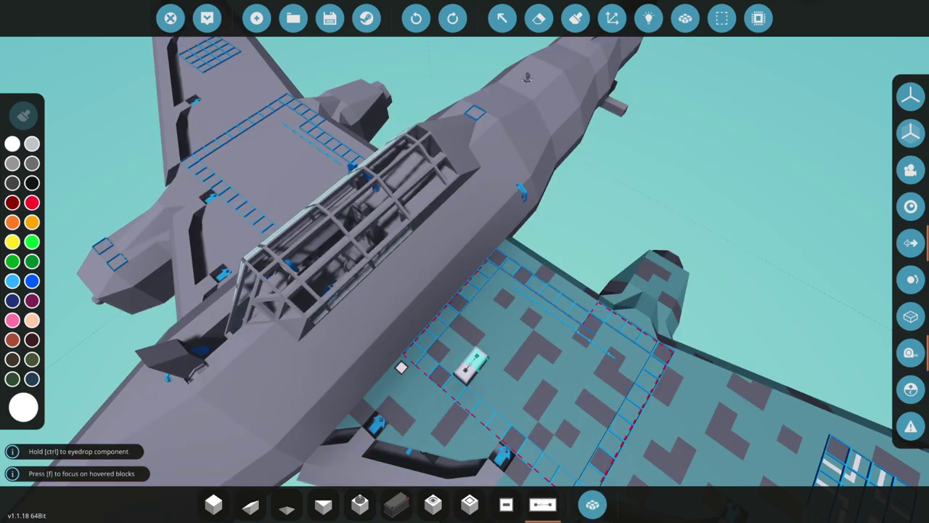
left_click_drag(459, 351, 632, 380)
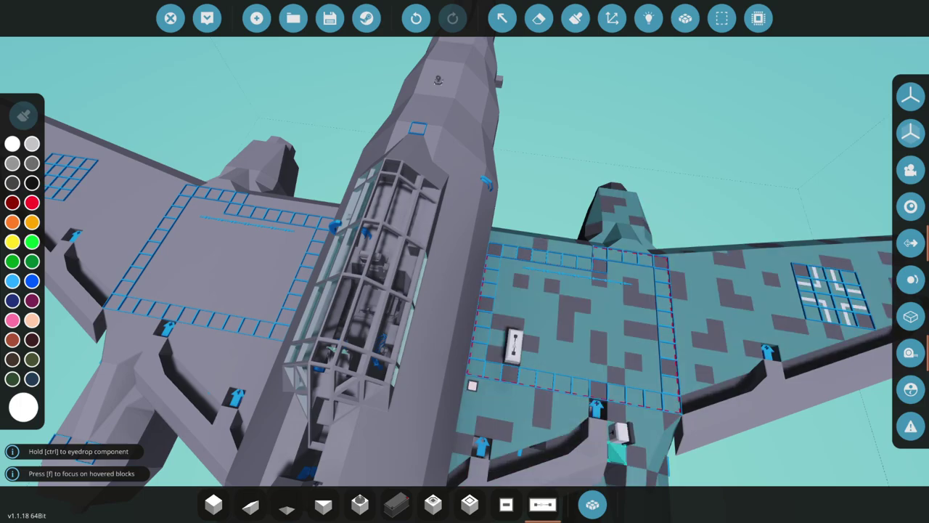
left_click_drag(603, 421, 605, 201)
scroll(552, 290, "up", 1)
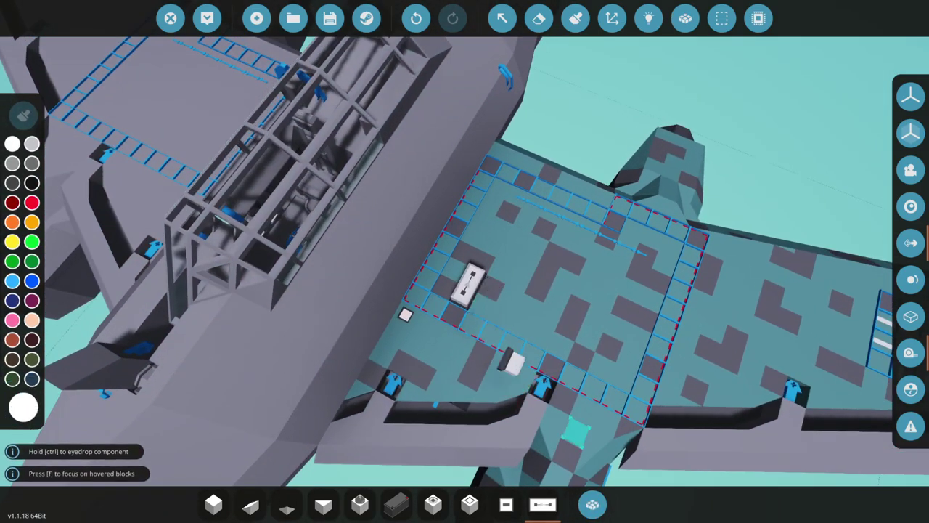
Step: Search the component inventory for "mag" and put the Mag All connector in the NOT gate's hotbar slot
left_click(592, 504)
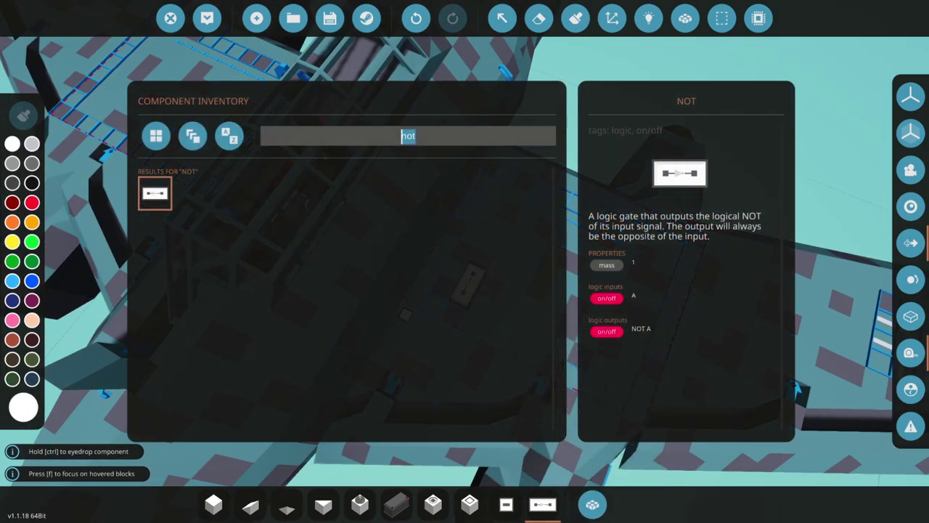
type("mag")
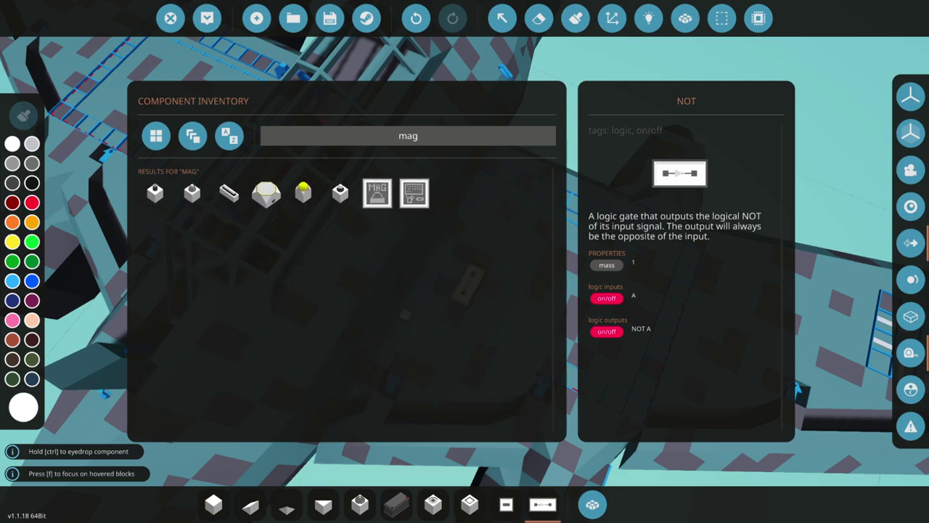
left_click(304, 193)
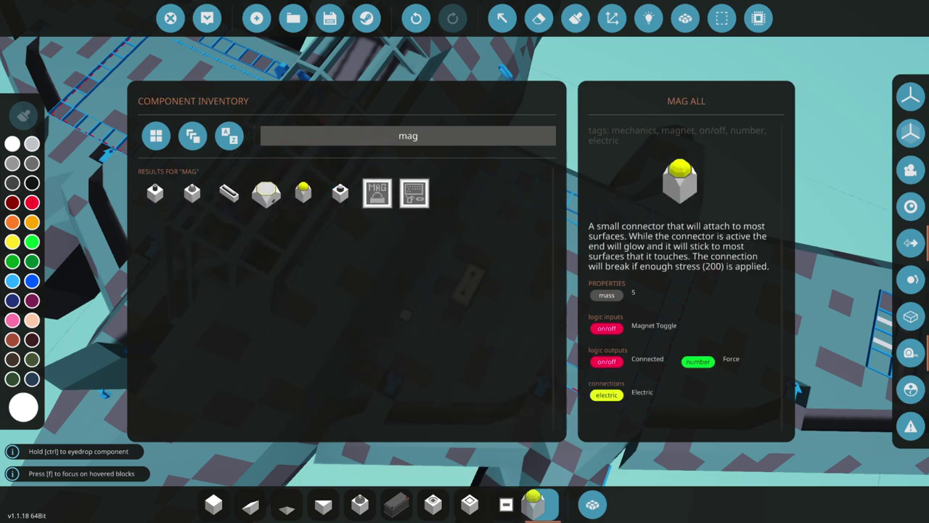
left_click_drag(534, 504, 543, 504)
left_click(592, 504)
left_click(543, 504)
Step: Mount the Mag All connector on the underside of the wing between the fuselage and the engine
key("s")
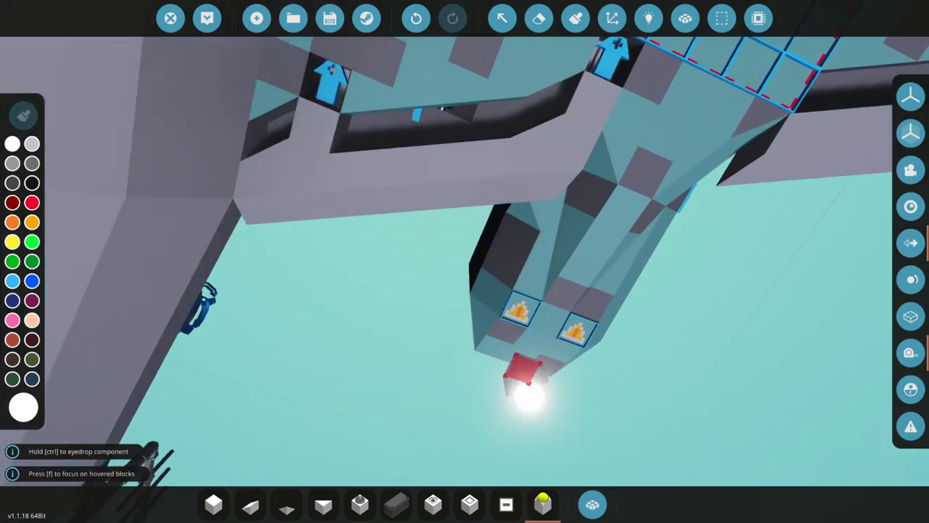
key("s")
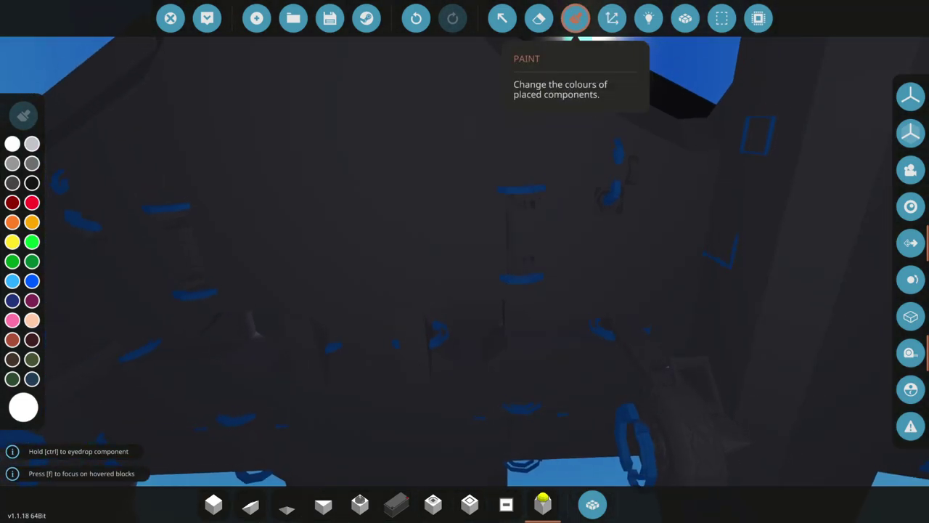
scroll(552, 276, "up", 5)
key("s")
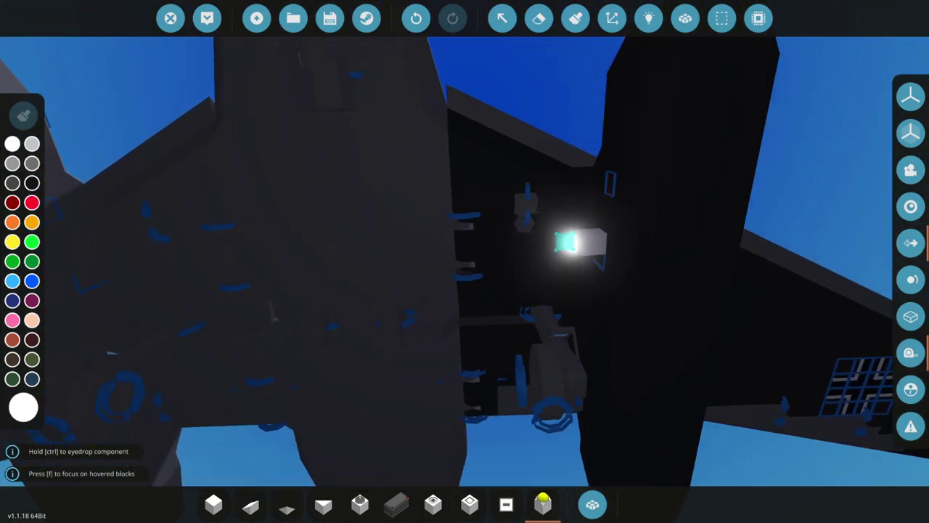
key("w")
key("d")
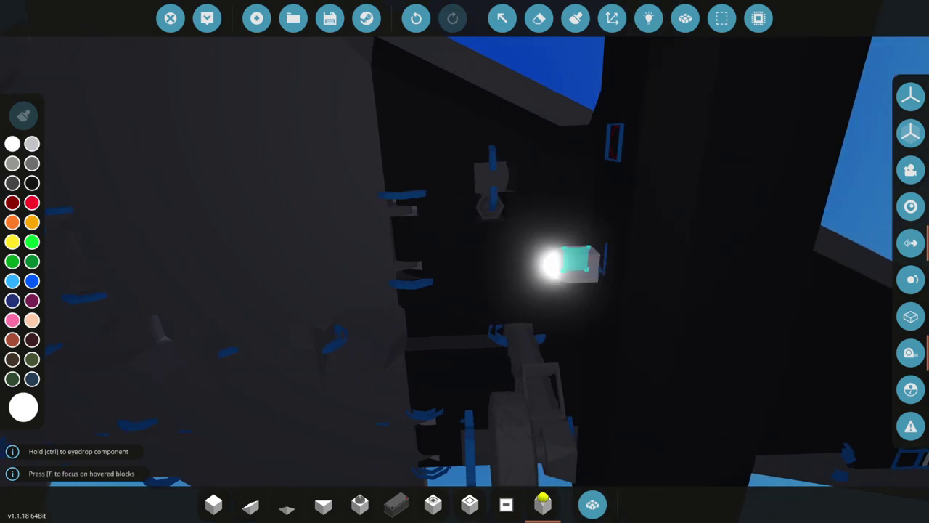
left_click_drag(423, 114, 583, 265)
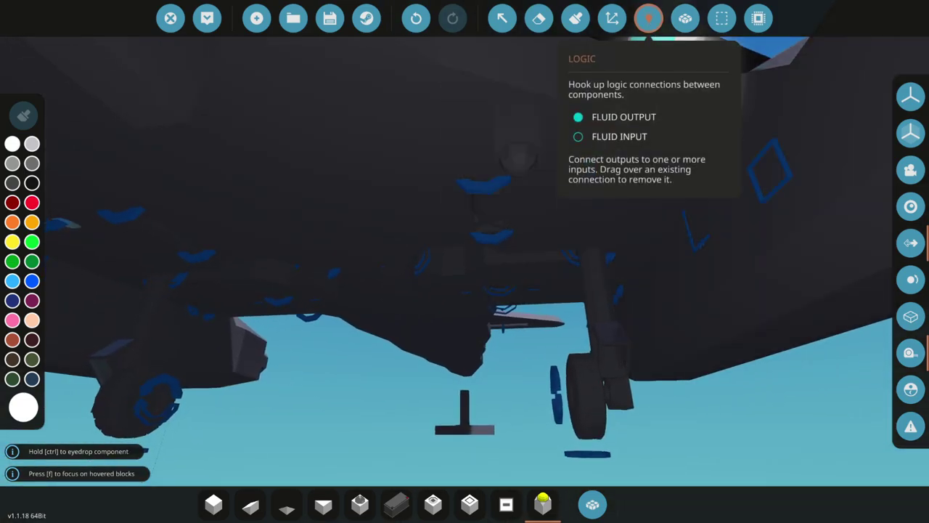
Step: Connect the Mag All's electric node to the aircraft's electrical system
left_click(649, 18)
left_click(18, 244)
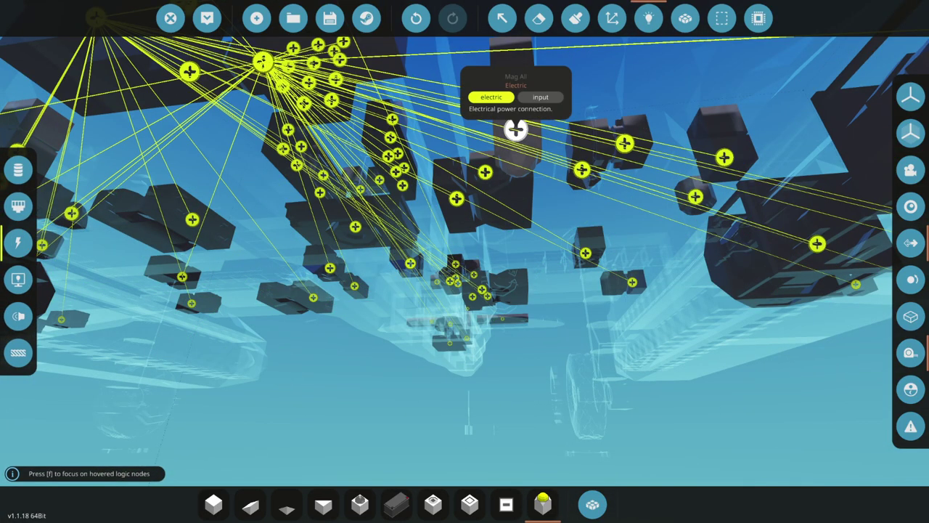
key("a")
left_click_drag(516, 129, 365, 181)
Step: Link the NOT gate's output to the Mag All's magnet toggle input
left_click(17, 170)
left_click_drag(497, 190, 470, 131)
left_click_drag(449, 202, 372, 210)
key("s")
key("s")
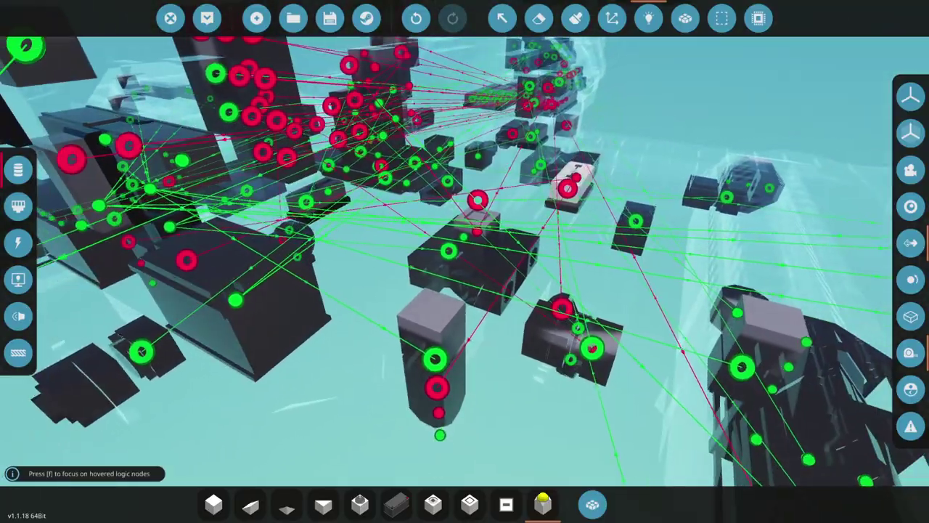
Step: Connect the on/off output of a cockpit button to the NOT gate's input
left_click(567, 188)
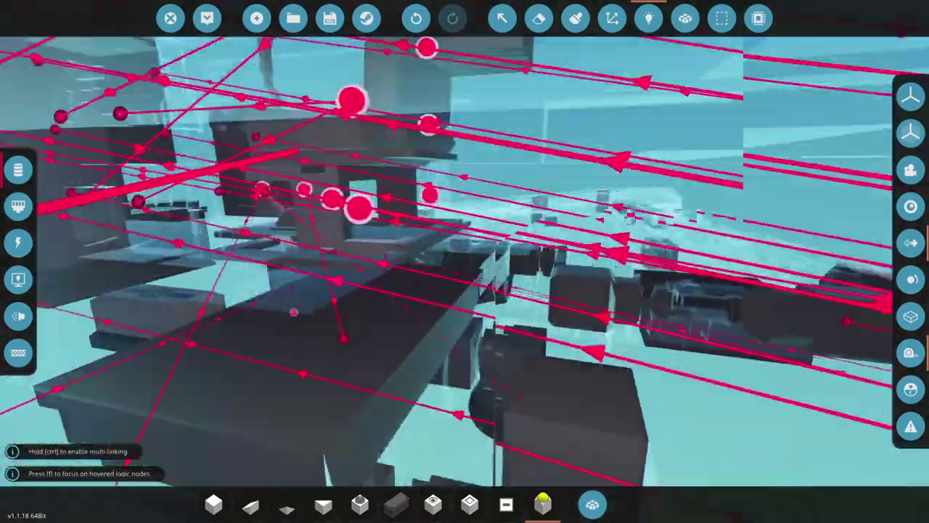
key("w")
left_click_drag(298, 151, 488, 247)
left_click(487, 248)
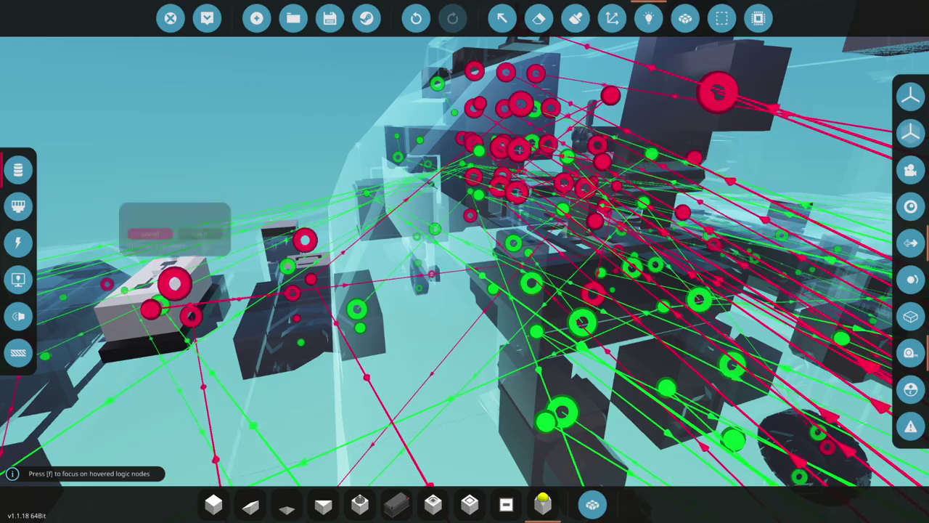
left_click(682, 212)
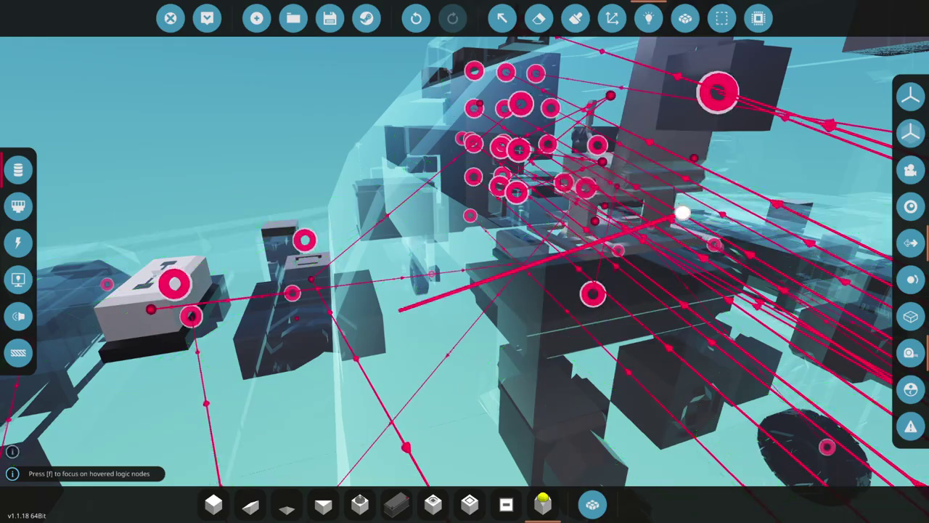
left_click(175, 284)
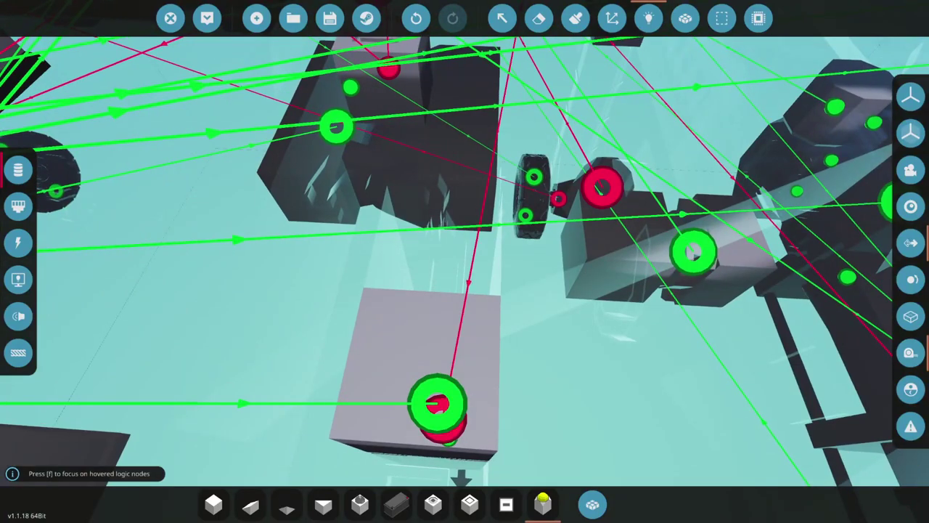
Step: Spawn the aircraft, inspect the glowing magnet connector under its wing and return to the workbench
left_click(207, 18)
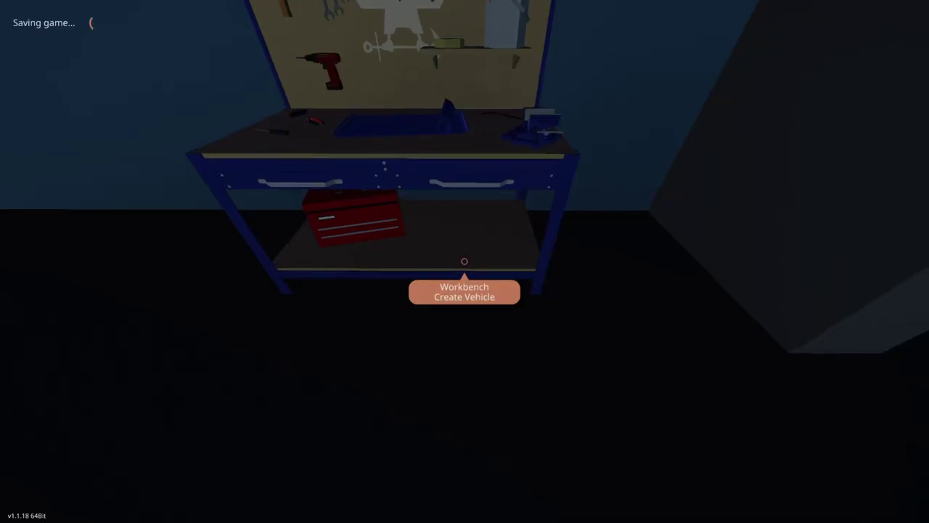
key("w")
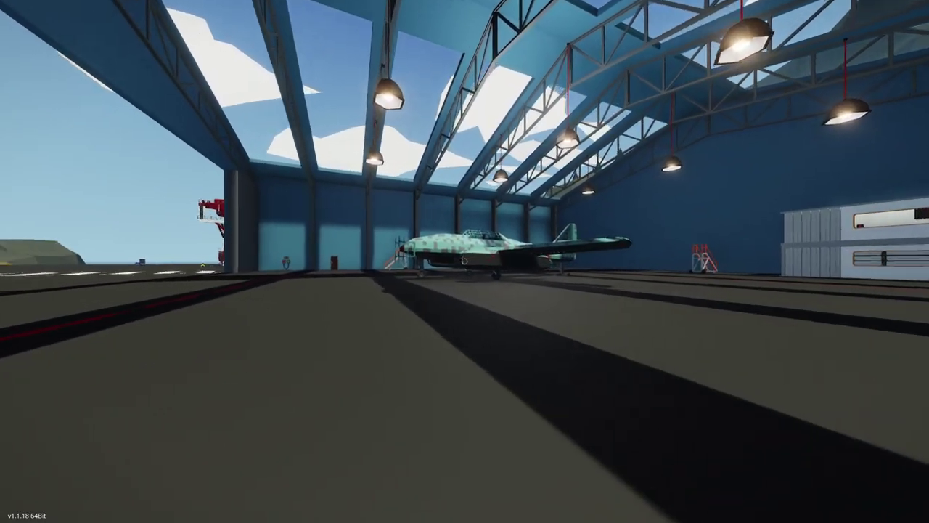
key("w")
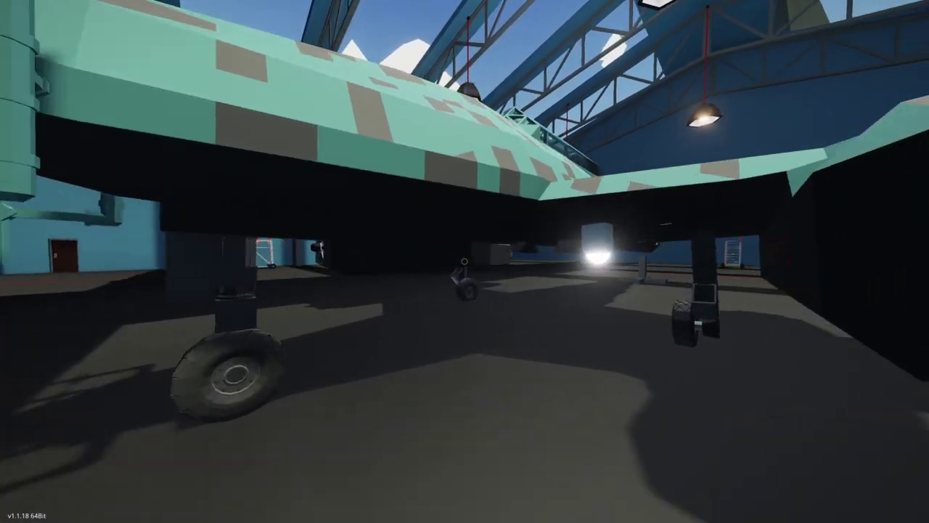
key("w")
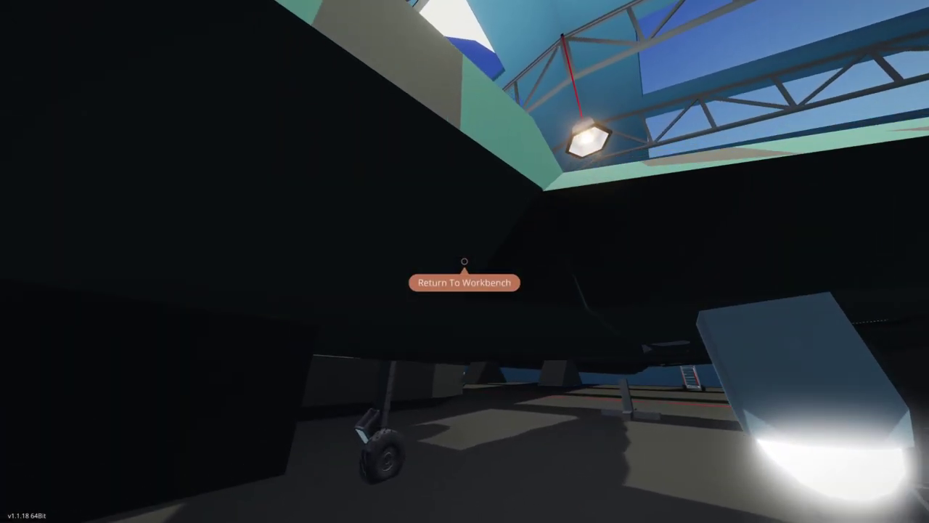
left_click(465, 261)
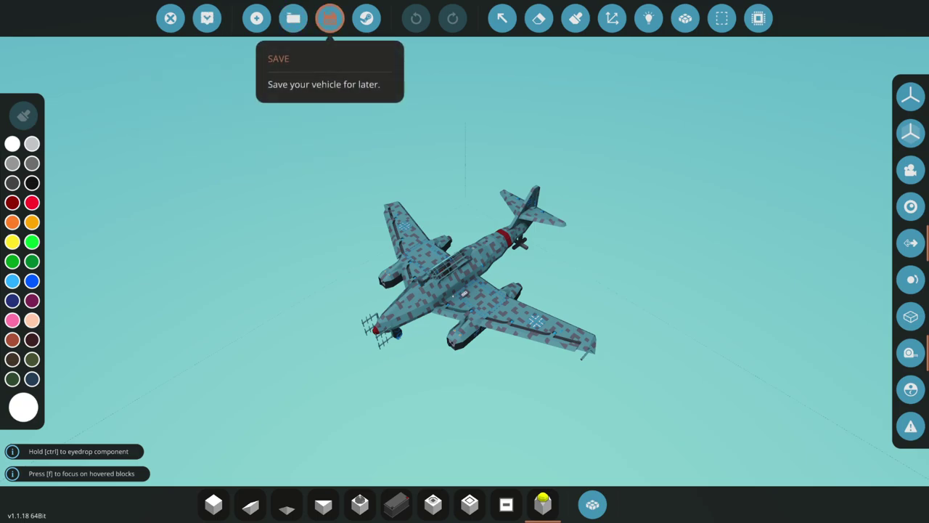
Step: Save the vehicle as testbombox and spawn it
left_click(330, 18)
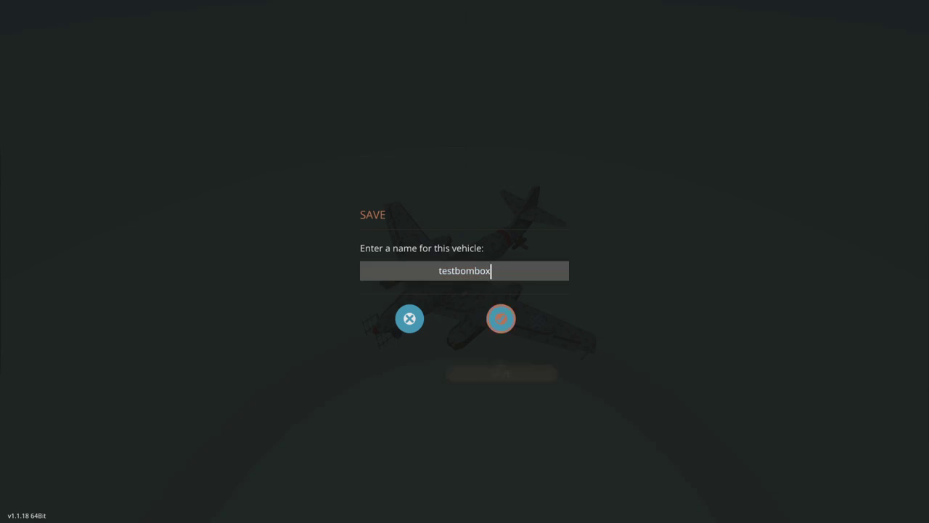
left_click(501, 318)
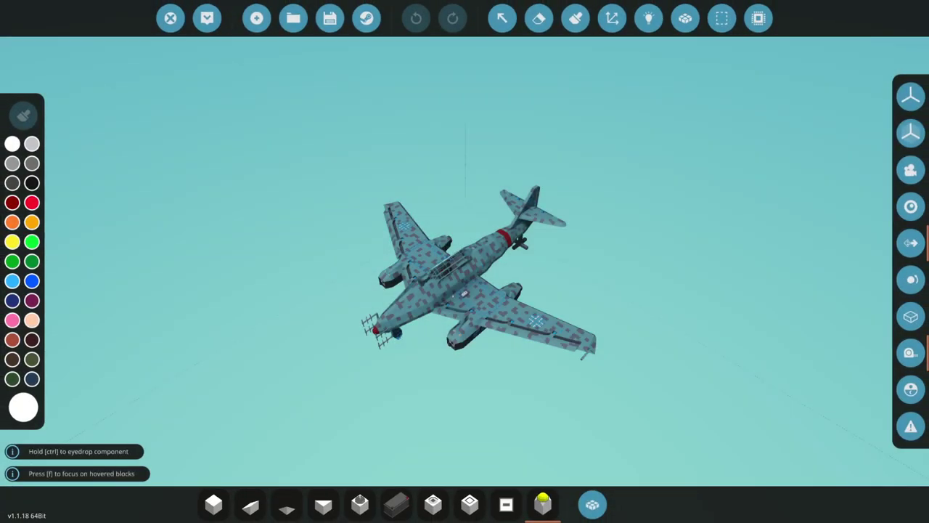
left_click(207, 19)
Step: Walk to the aircraft on the airfield, past the bombs hanging under its wings, and get into the pilot seat
key("w")
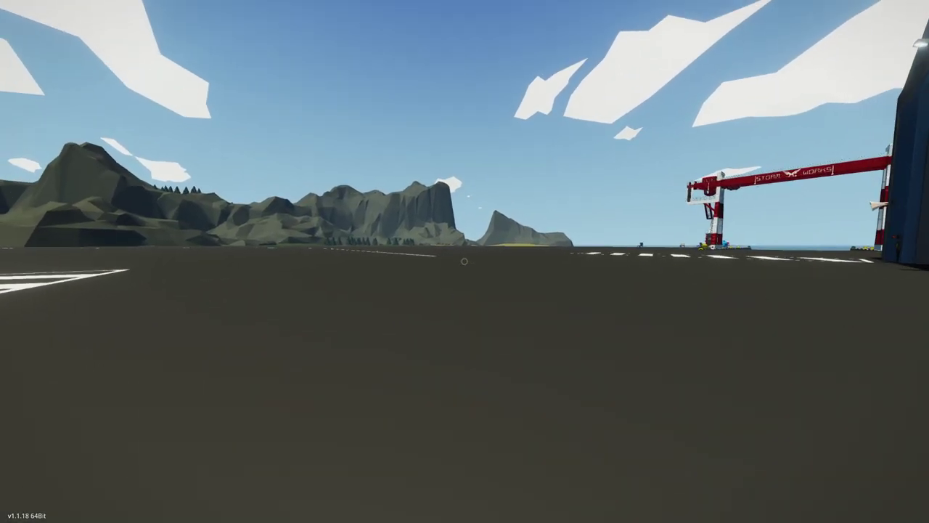
key("w")
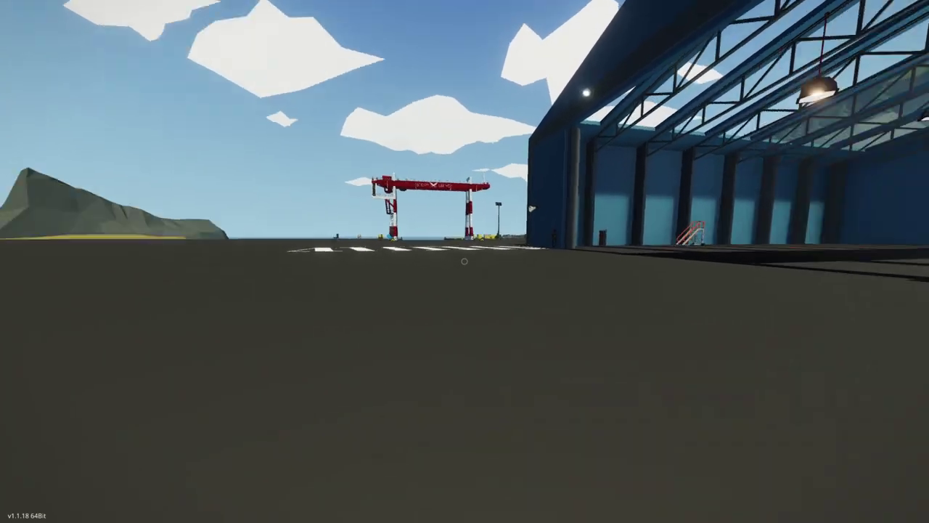
key("w")
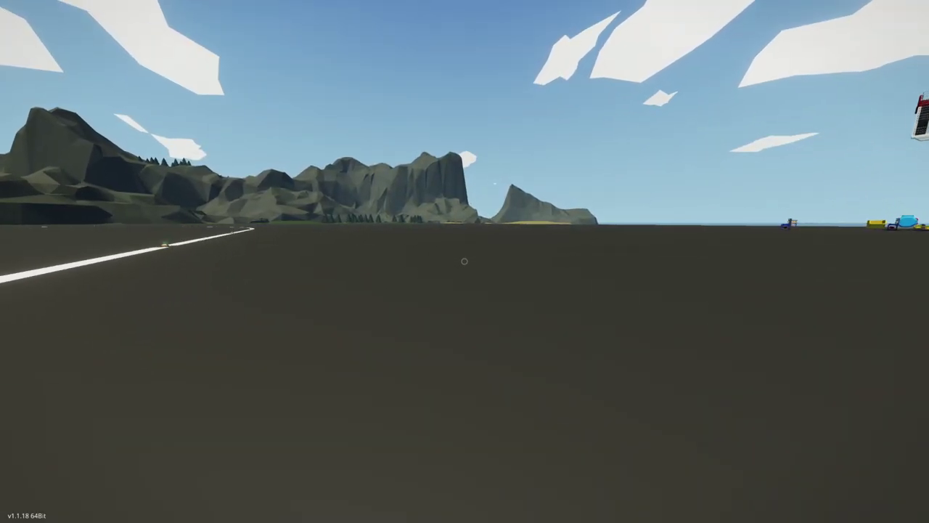
key("w")
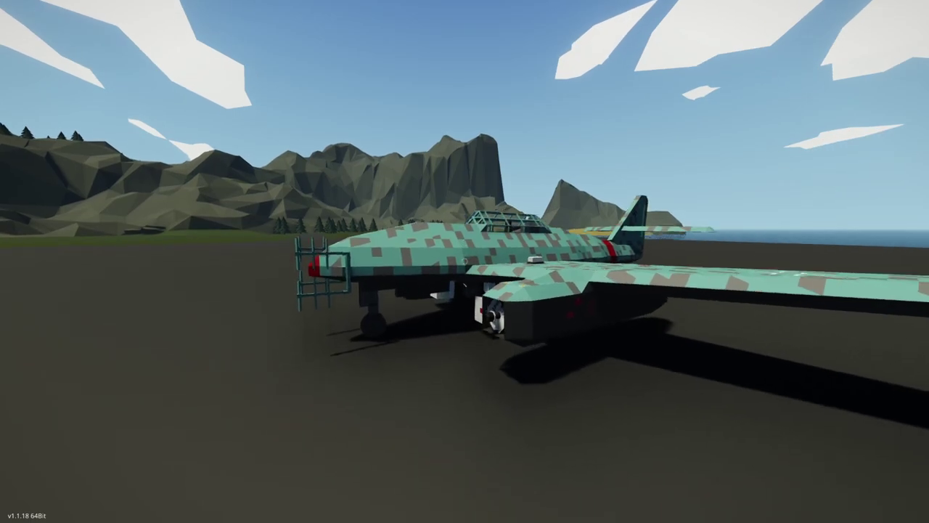
key("w")
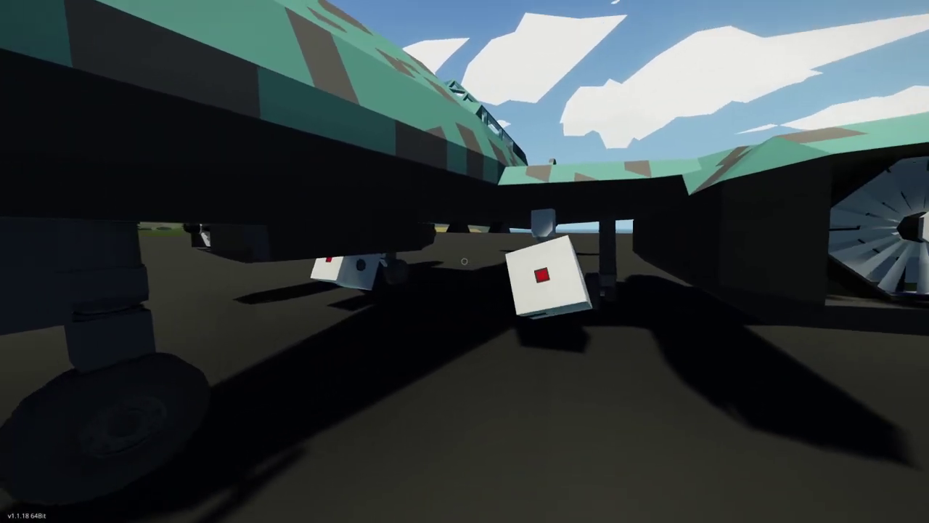
key("space")
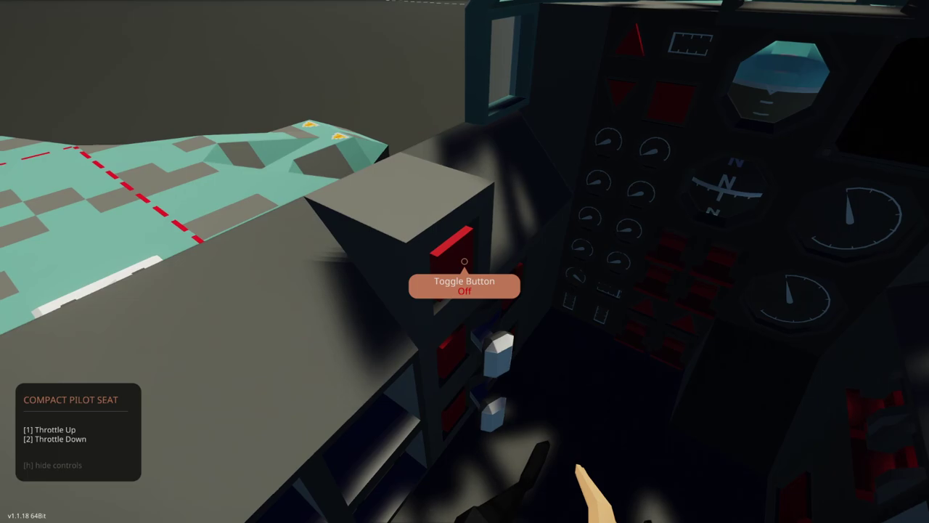
Step: Climb out of the cockpit to the toggle button on the wing and get back into the pilot seat
key("f")
key("space")
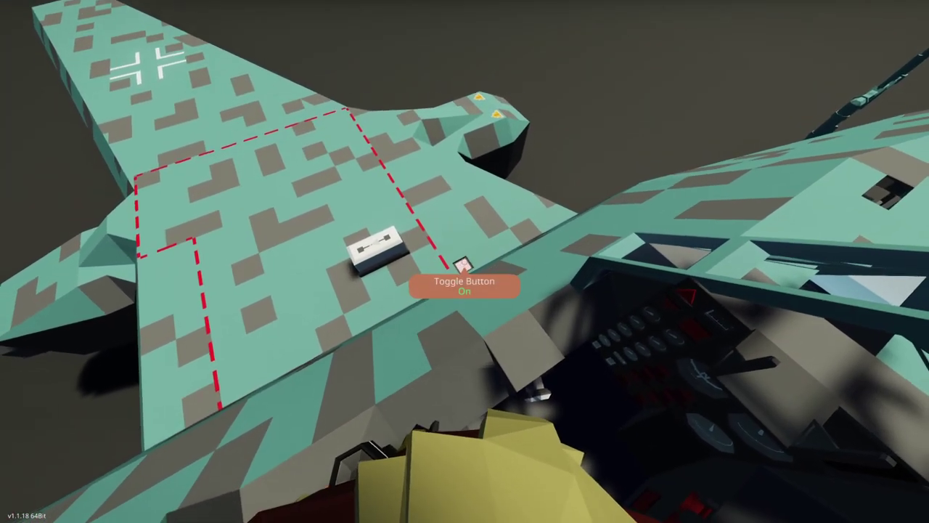
key("w")
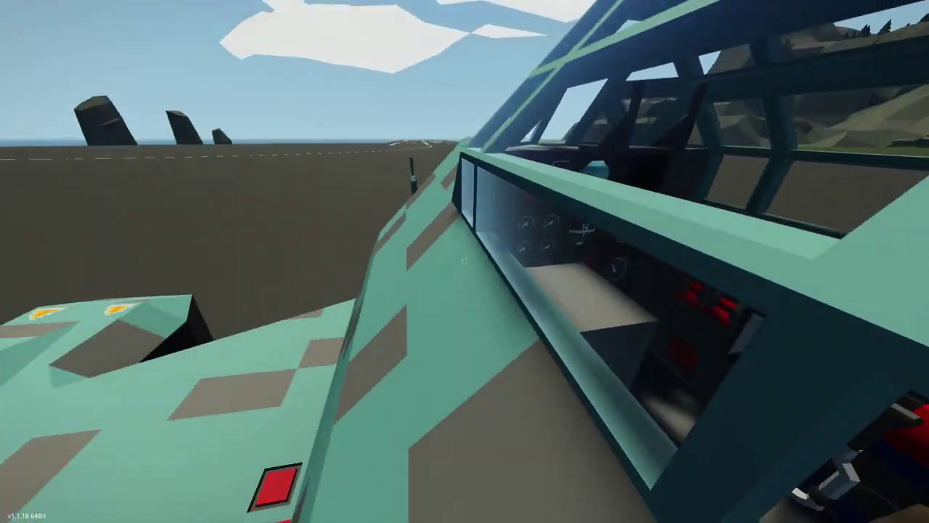
key("f")
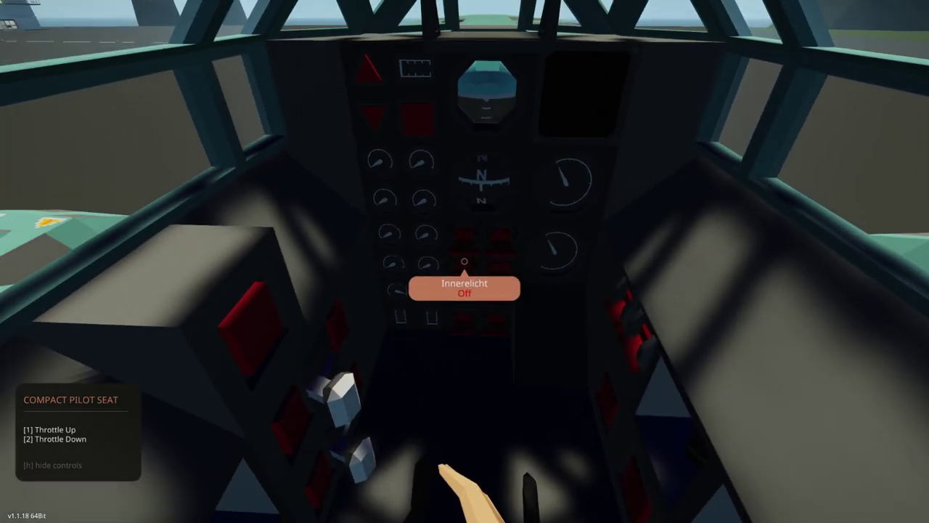
Step: Switch on the battery and fuel pump on the instrument panel and start both engines
right_click(464, 262)
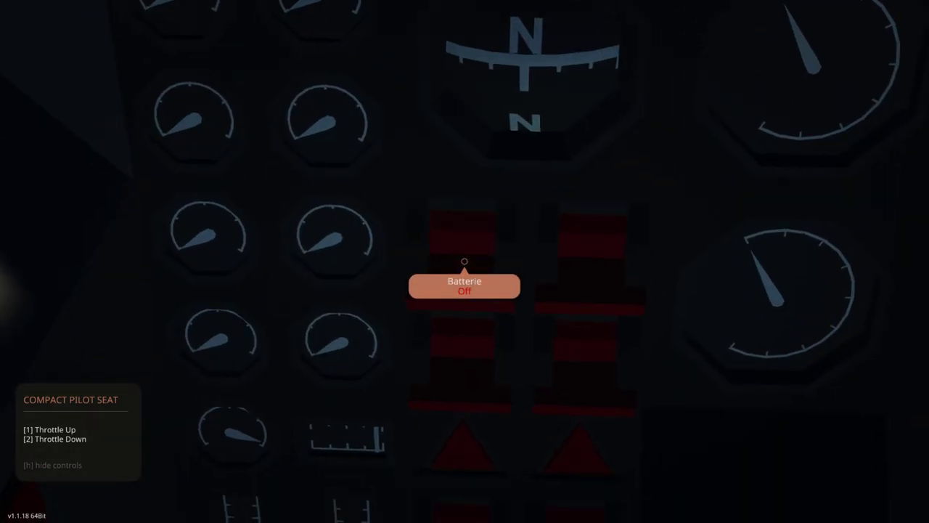
left_click(465, 261)
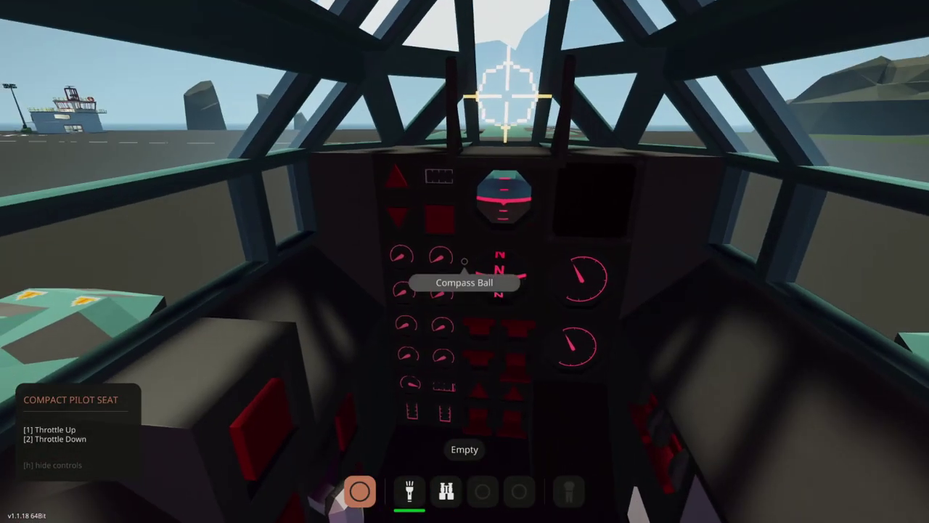
middle_click(465, 262)
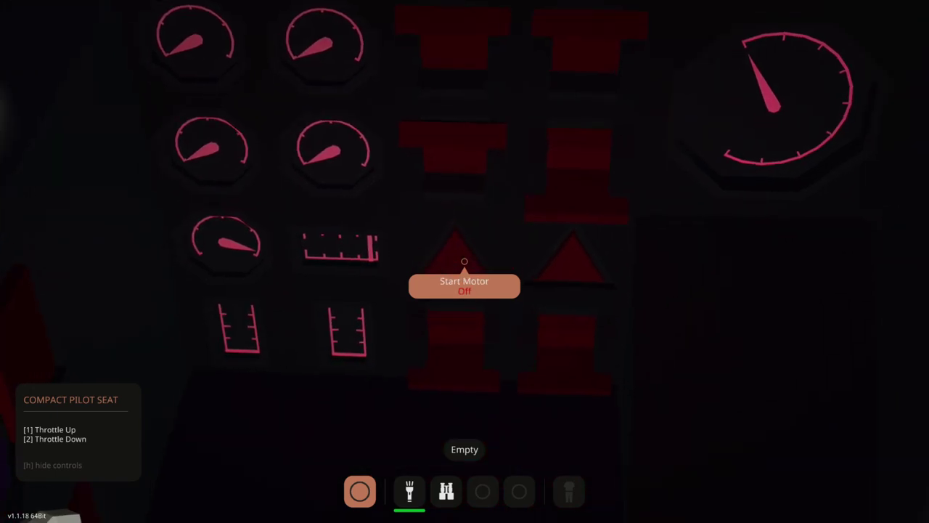
left_click(465, 261)
left_click(465, 261)
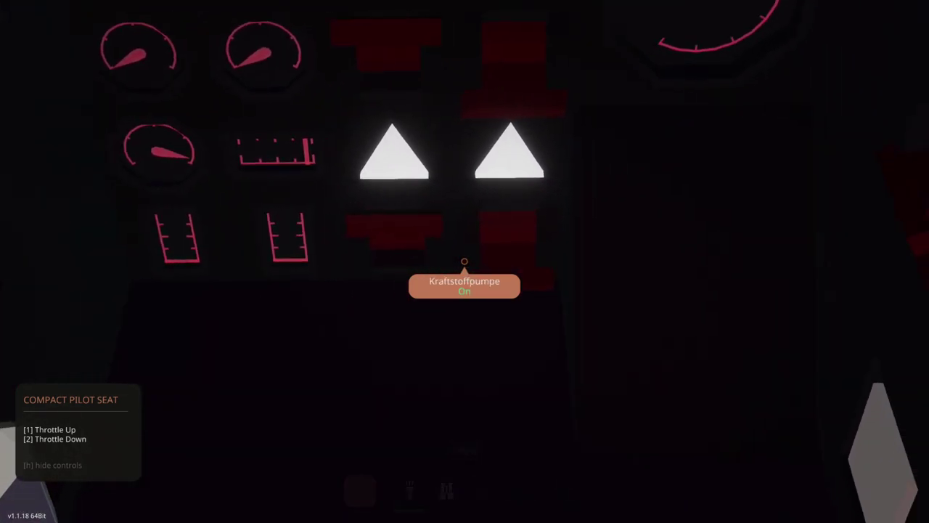
scroll(465, 261, "down", 3)
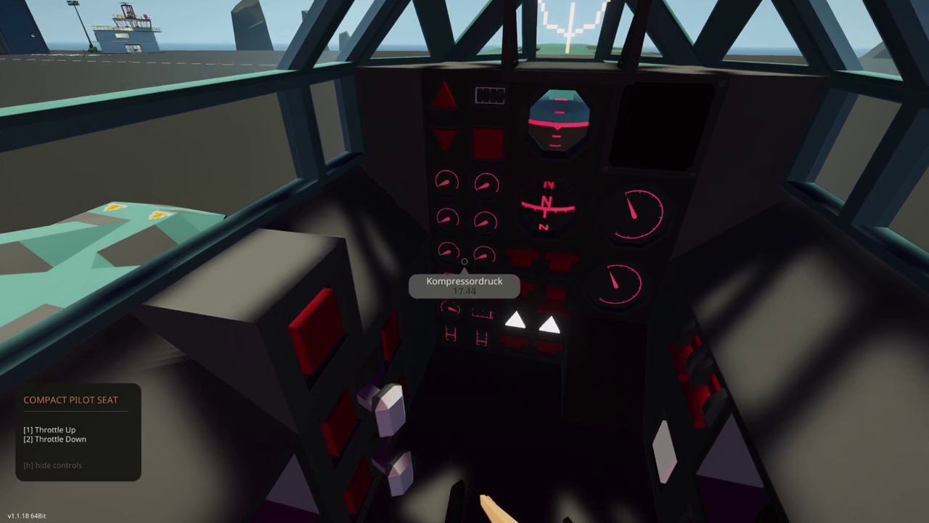
Step: View the aircraft from outside and check its location and the surrounding islands on the map
key("Tab")
scroll(465, 262, "down", 5)
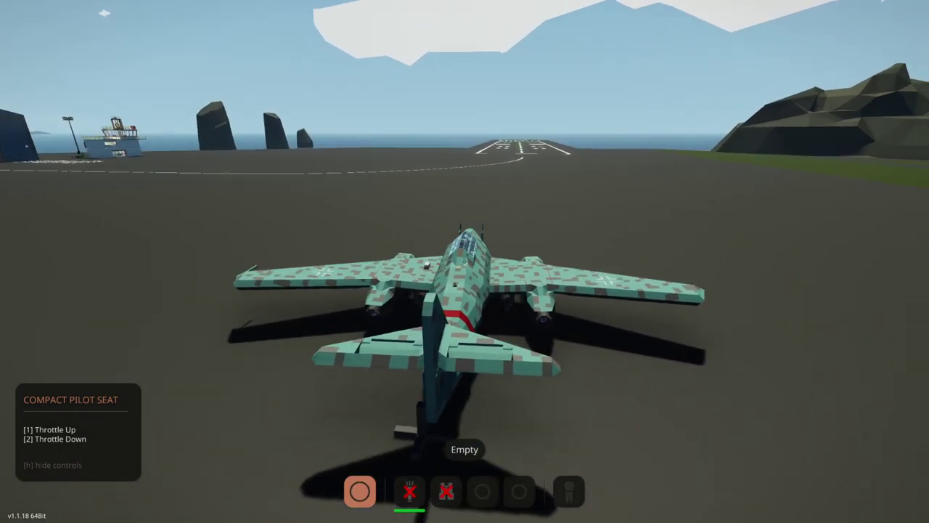
key("m")
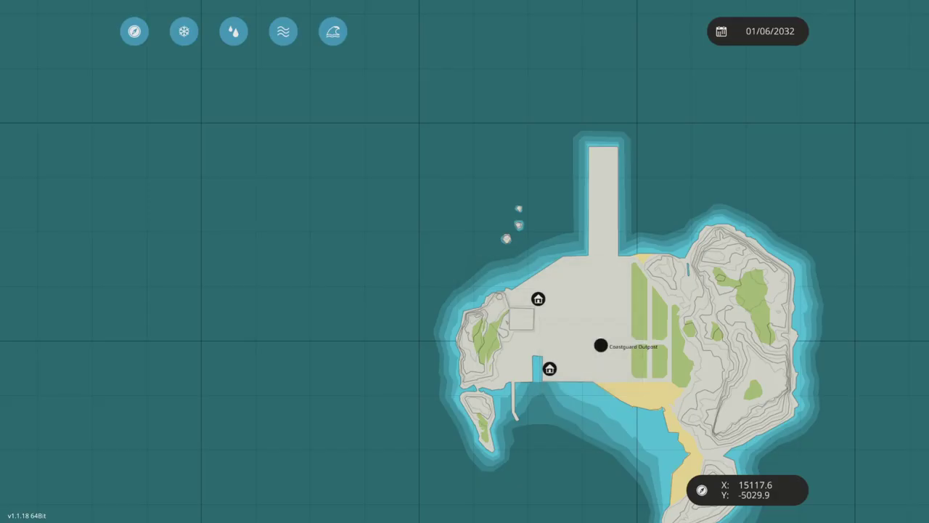
scroll(465, 261, "down", 5)
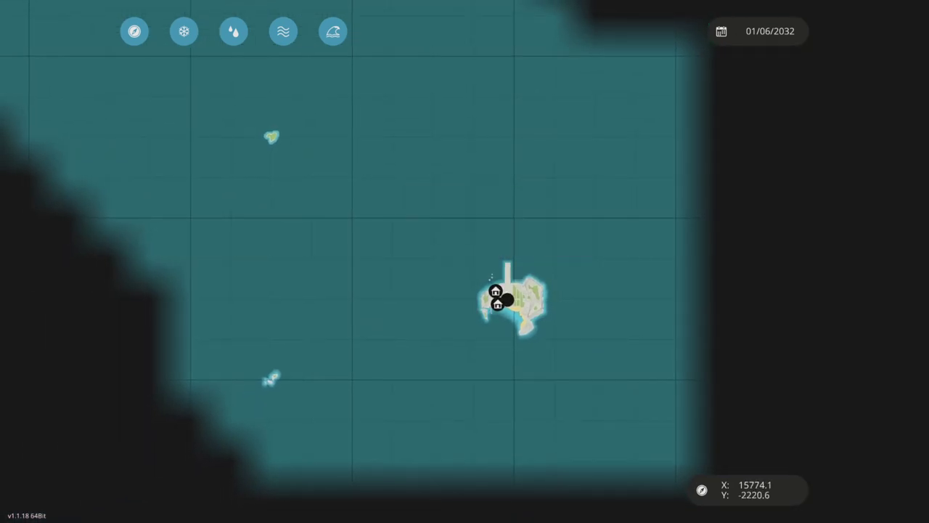
key("m")
key("grave")
key("grave")
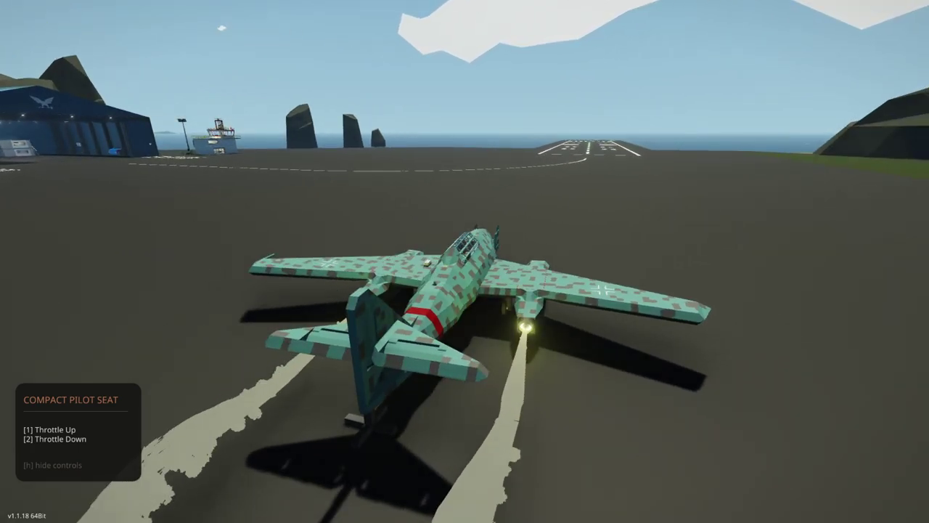
Step: Return to the cockpit view, check the brake switch and activate the Start Motor button
key("Tab")
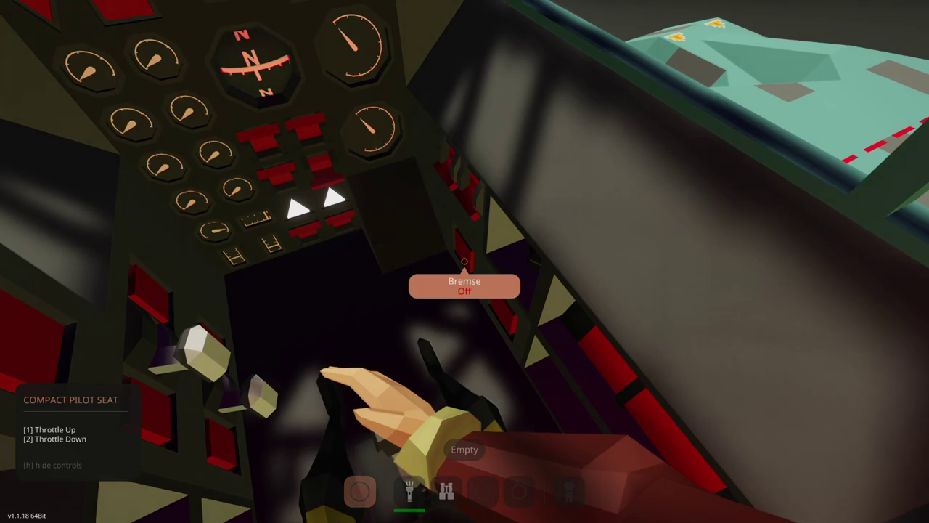
key("Tab")
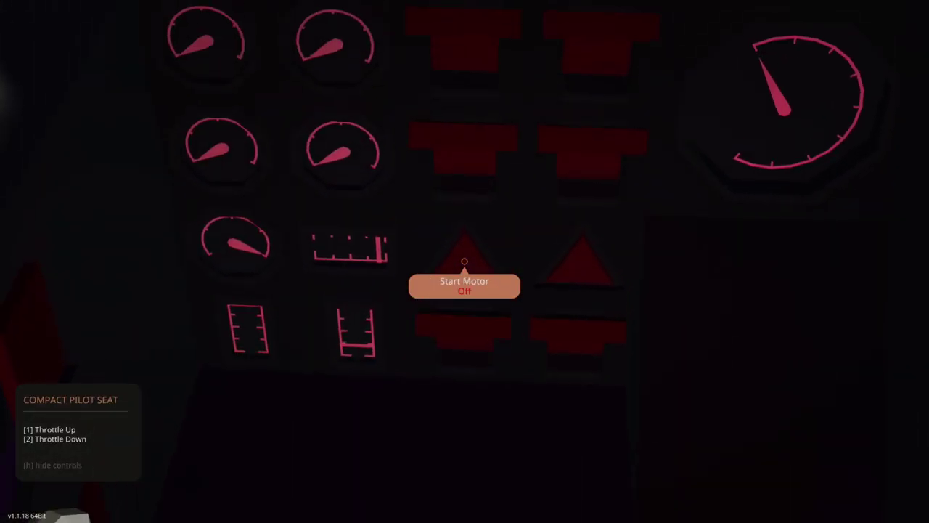
left_click(464, 261)
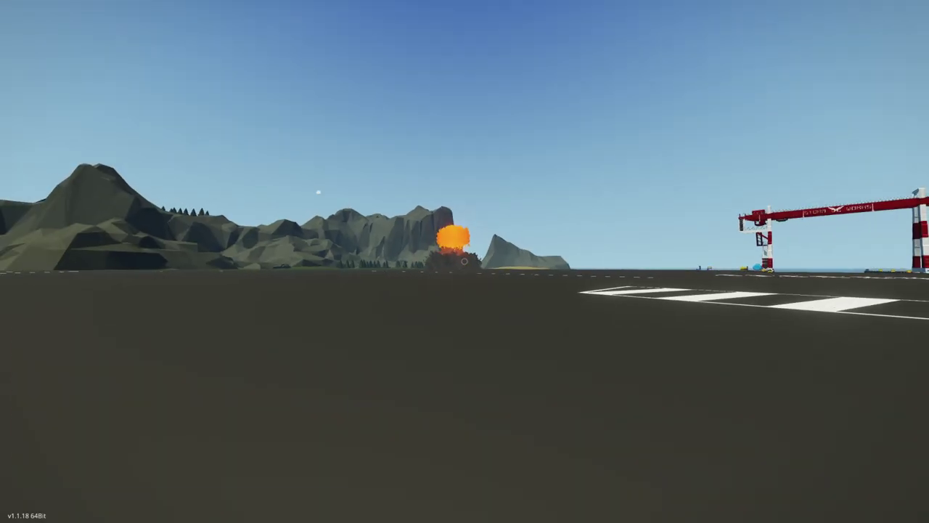
Step: Run across the airfield to the parked aircraft, climb over its canopy and get into the pilot seat
key("Escape")
key("Escape")
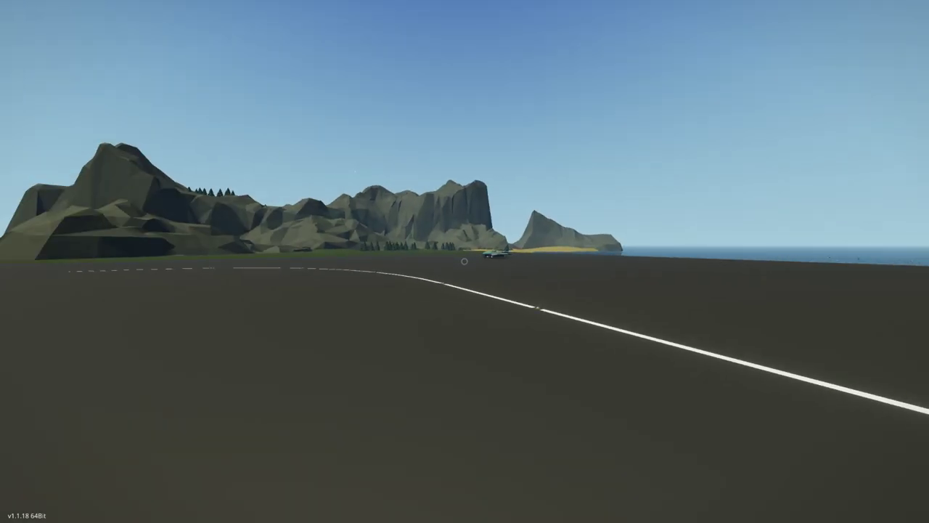
key("w")
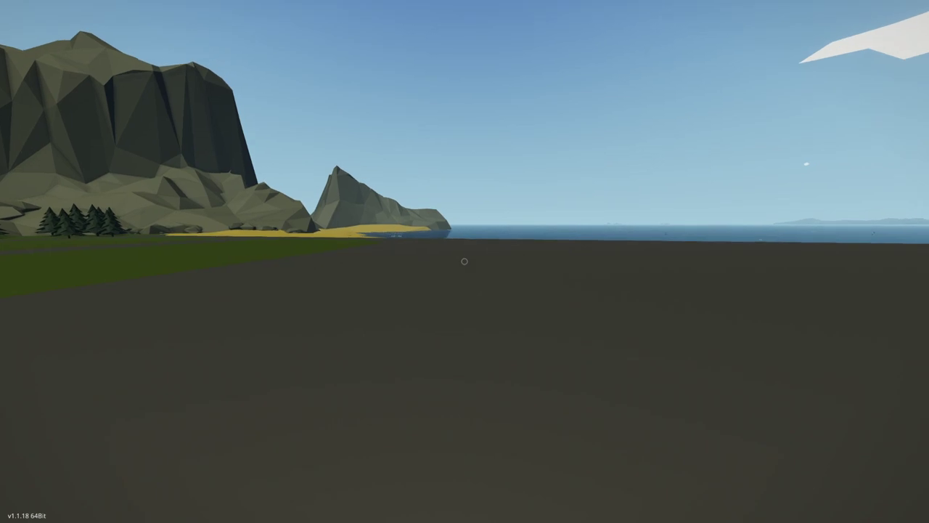
key("d")
key("w")
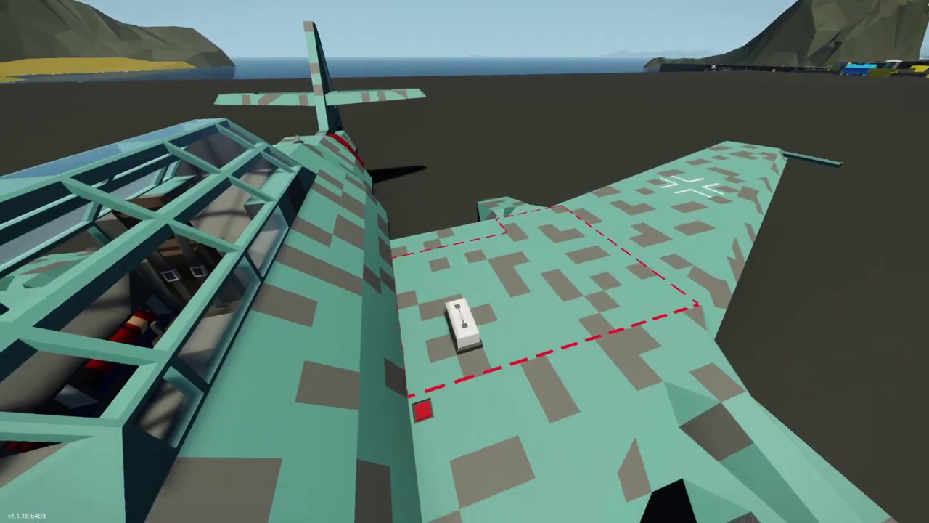
key("w")
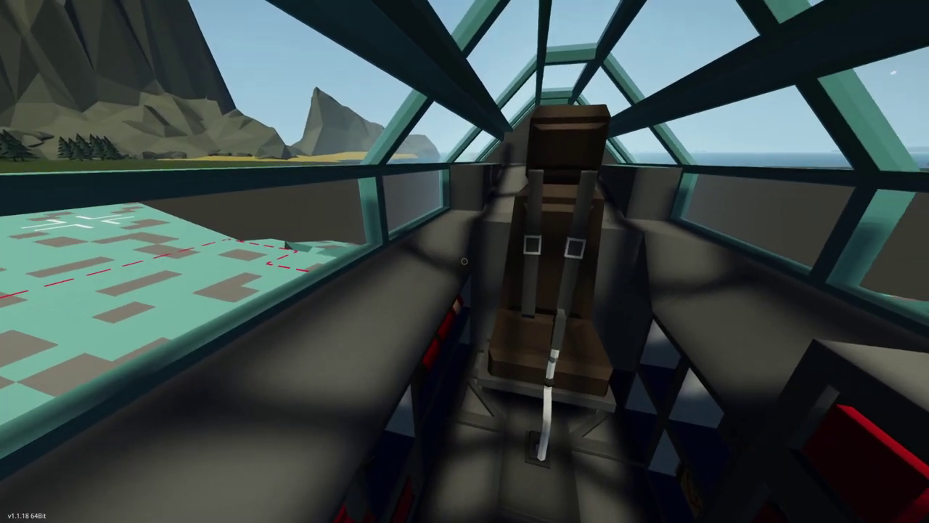
key("space")
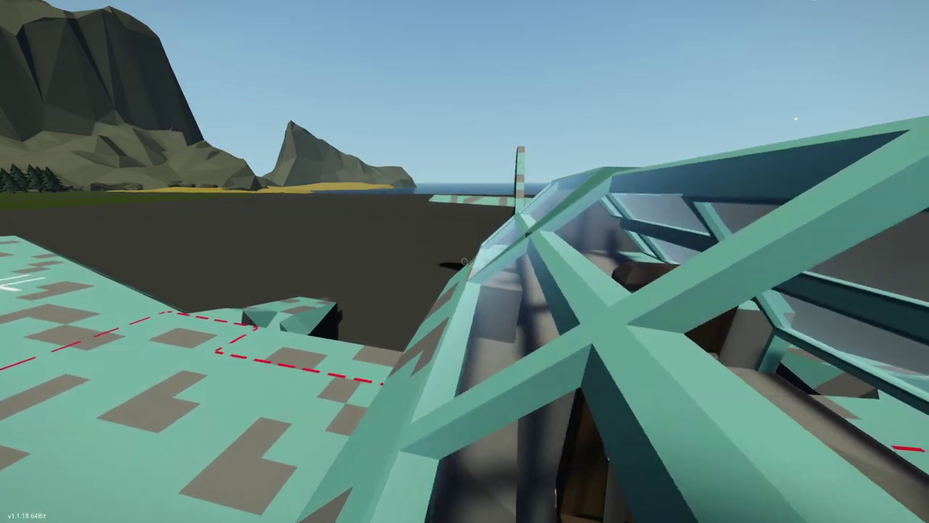
key("w")
key("f")
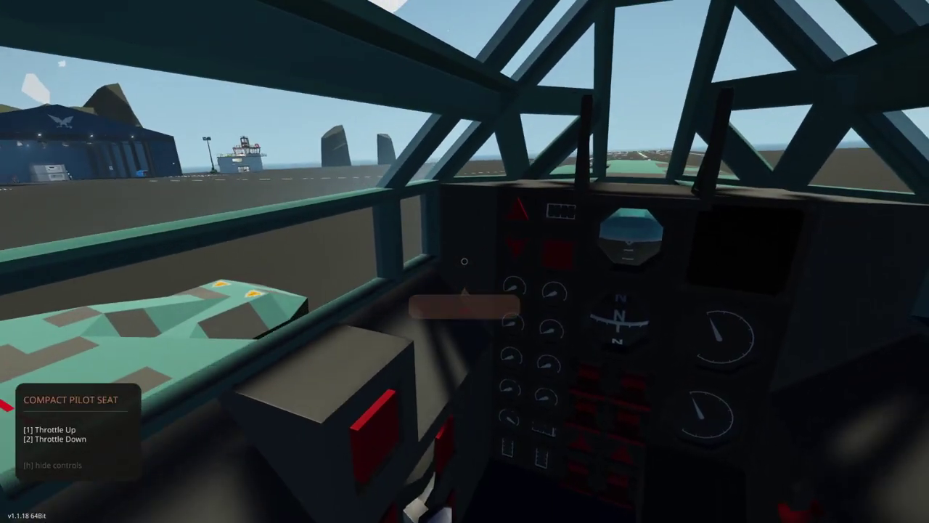
Step: Operate the cockpit controls to get the aircraft flying over the islands and view it from farther outside
key("Tab")
key("Tab")
left_click(465, 262)
left_click(464, 261)
left_click(465, 262)
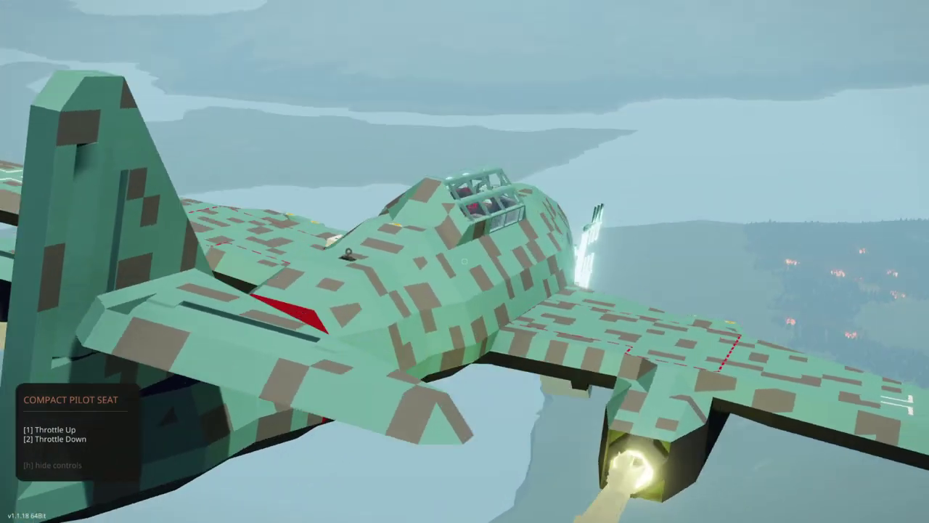
scroll(464, 261, "down", 5)
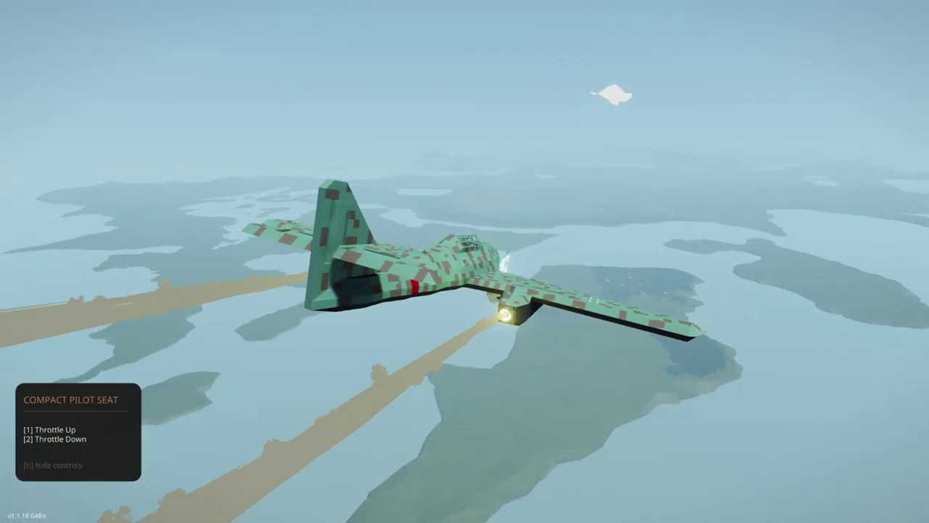